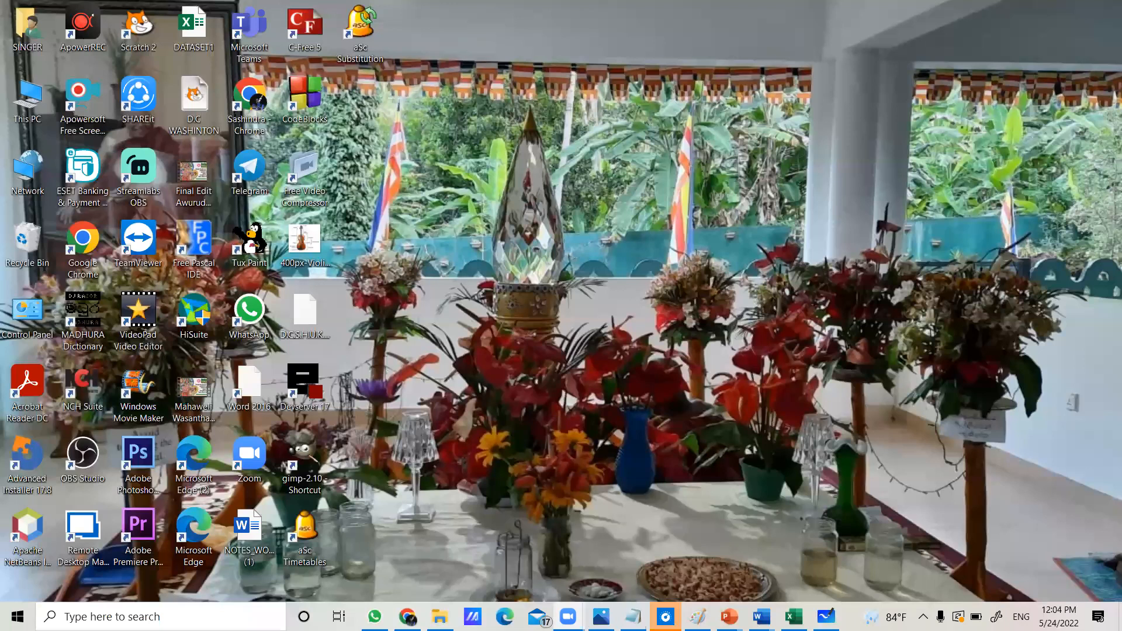
Switch to the blank canvas in Microsoft Whiteboard.
mouse_move(408, 616)
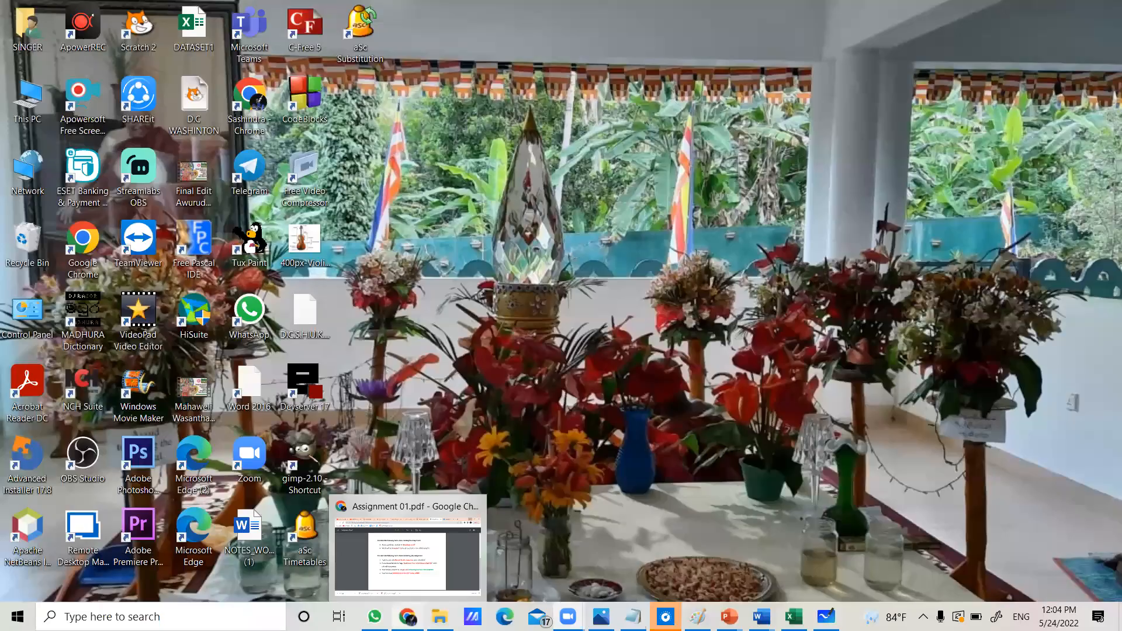
left_click(826, 616)
left_click(751, 410)
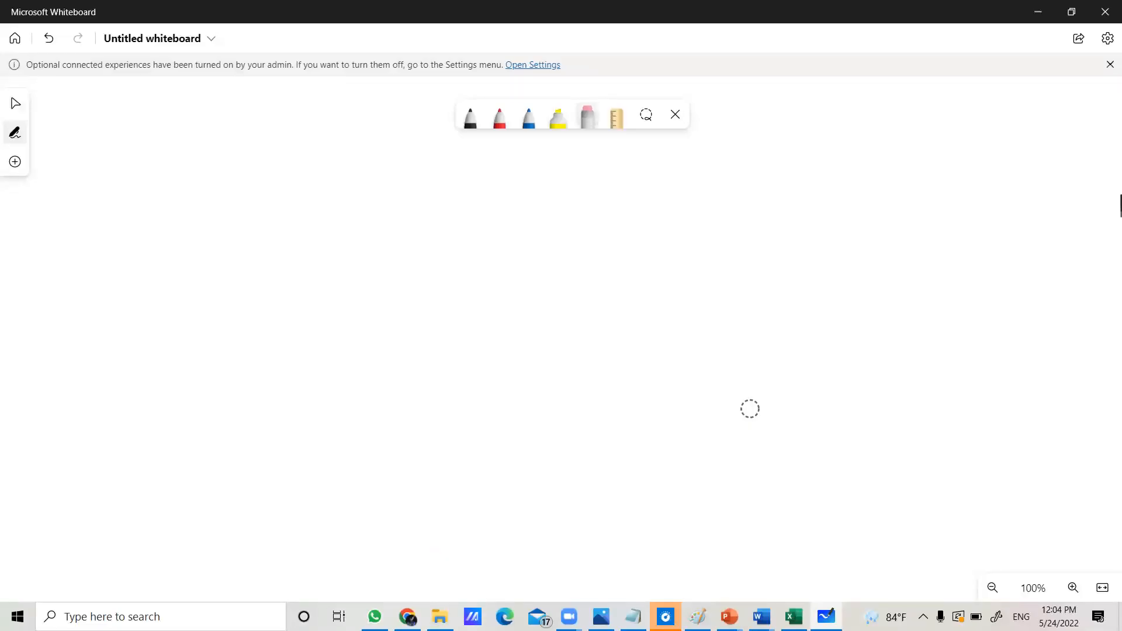
Handwrite the heading "Google form" with the black pen near the top of the canvas and underline it.
left_click(470, 118)
mouse_move(367, 164)
left_mouse_down()
mouse_move(347, 169)
mouse_move(409, 192)
mouse_move(466, 185)
left_mouse_up()
mouse_move(492, 182)
left_mouse_down()
mouse_move(526, 175)
mouse_move(575, 191)
left_mouse_up()
mouse_move(635, 158)
left_mouse_down()
mouse_move(643, 205)
mouse_move(646, 182)
left_mouse_up()
mouse_move(667, 180)
left_mouse_down()
mouse_move(755, 173)
mouse_move(782, 185)
left_mouse_up()
left_click_drag(472, 232, 683, 216)
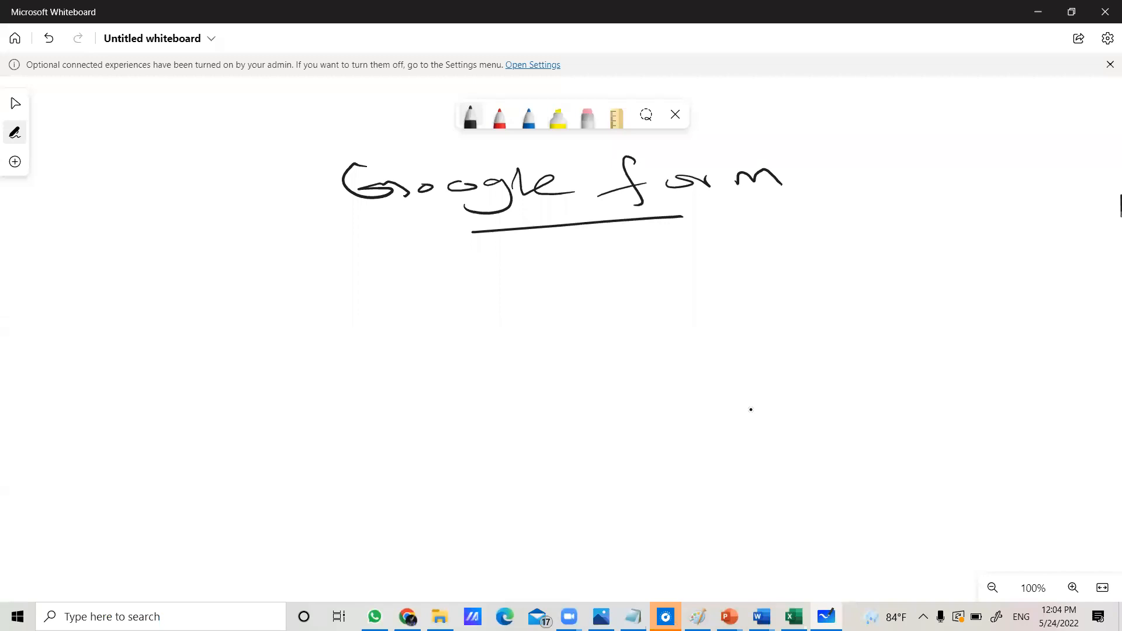
Write the list numbers 1) and 2) one below the other under the heading.
mouse_move(256, 301)
left_mouse_down()
mouse_move(267, 321)
mouse_move(300, 319)
mouse_move(280, 344)
left_mouse_up()
left_click_drag(260, 398, 285, 425)
left_click_drag(311, 414, 318, 415)
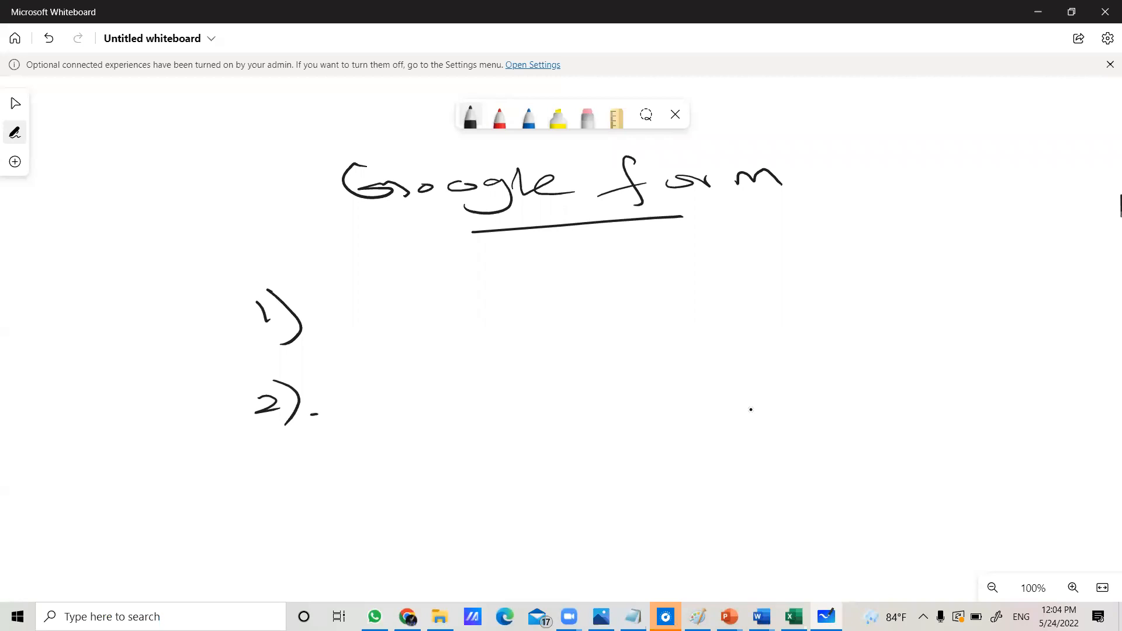
Handwrite "Collecting Information" as the first list item.
mouse_move(398, 297)
left_mouse_down()
mouse_move(400, 320)
mouse_move(494, 290)
mouse_move(506, 309)
mouse_move(542, 319)
left_mouse_up()
left_click_drag(570, 304, 555, 321)
left_click_drag(608, 287, 611, 314)
left_click(630, 311)
left_click_drag(575, 314, 683, 309)
left_click_drag(702, 300, 682, 331)
mouse_move(750, 289)
left_mouse_down()
mouse_move(775, 309)
mouse_move(835, 305)
left_mouse_up()
mouse_move(862, 277)
left_mouse_down()
mouse_move(852, 286)
mouse_move(861, 322)
mouse_move(866, 295)
left_mouse_up()
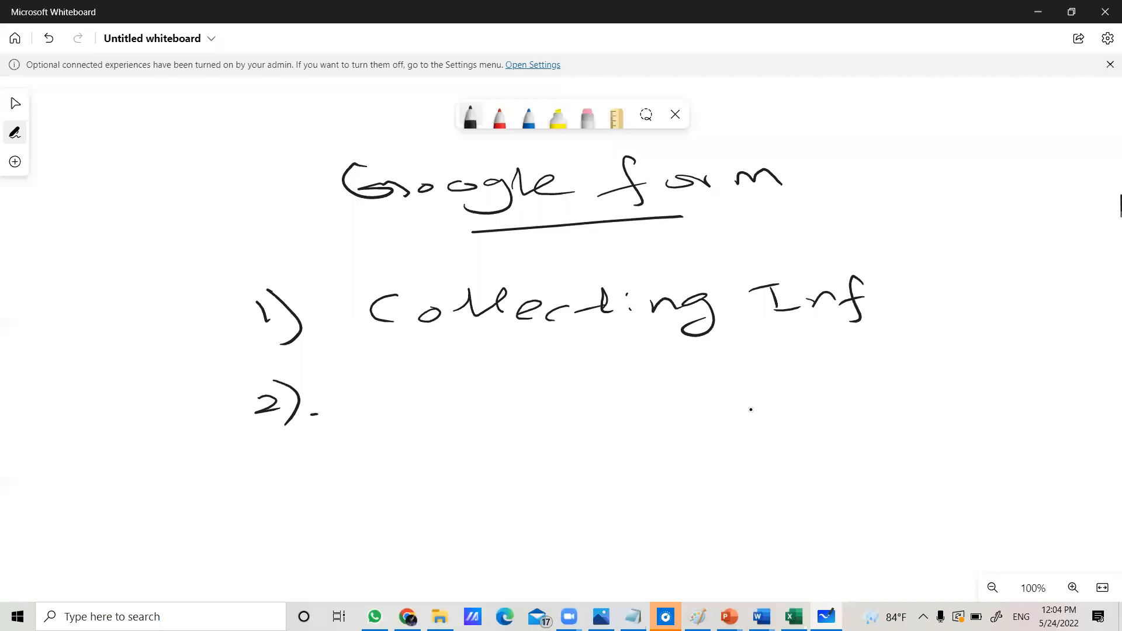
left_click_drag(882, 293, 906, 291)
left_click_drag(927, 297, 955, 295)
mouse_move(977, 286)
left_mouse_down()
mouse_move(966, 295)
mouse_move(999, 286)
left_mouse_up()
mouse_move(1001, 275)
left_mouse_down()
mouse_move(997, 292)
mouse_move(1032, 279)
mouse_move(1069, 285)
left_mouse_up()
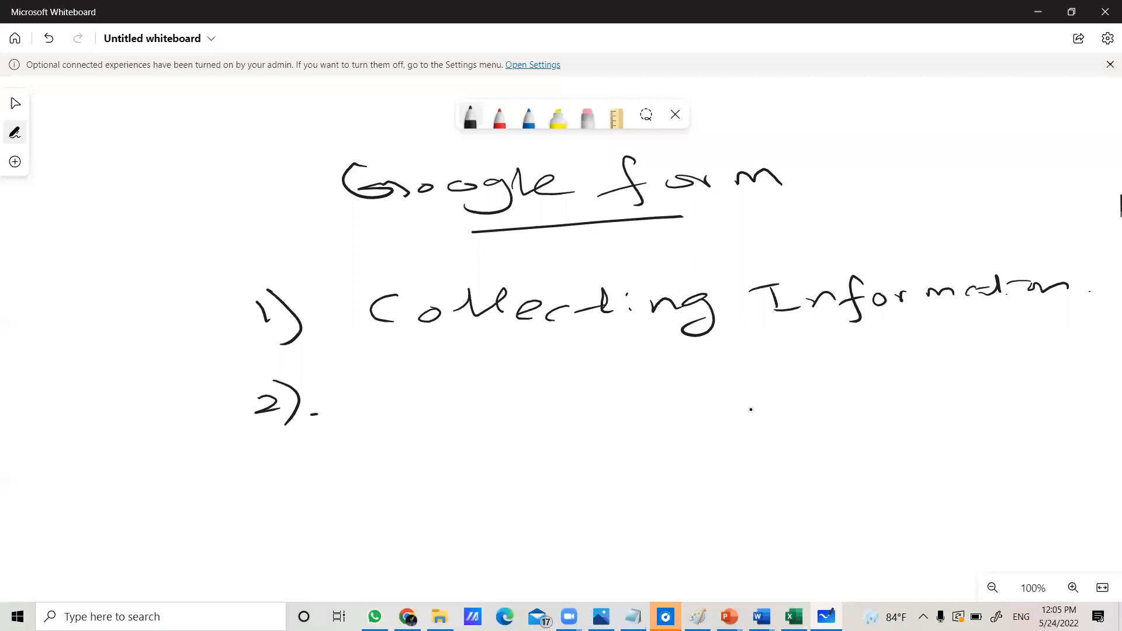
Handwrite "Evaluation form" as the second list item.
mouse_move(398, 392)
left_mouse_down()
mouse_move(402, 412)
mouse_move(416, 386)
left_mouse_up()
left_click_drag(404, 405, 623, 403)
mouse_move(664, 377)
left_mouse_down()
mouse_move(649, 401)
mouse_move(685, 391)
left_mouse_up()
mouse_move(701, 391)
left_mouse_down()
mouse_move(750, 397)
mouse_move(808, 369)
mouse_move(835, 411)
left_mouse_up()
mouse_move(824, 391)
left_mouse_down()
mouse_move(792, 404)
mouse_move(863, 396)
left_mouse_up()
mouse_move(871, 397)
left_mouse_down()
mouse_move(887, 388)
mouse_move(904, 396)
mouse_move(896, 402)
mouse_move(900, 387)
mouse_move(955, 401)
left_mouse_up()
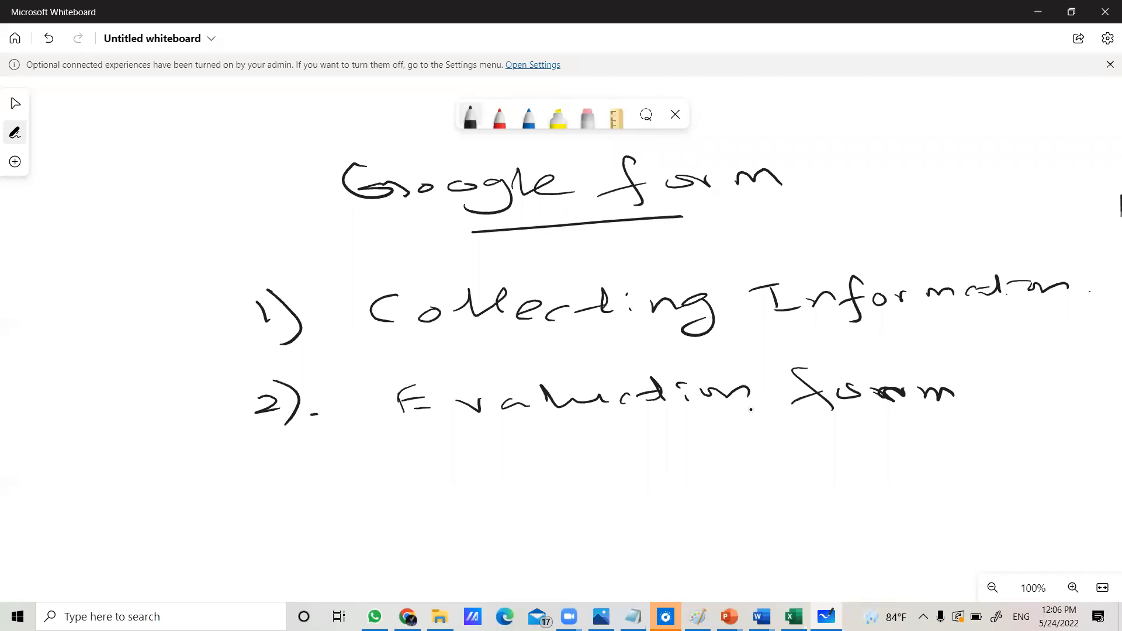
Minimize the whiteboard, switch to Google Chrome and open the Google home page in a new tab.
left_click(1032, 13)
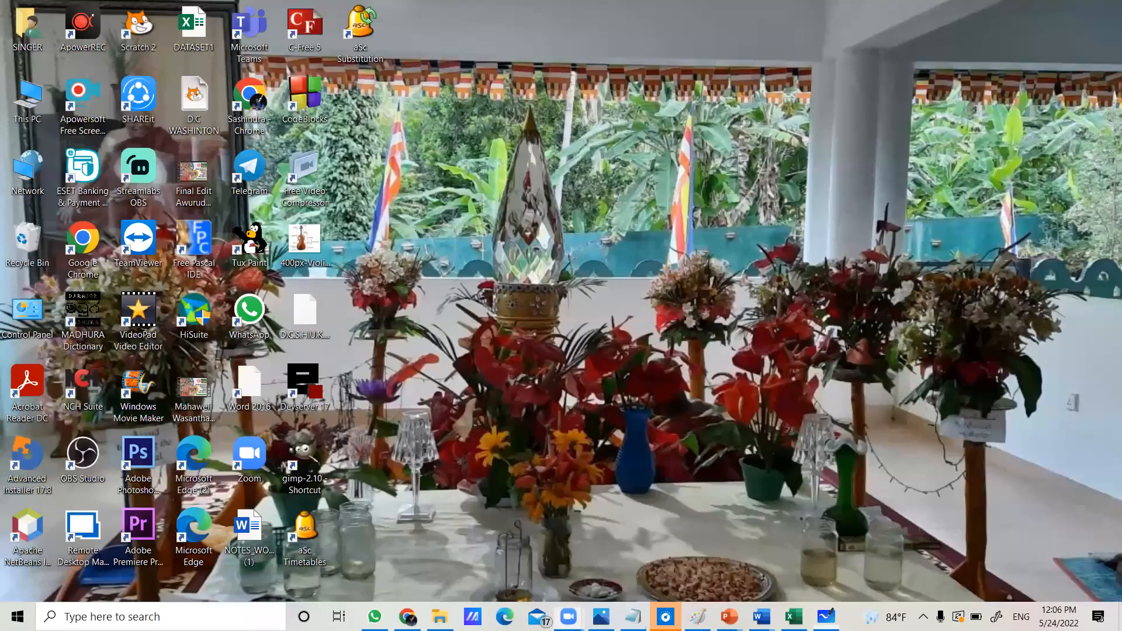
double_click(572, 389)
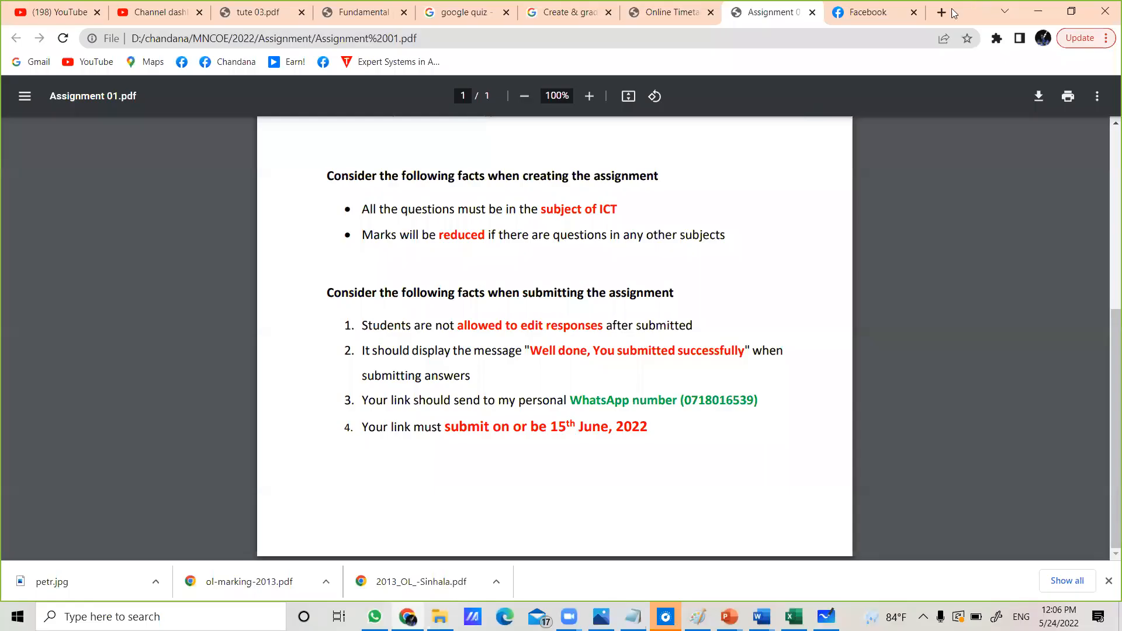
key("ctrl+t")
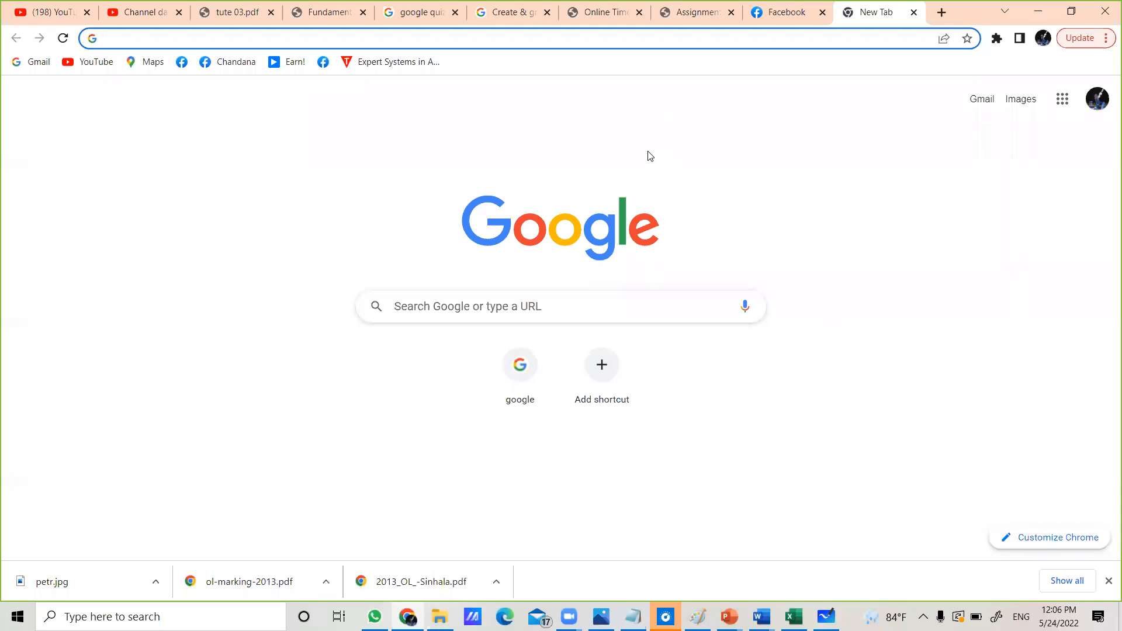
type("w")
key("Return")
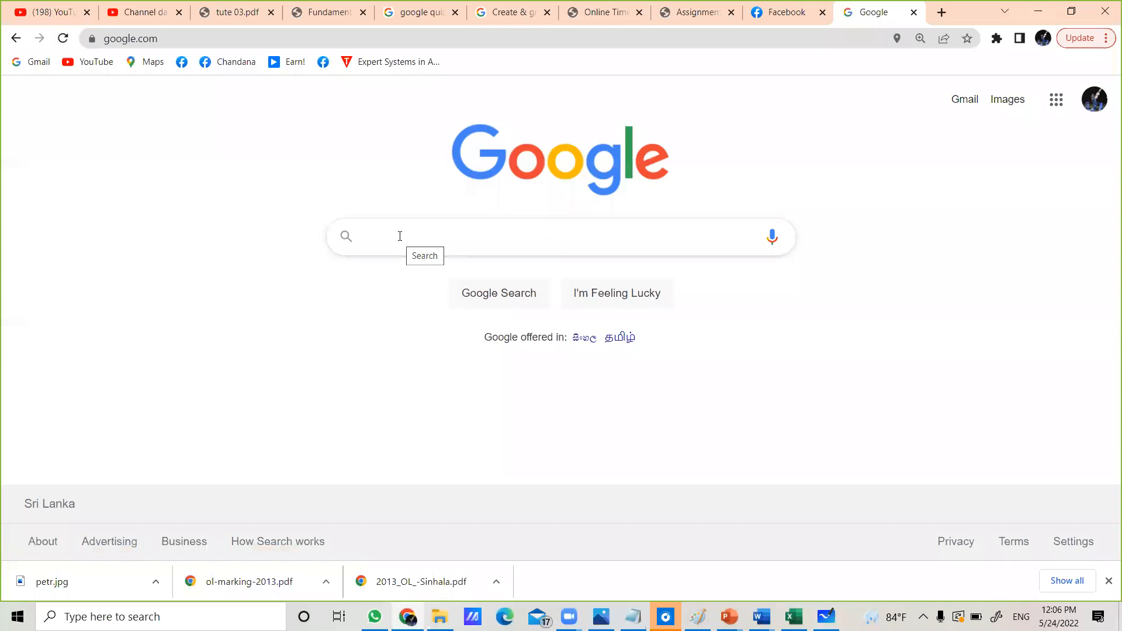
Search Google for "google form".
type("go")
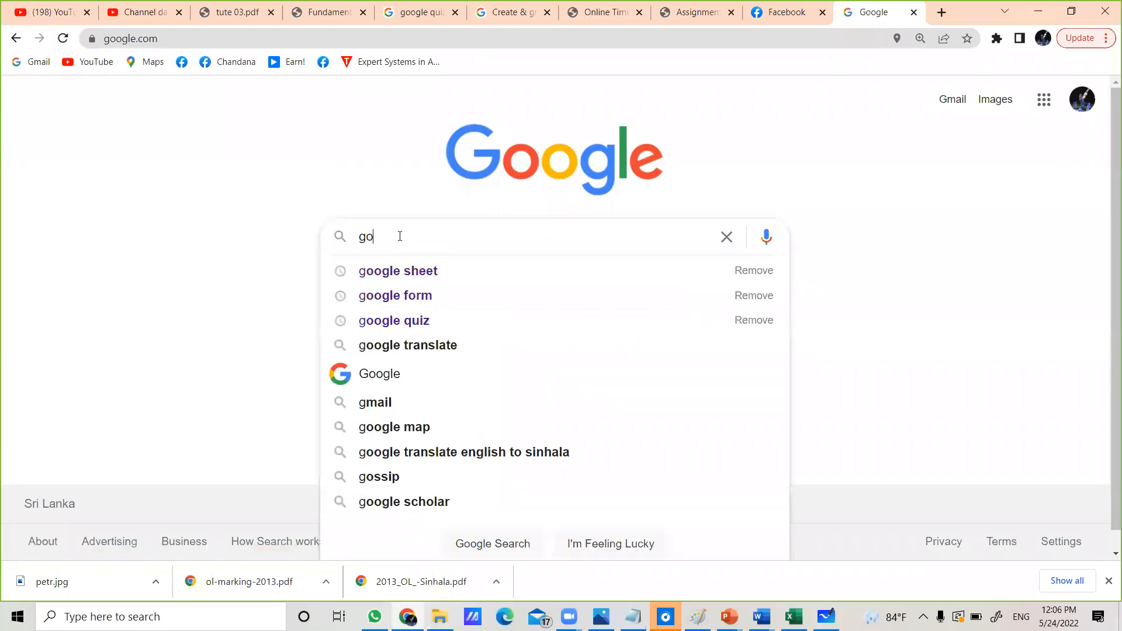
type("ogl")
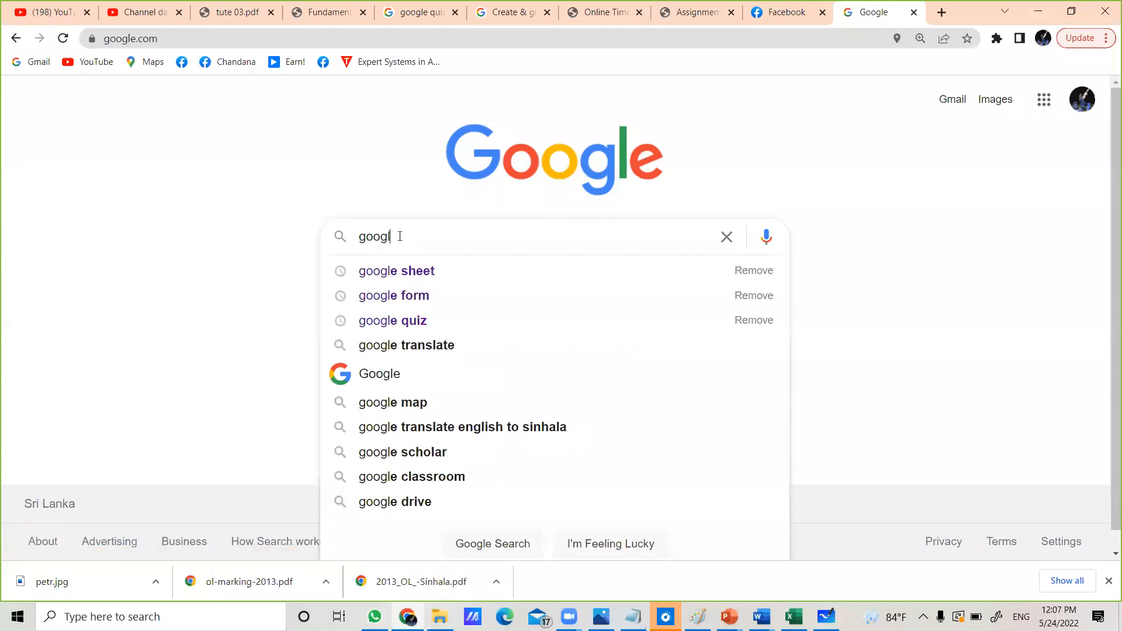
type("e form")
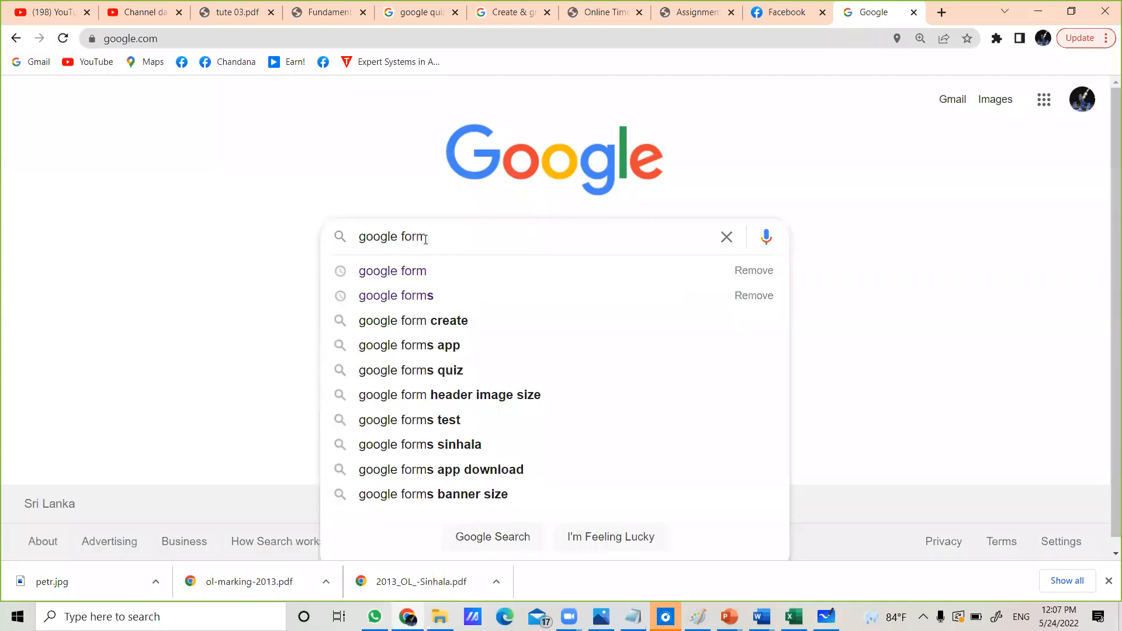
left_click(401, 270)
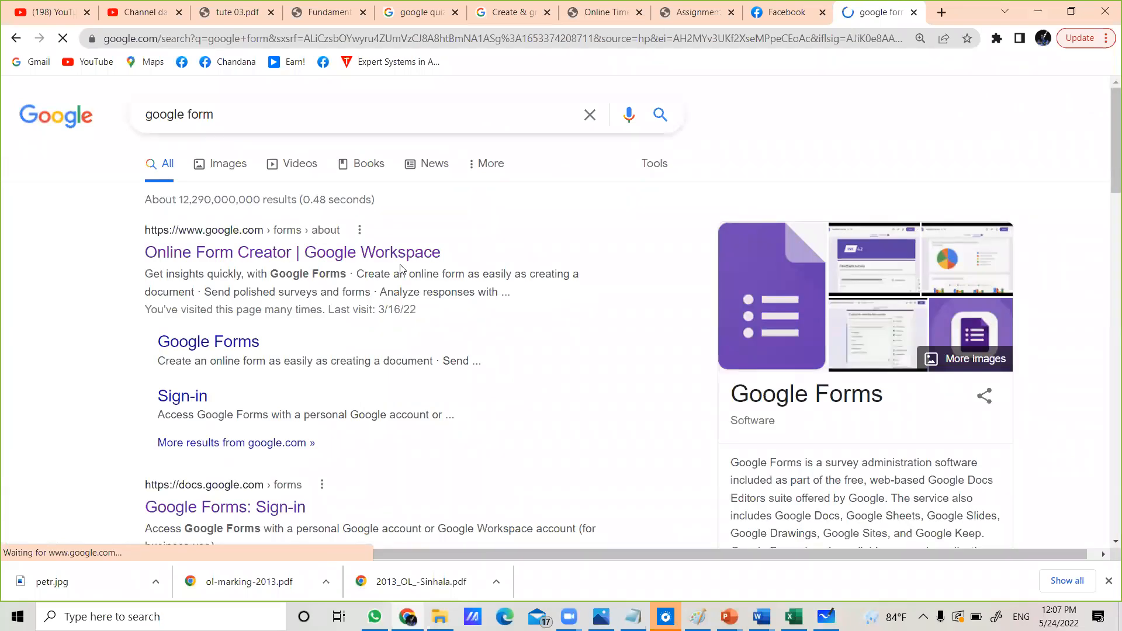
Open the search result "Online Form Creator | Google Workspace".
scroll(1105, 107, "down", 7)
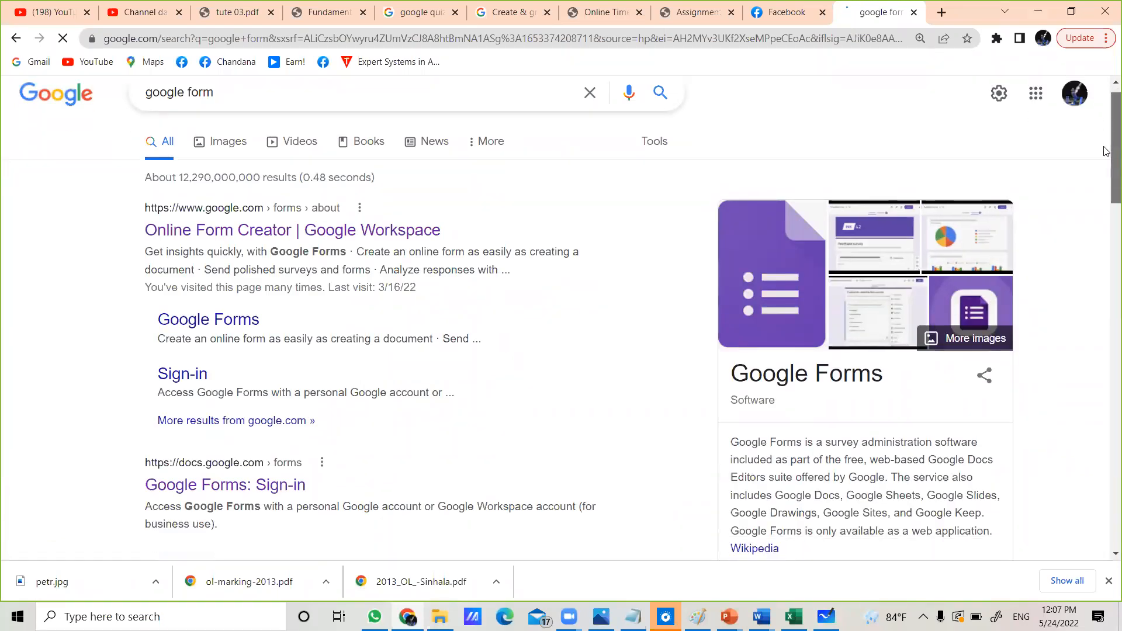
left_click_drag(1103, 211, 1096, 102)
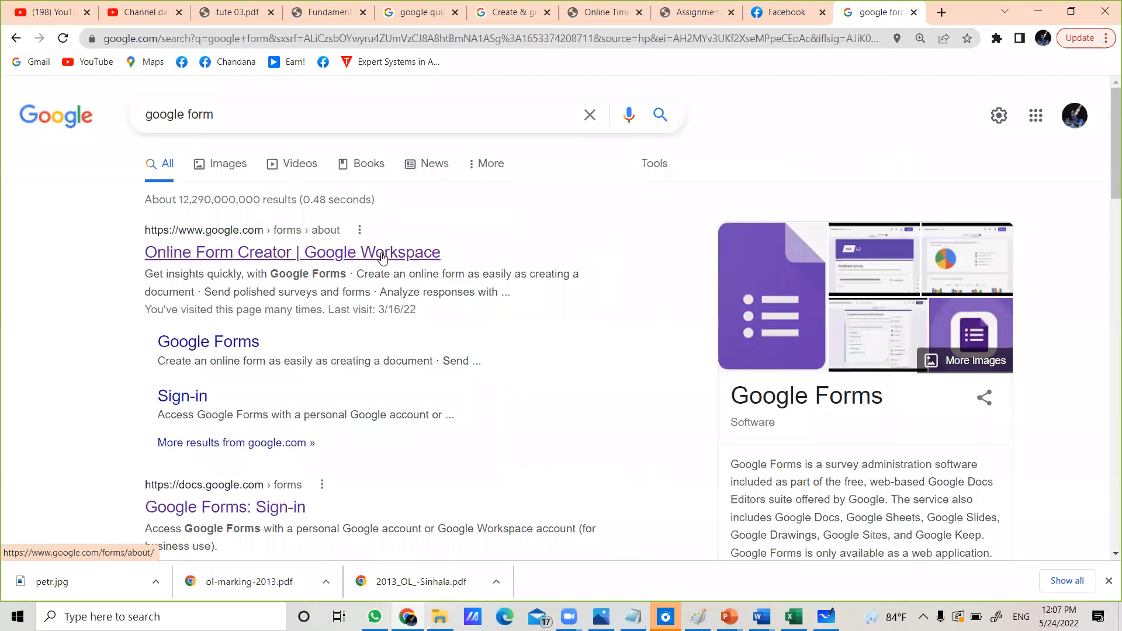
left_click(315, 257)
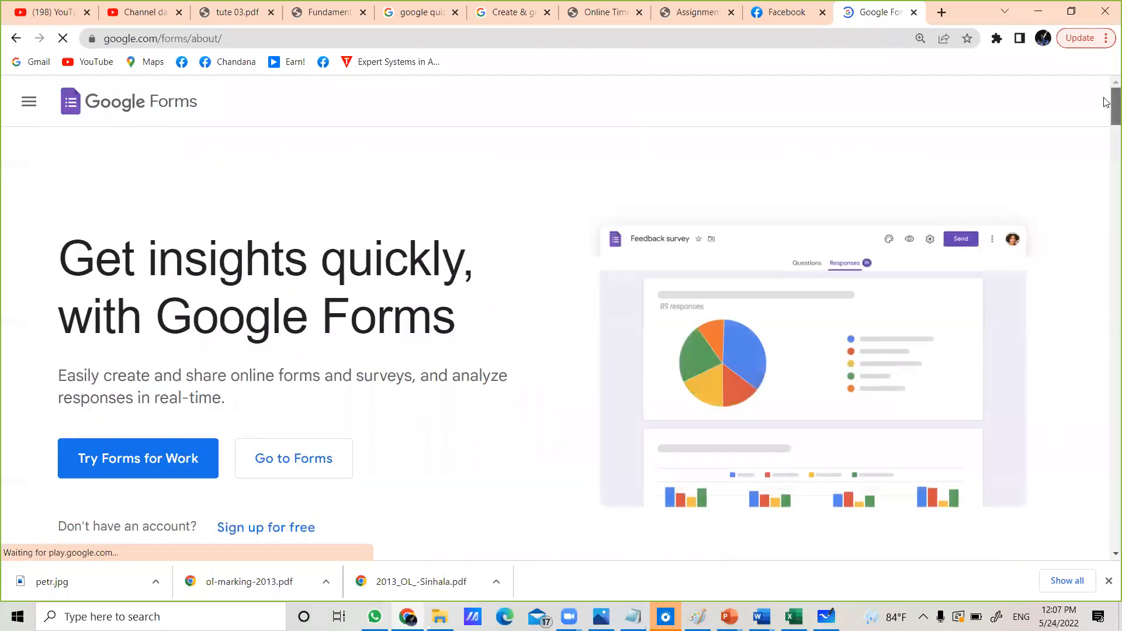
Look over the Google Forms introduction page and go on to the Forms home page.
scroll(1106, 102, "down", 3)
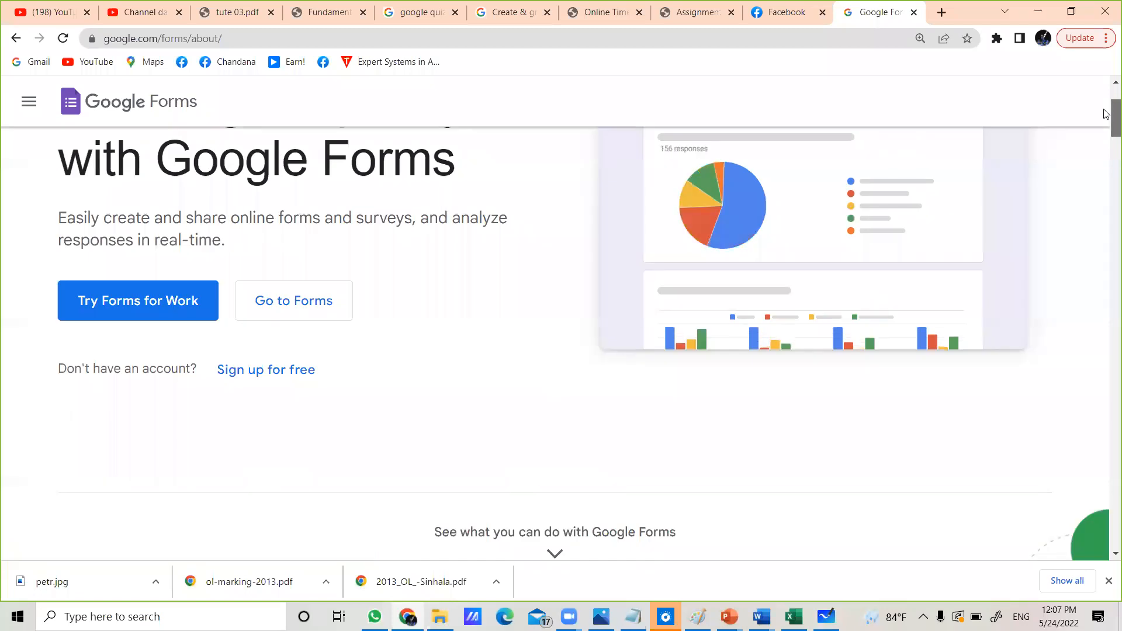
scroll(1107, 111, "up", 3)
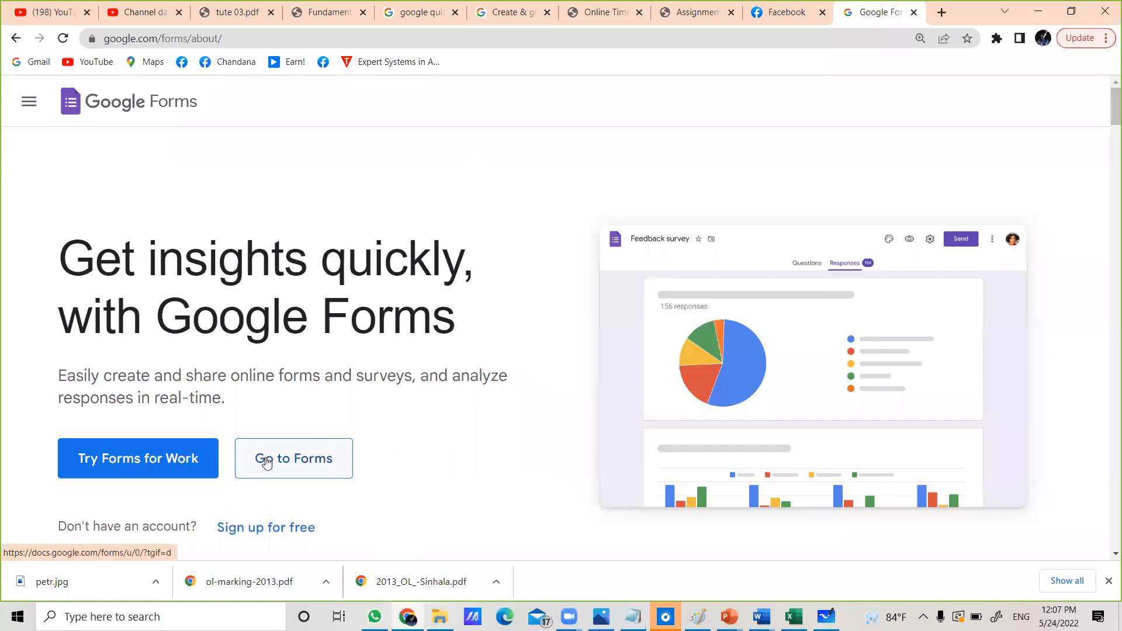
left_click(308, 460)
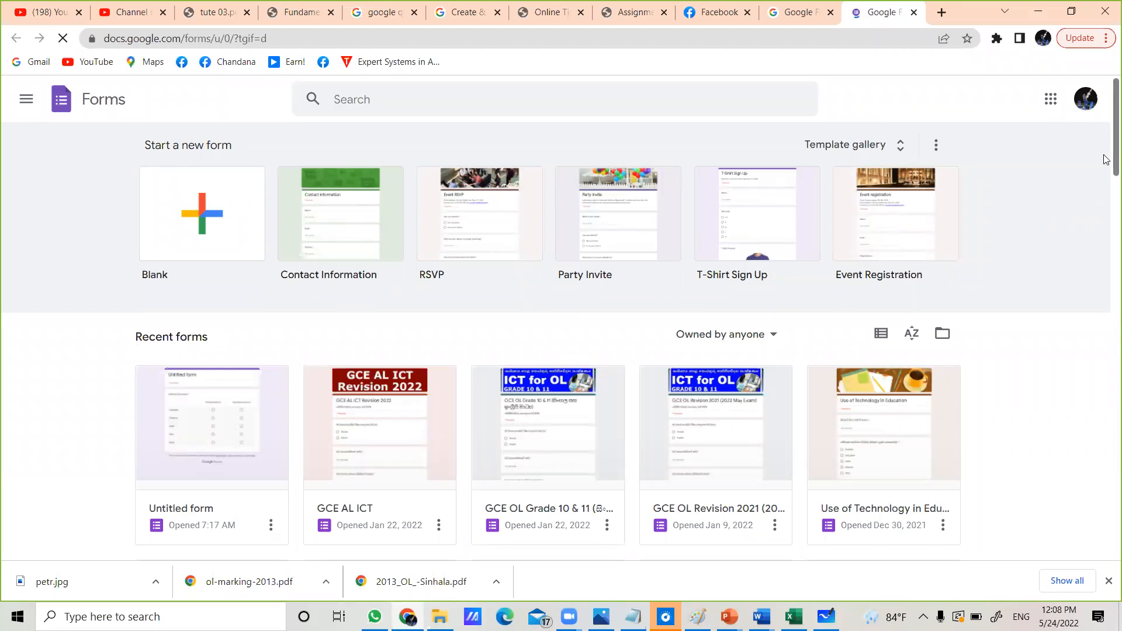
Browse the recent forms listed on the Forms home page and return to the new-form templates.
scroll(1105, 183, "down", 2)
scroll(1105, 201, "down", 2)
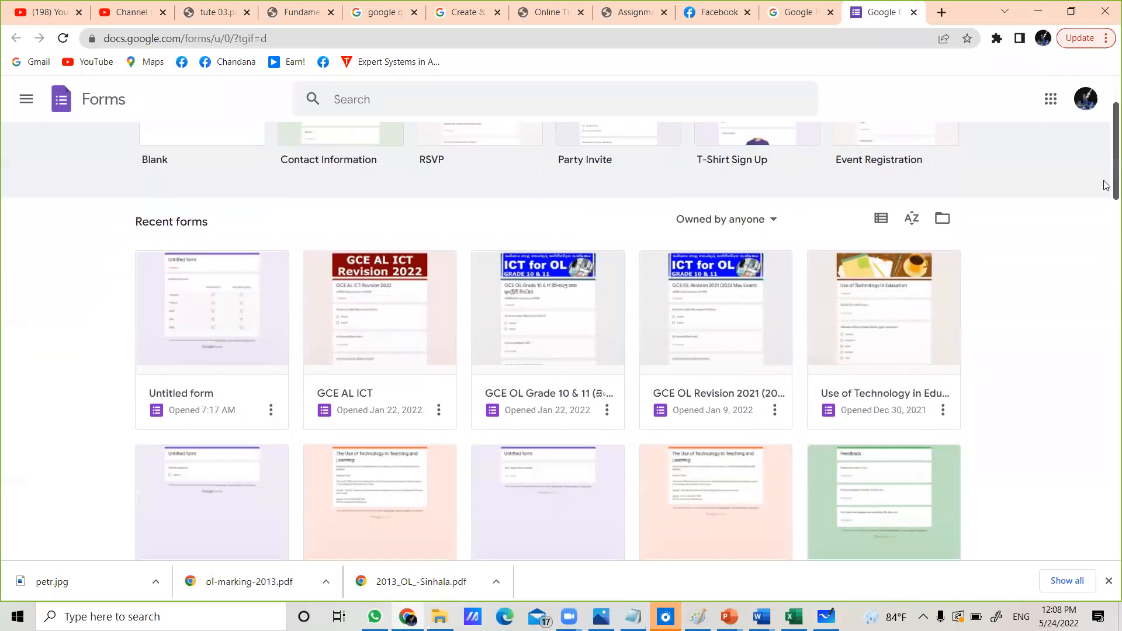
scroll(1106, 295, "down", 4)
scroll(1106, 295, "down", 15)
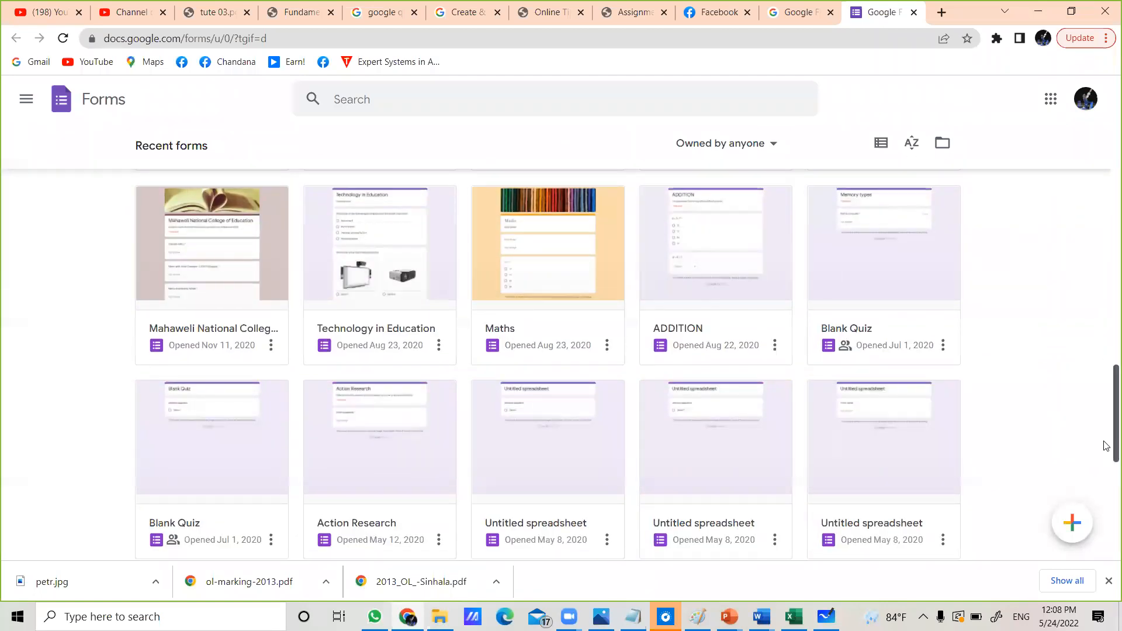
scroll(1105, 445, "up", 4)
scroll(1106, 366, "up", 4)
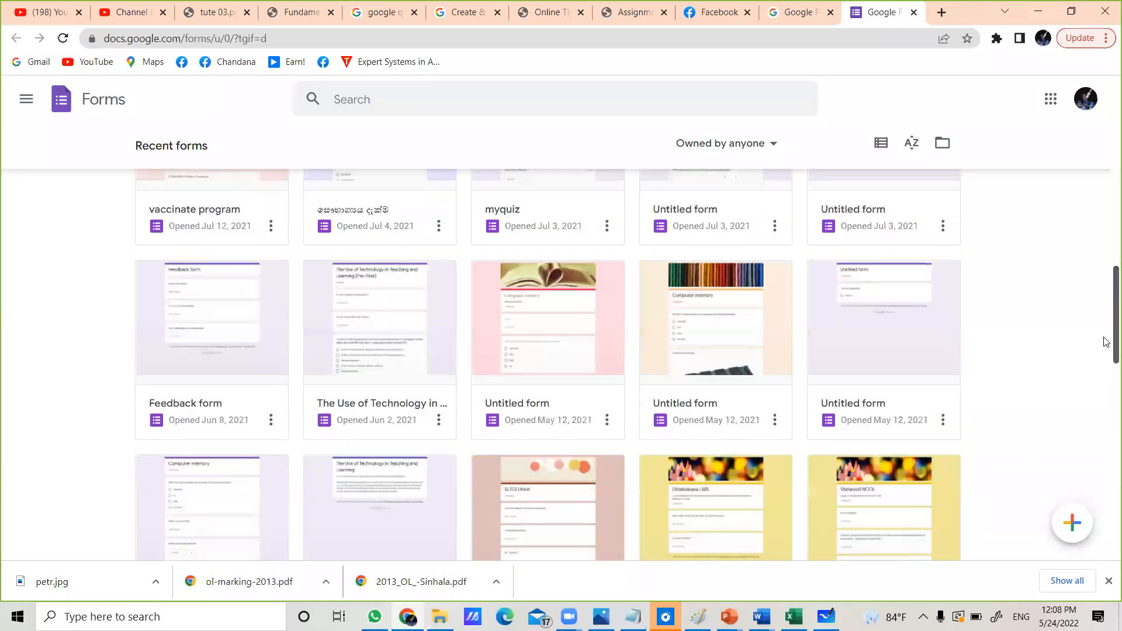
scroll(1106, 342, "up", 10)
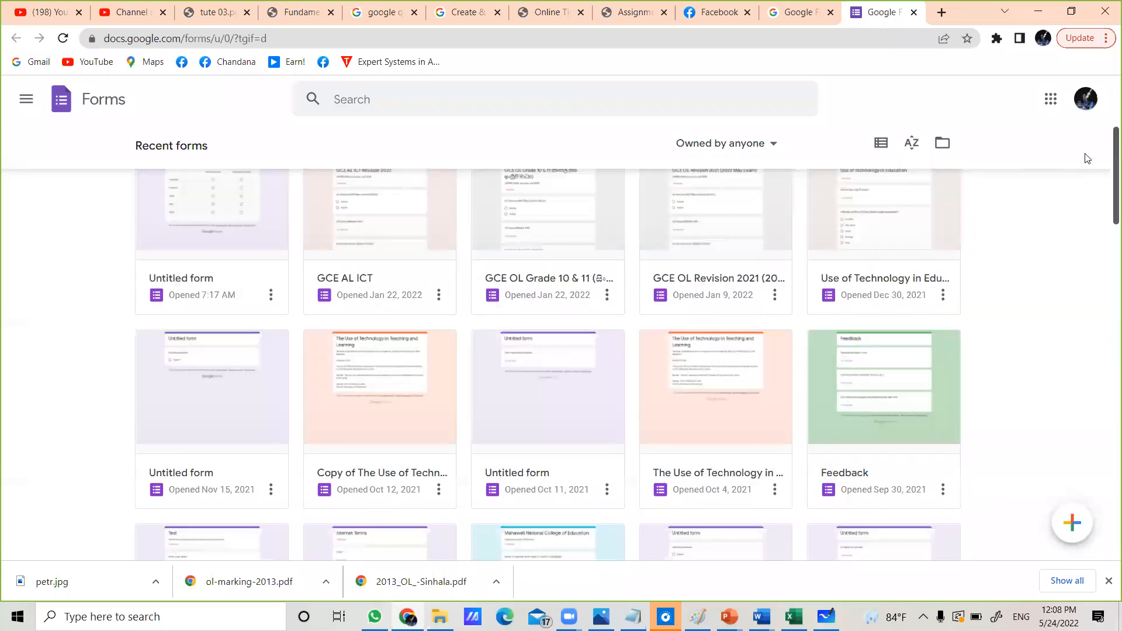
scroll(1086, 161, "up", 3)
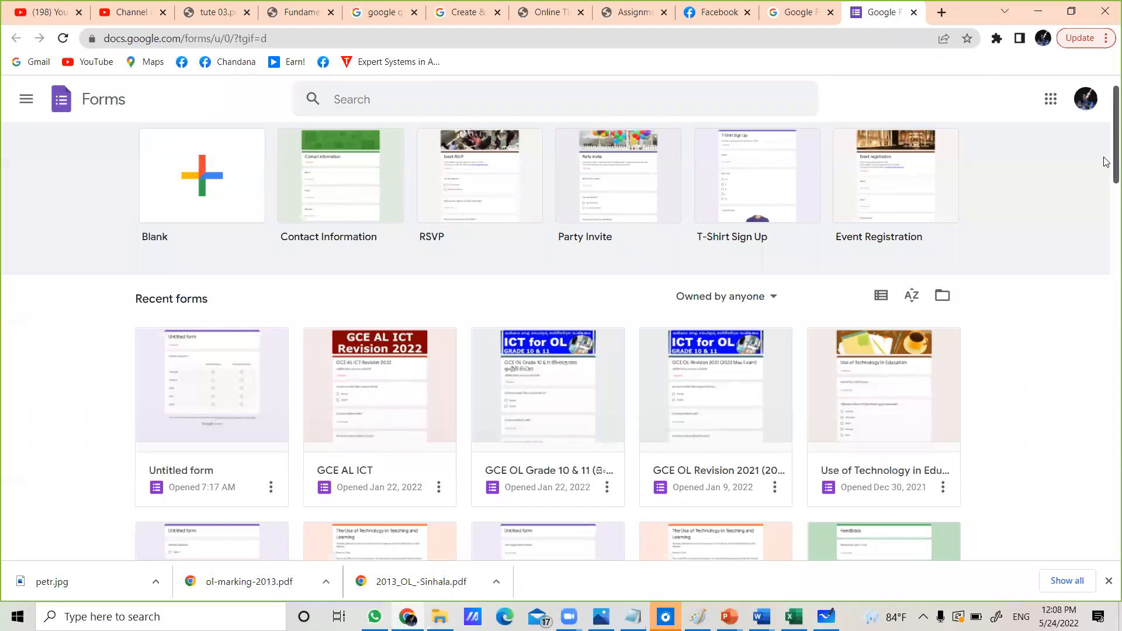
scroll(1107, 149, "up", 1)
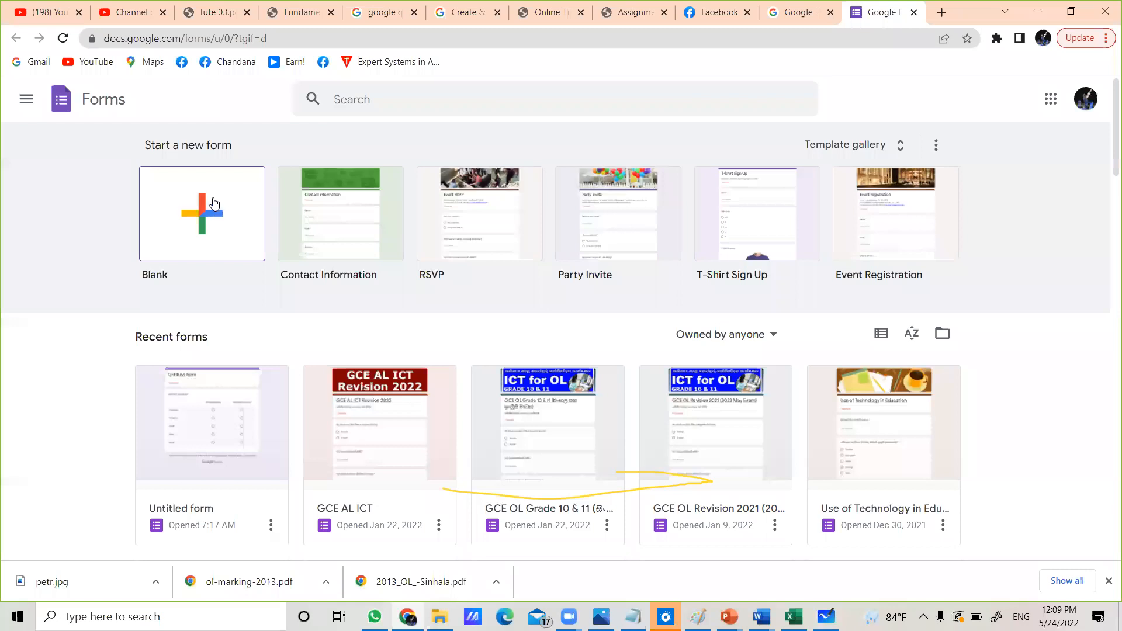
Create a new blank form.
left_click(179, 223)
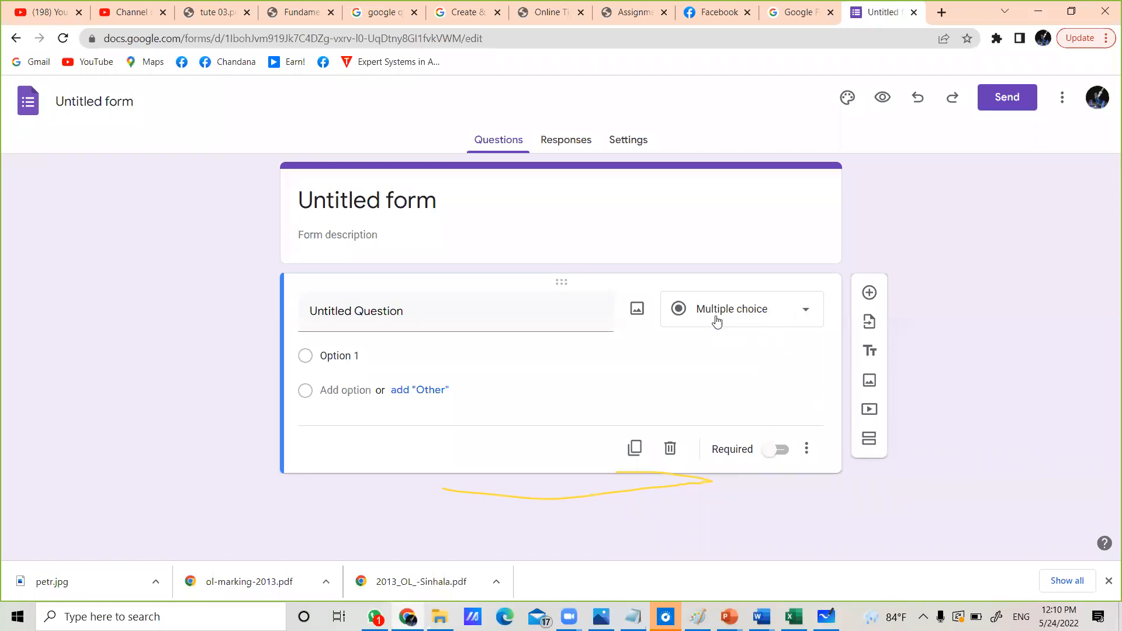
Look through the question types available for the untitled question, keeping it as multiple choice.
left_click(808, 316)
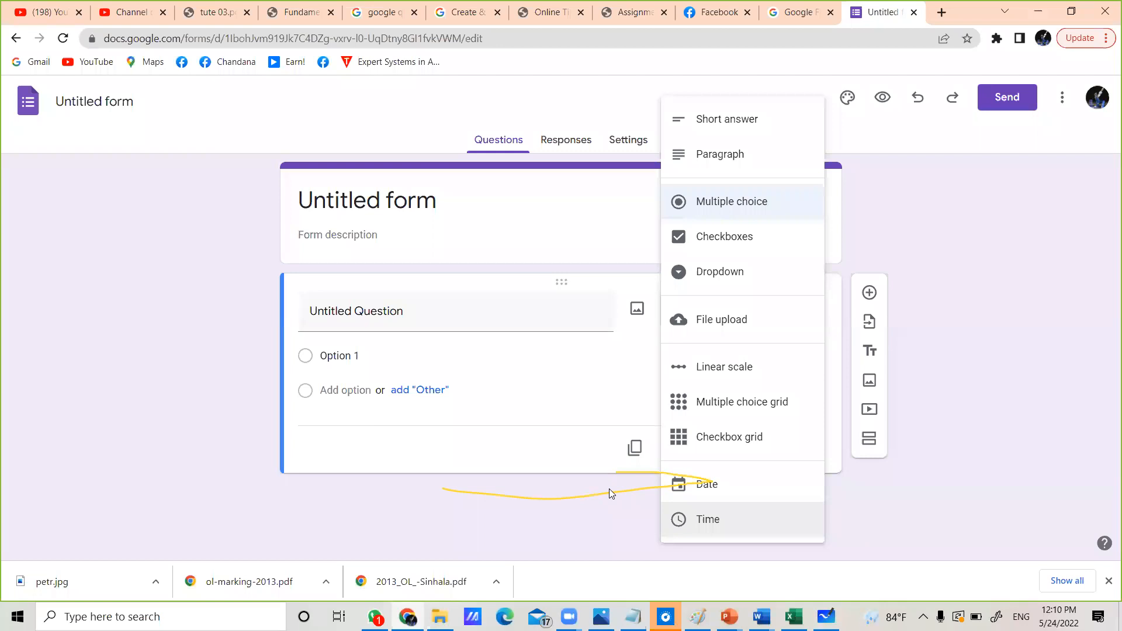
left_click(982, 421)
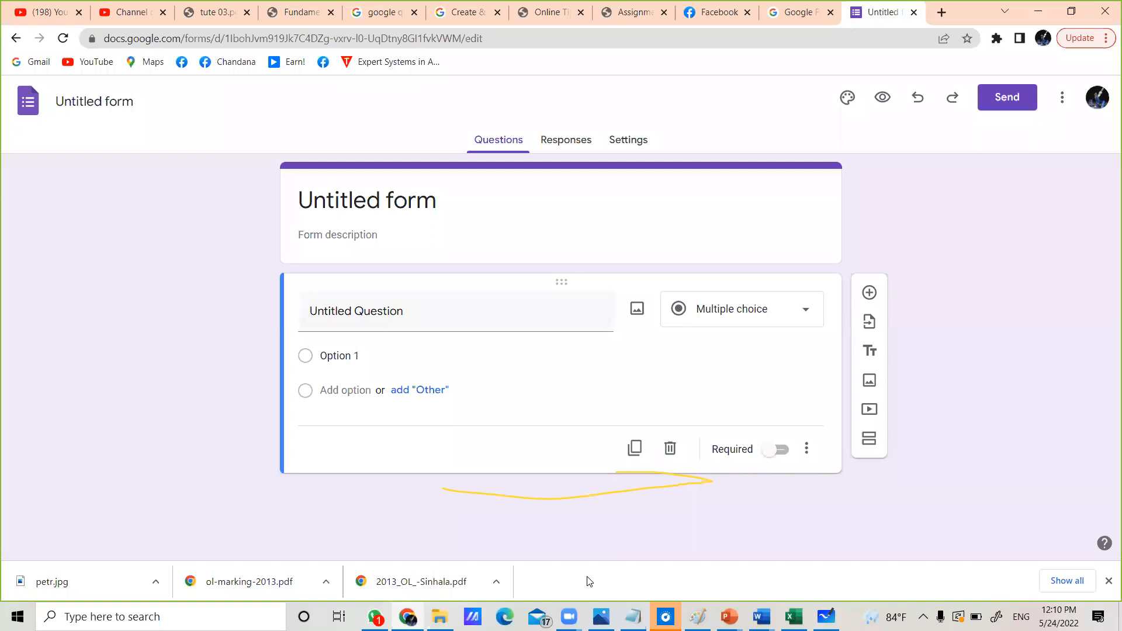
left_click(715, 205)
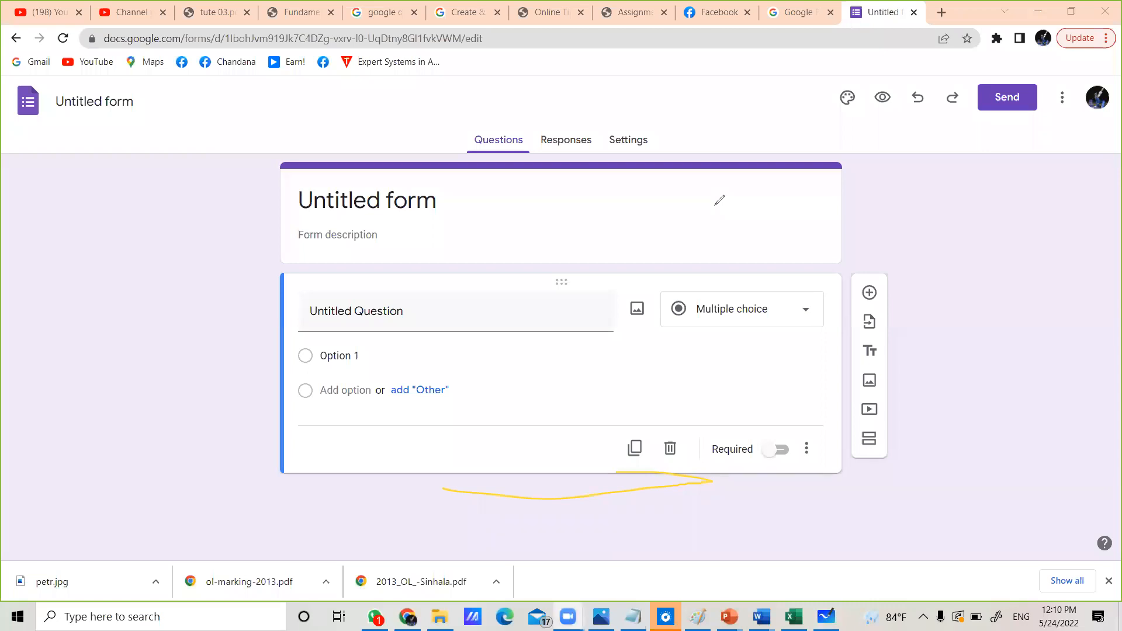
left_click(859, 230)
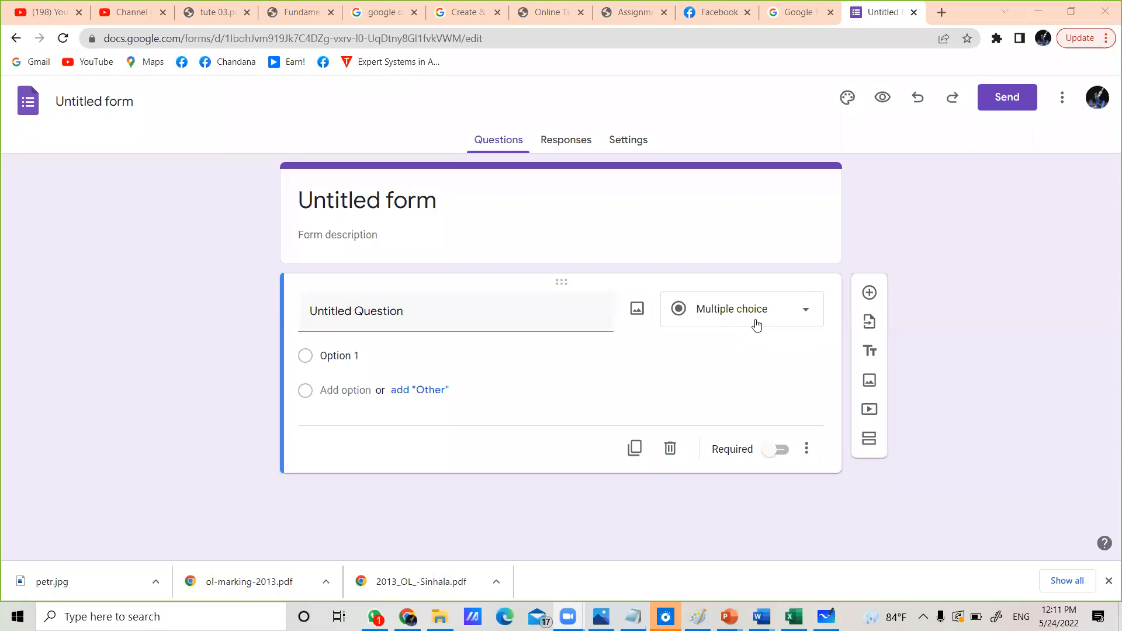
left_click(790, 316)
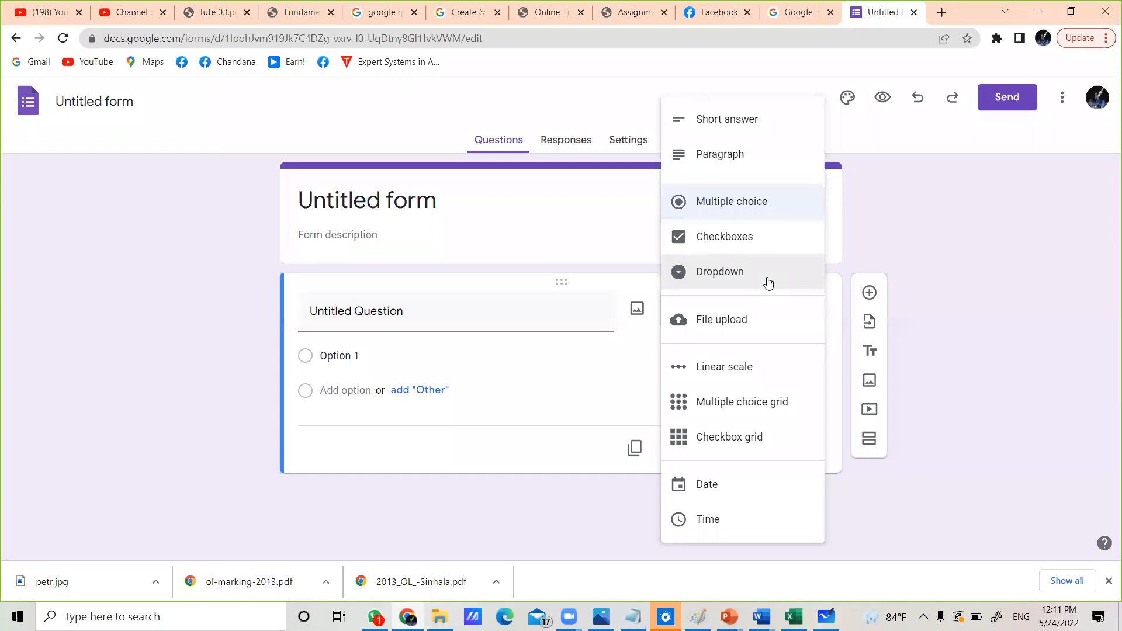
left_click(727, 204)
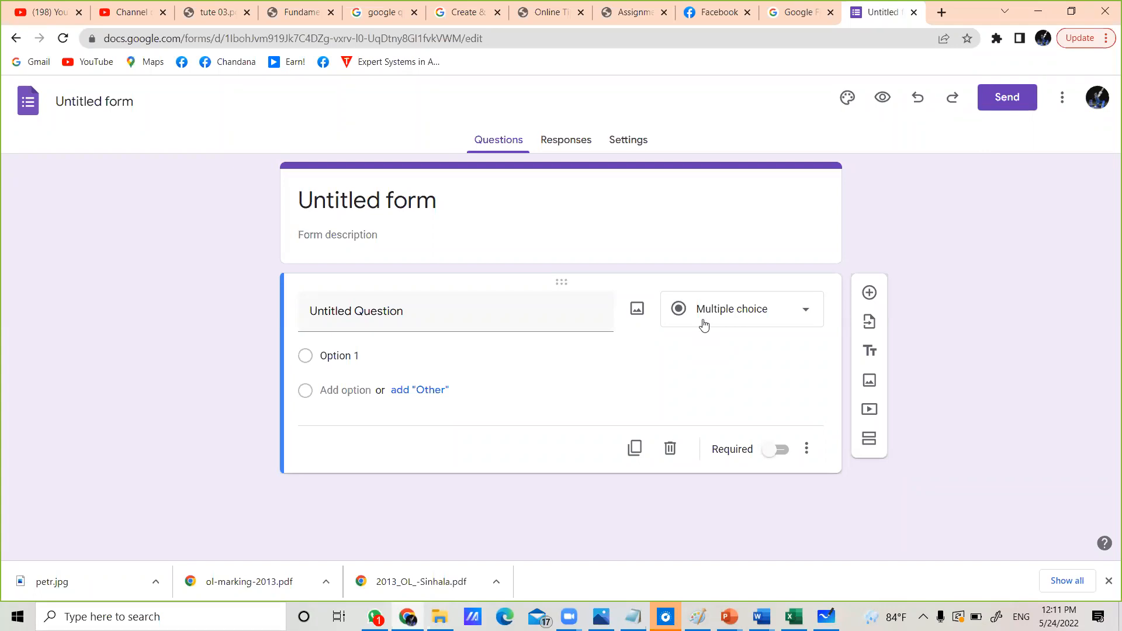
left_click(720, 313)
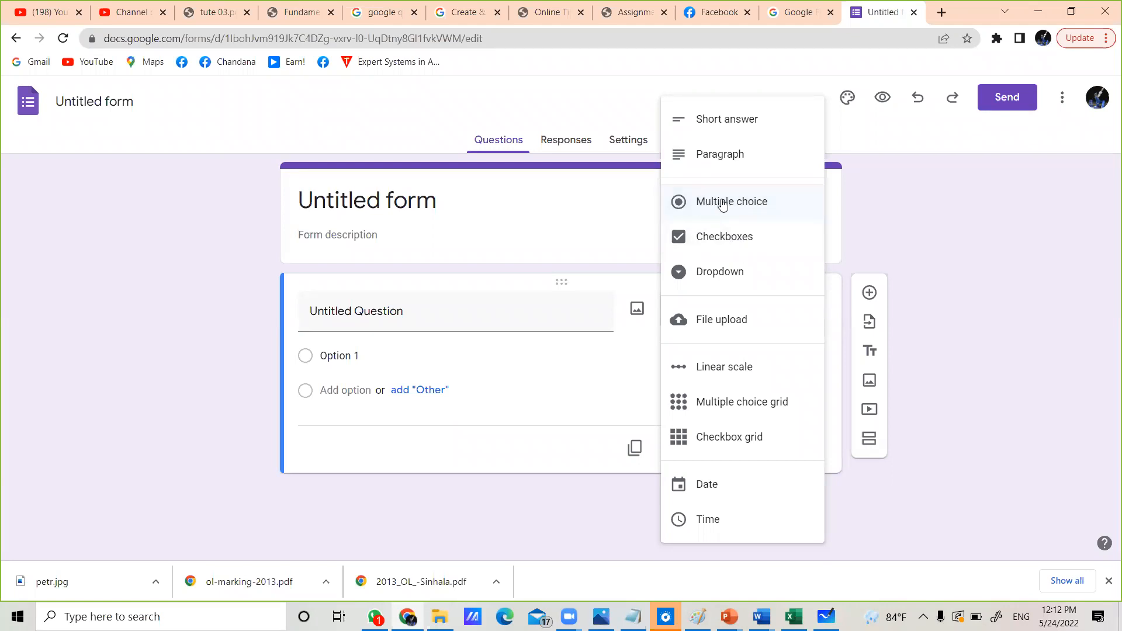
left_click(989, 223)
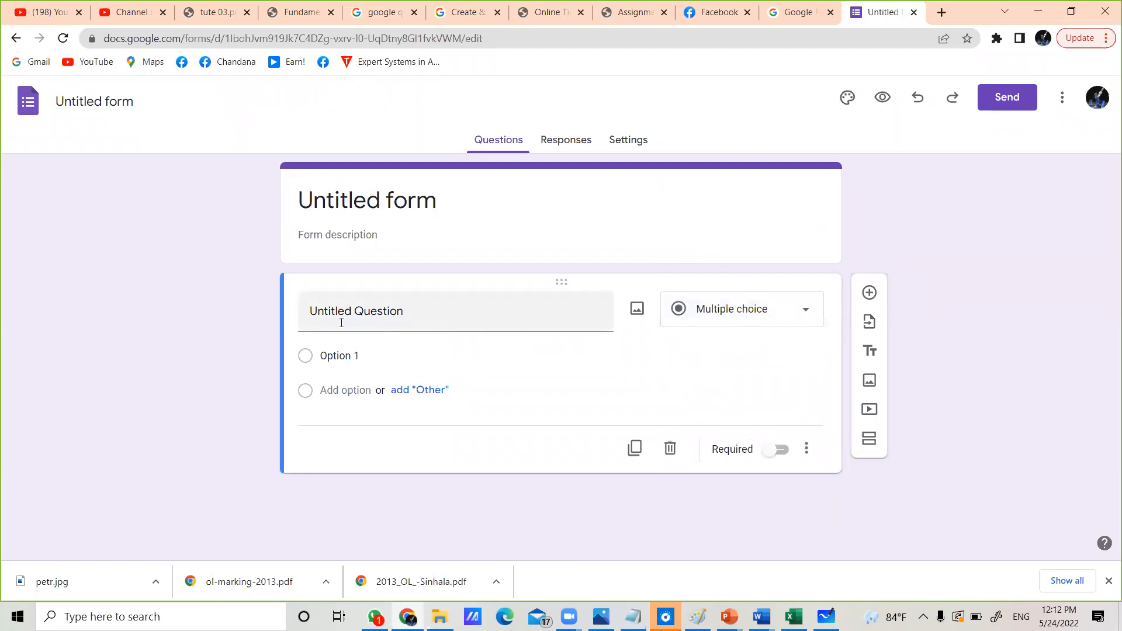
Title the question "Please enter age range ?" and set its type to multiple choice.
left_click(381, 316)
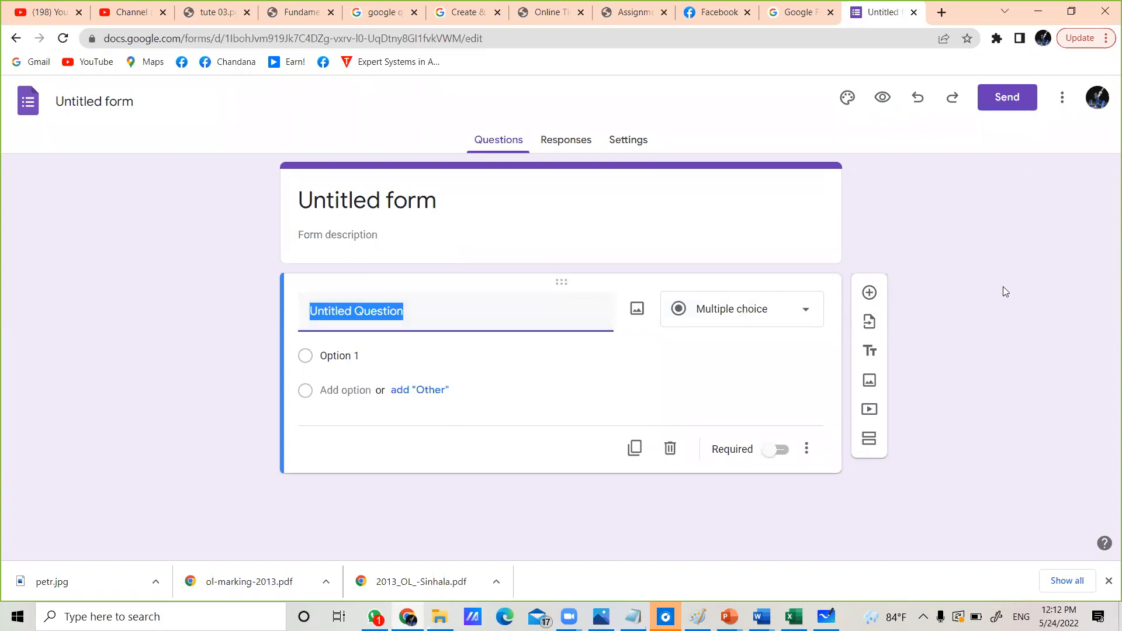
type("Please ")
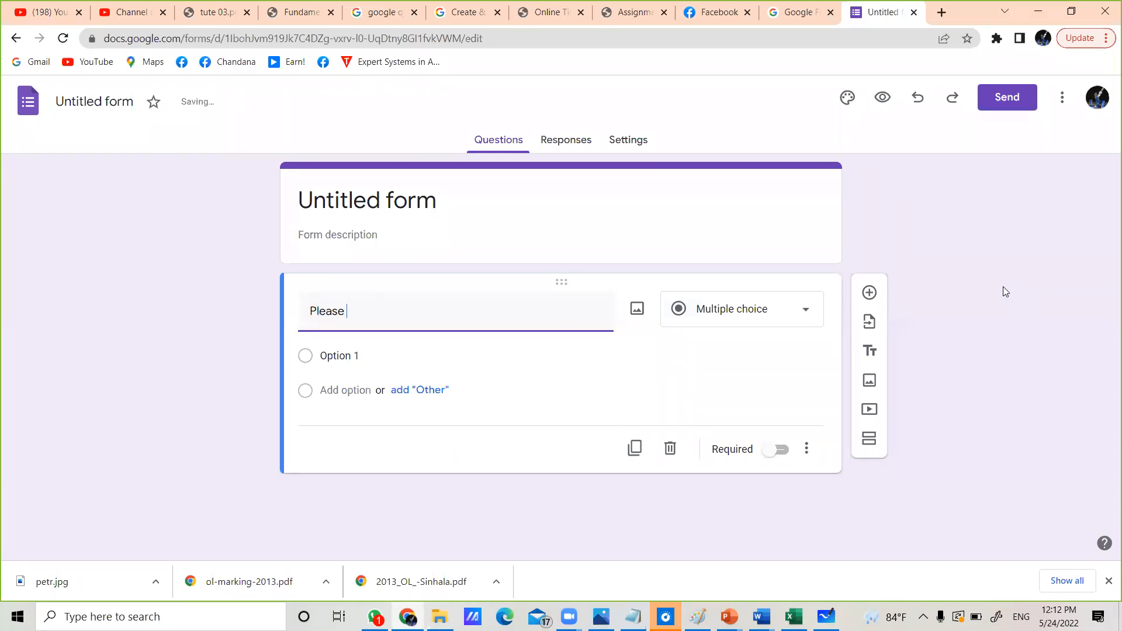
type("enter ")
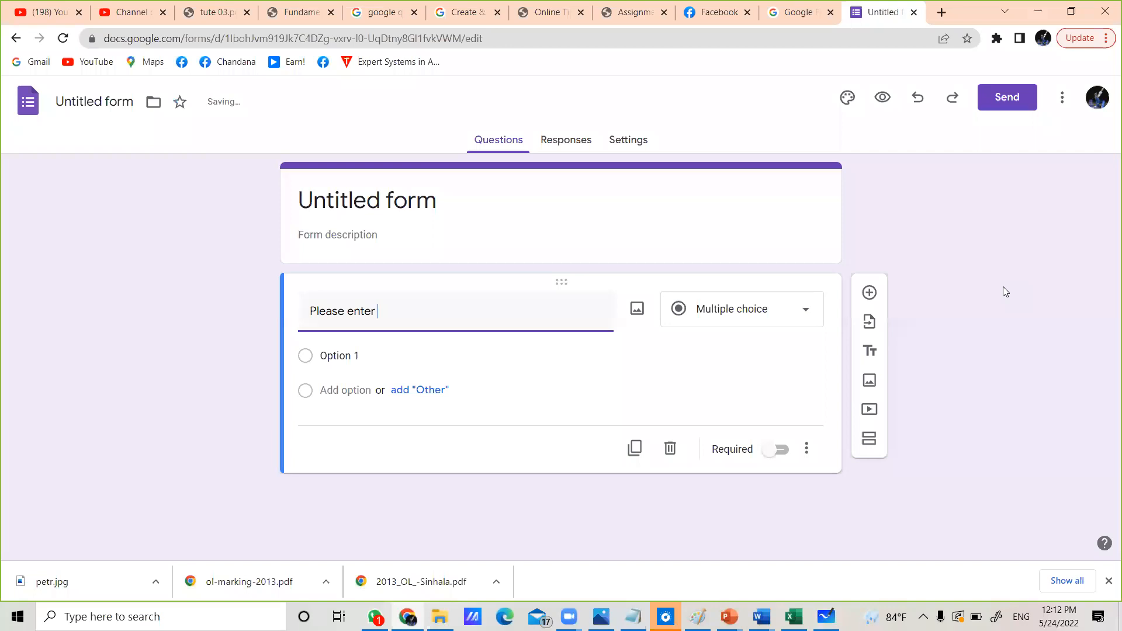
type("age ran")
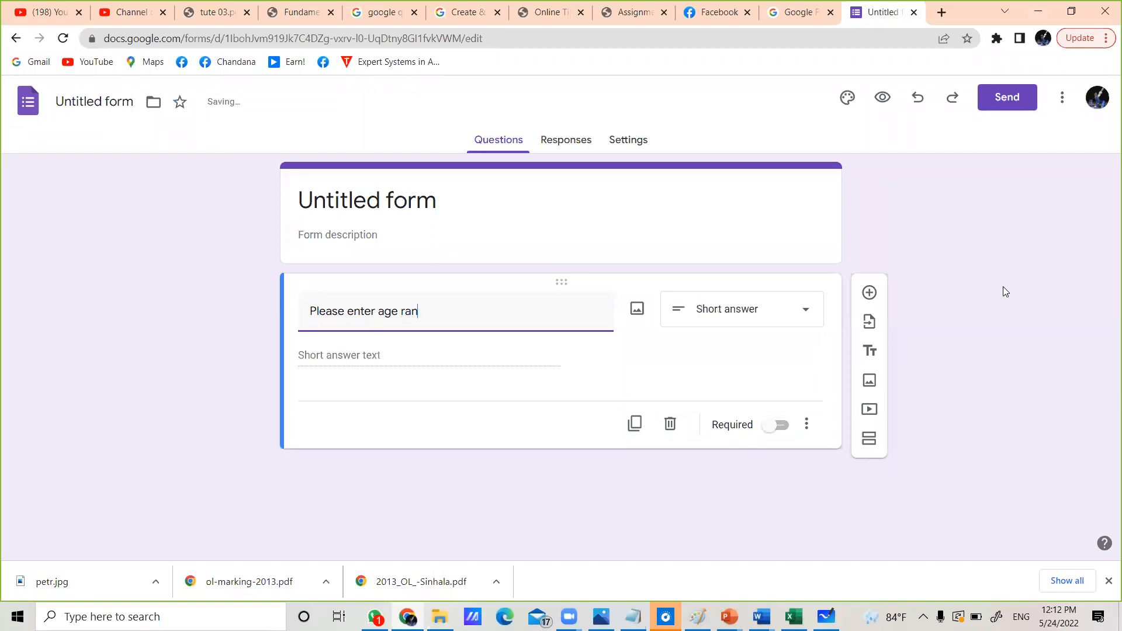
type("ge ?")
left_click(743, 316)
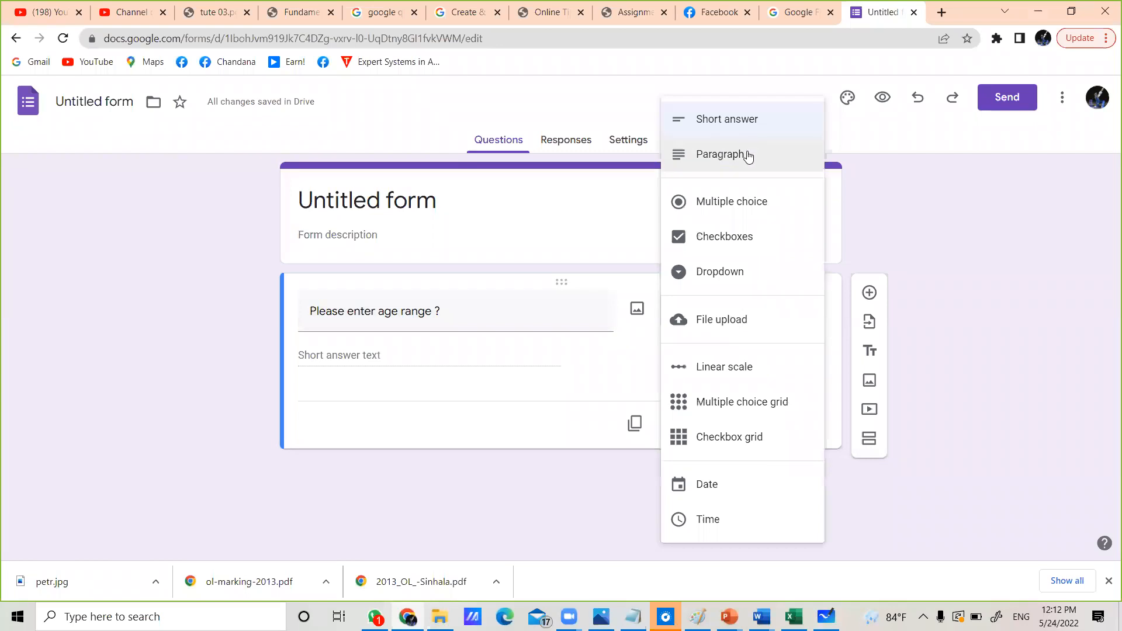
left_click(743, 204)
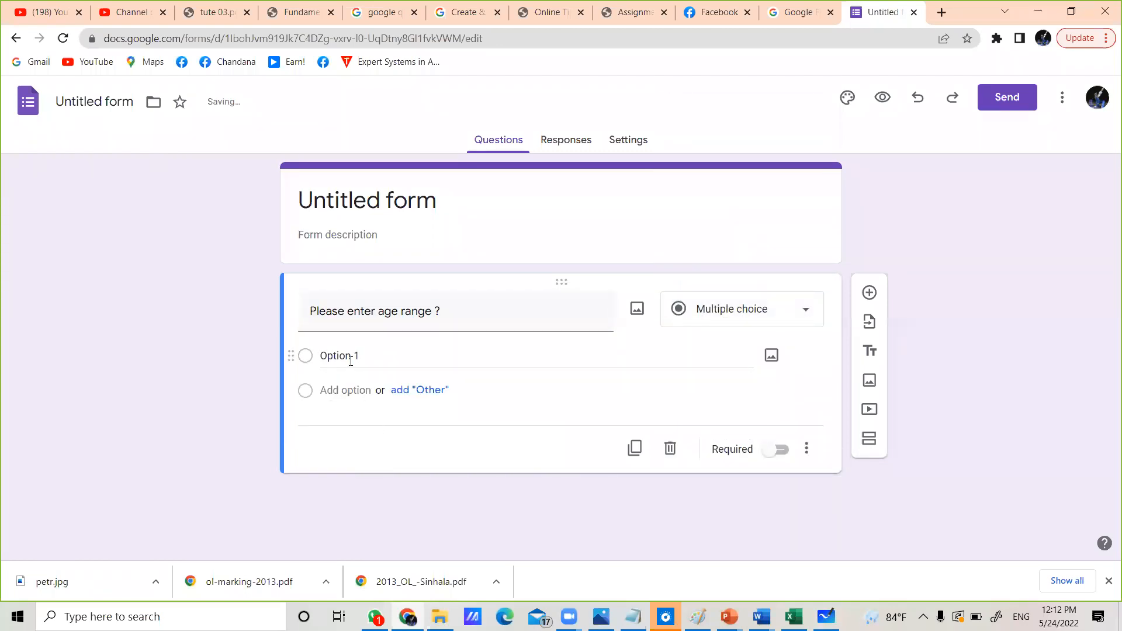
Give the age range question three answer options: 20-30, 30-40 and 40-50.
left_click(371, 358)
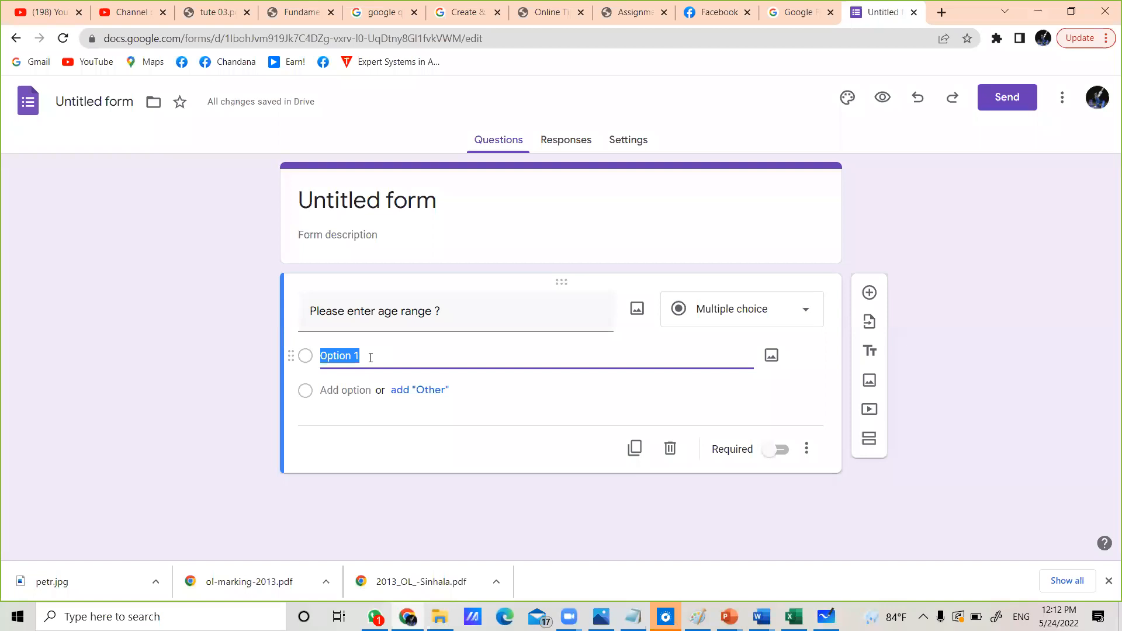
type("20-30")
left_click(325, 389)
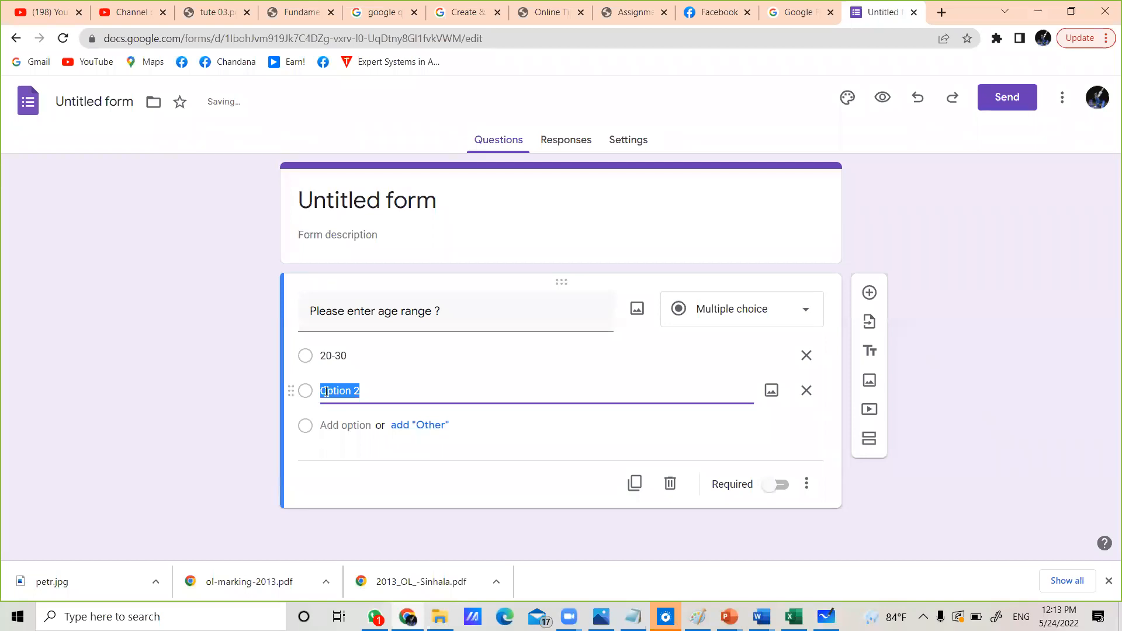
type("30-40")
left_click(337, 426)
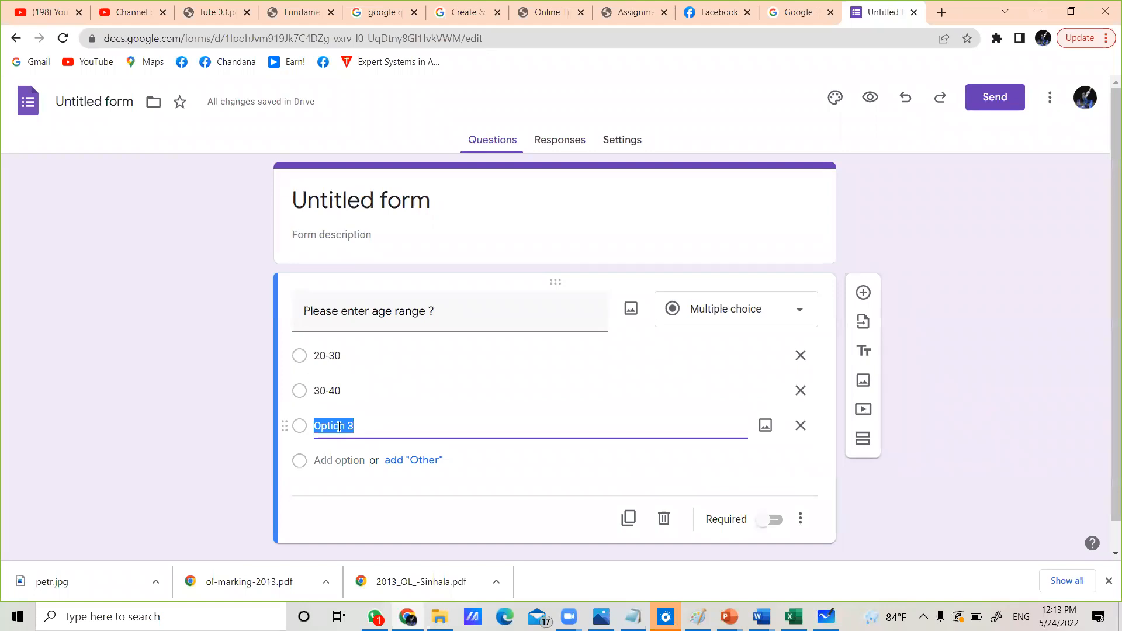
type("40-50")
Replace the form title with "gghhjjkk" and use the same name for the form file.
left_click(402, 205)
left_click(438, 204)
left_click_drag(438, 204, 317, 204)
type("g")
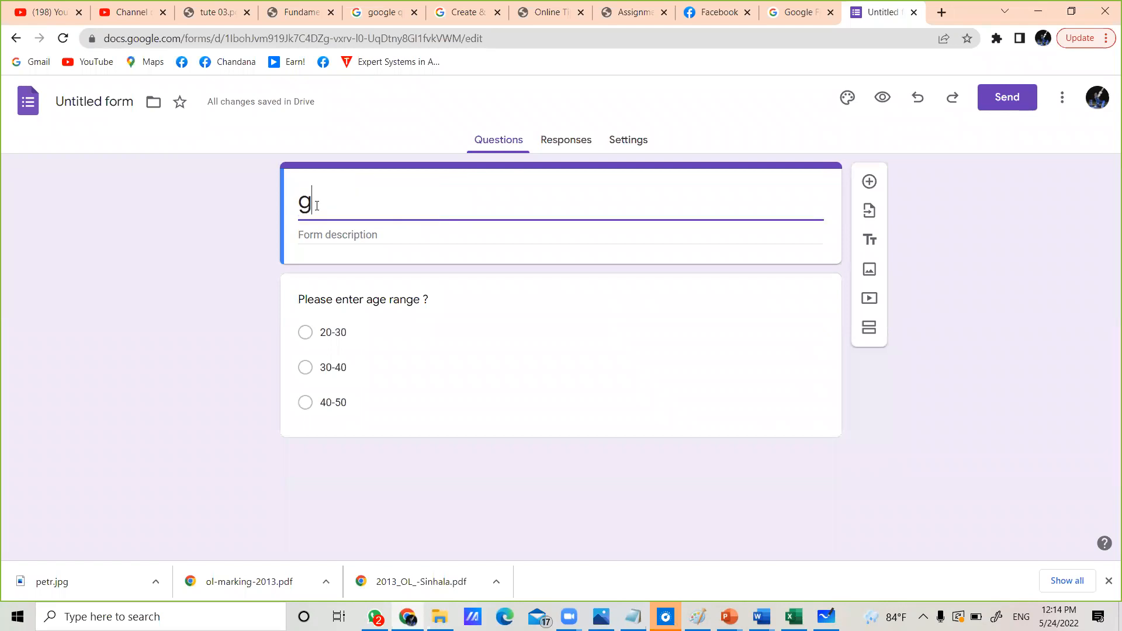
type("ghhjjkk")
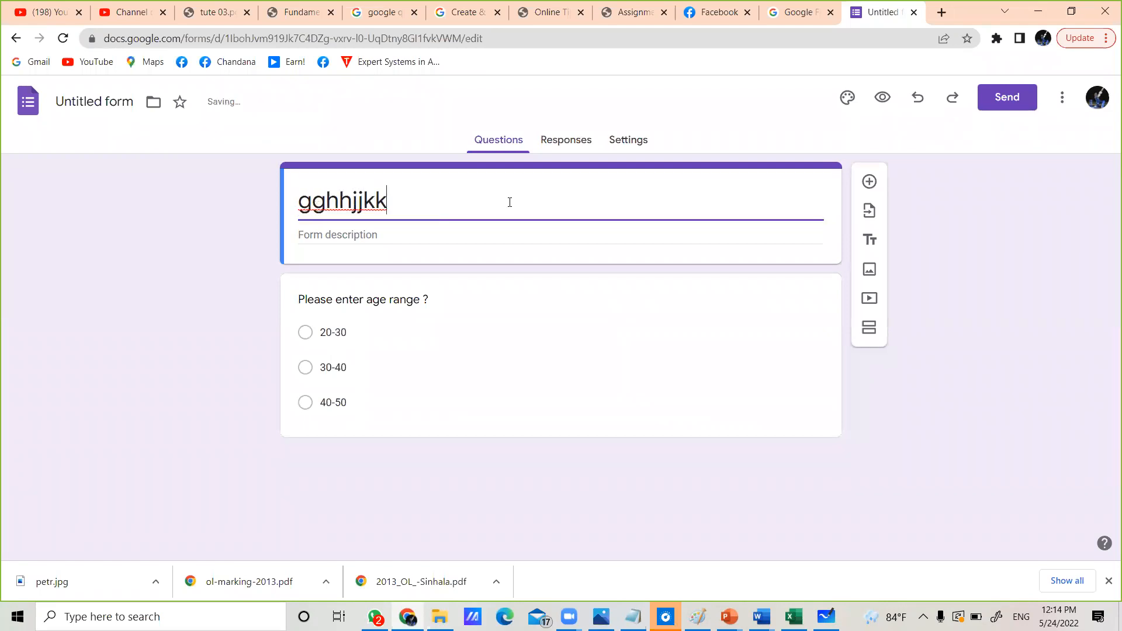
left_click(205, 292)
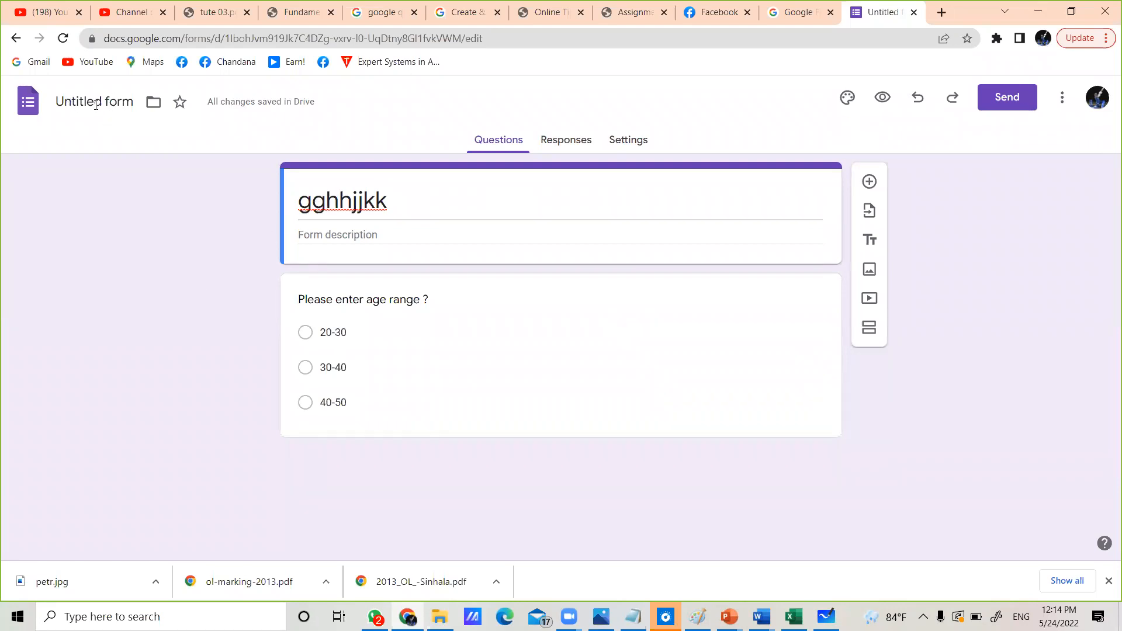
left_click(126, 96)
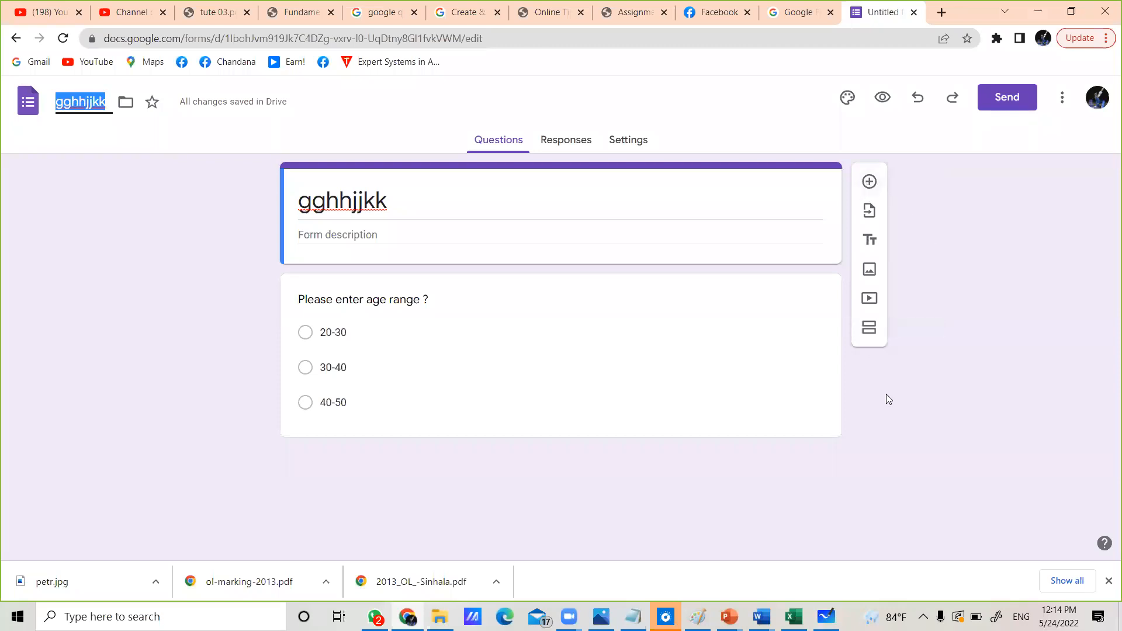
Add a new question above the age range question and set its type to checkboxes.
left_click(875, 182)
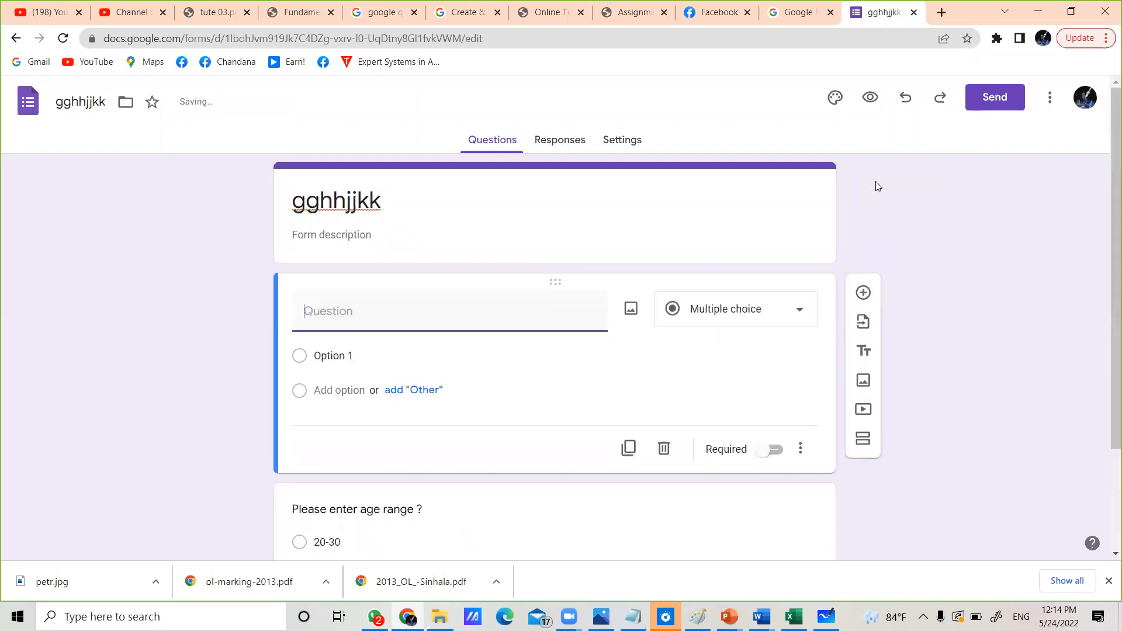
left_click_drag(1113, 207, 1113, 240)
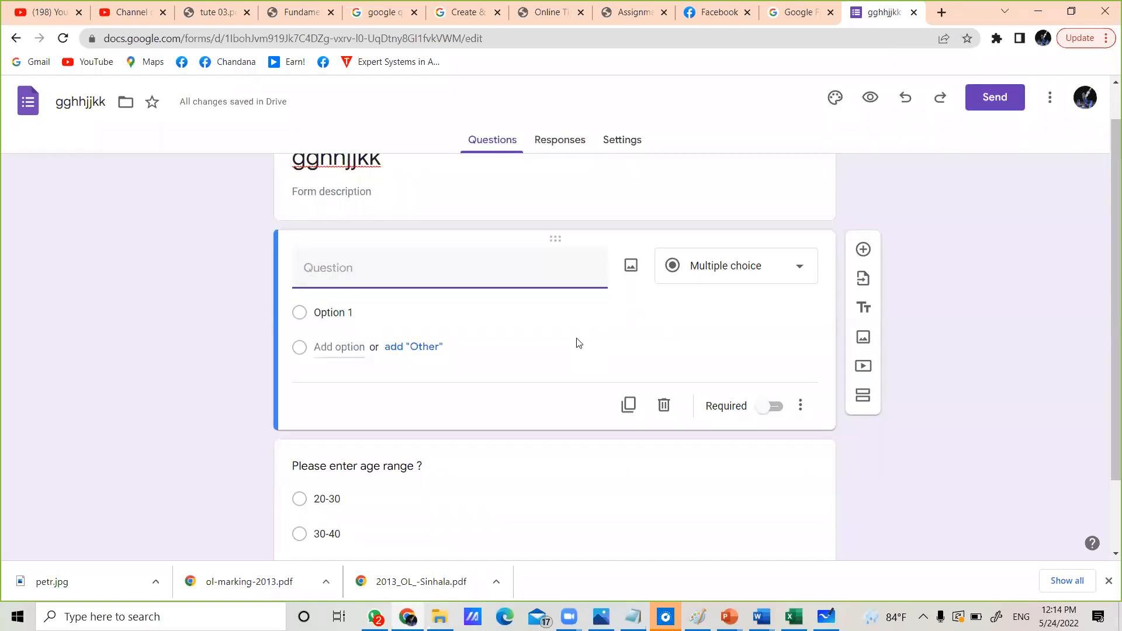
left_click_drag(1106, 319, 1106, 374)
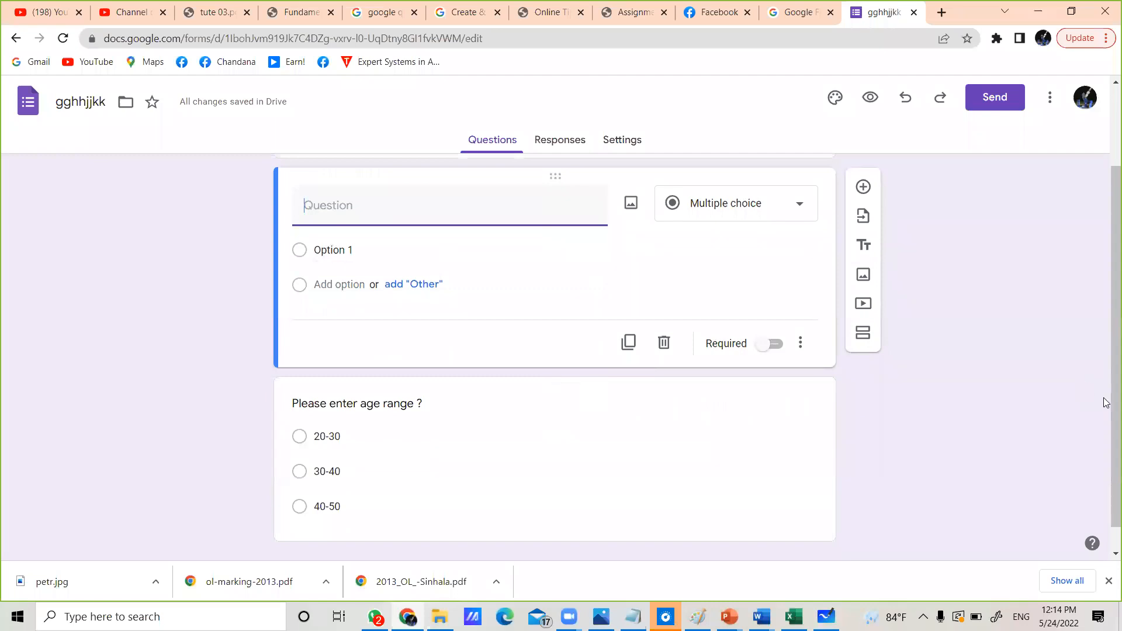
scroll(1106, 408, "up", 1)
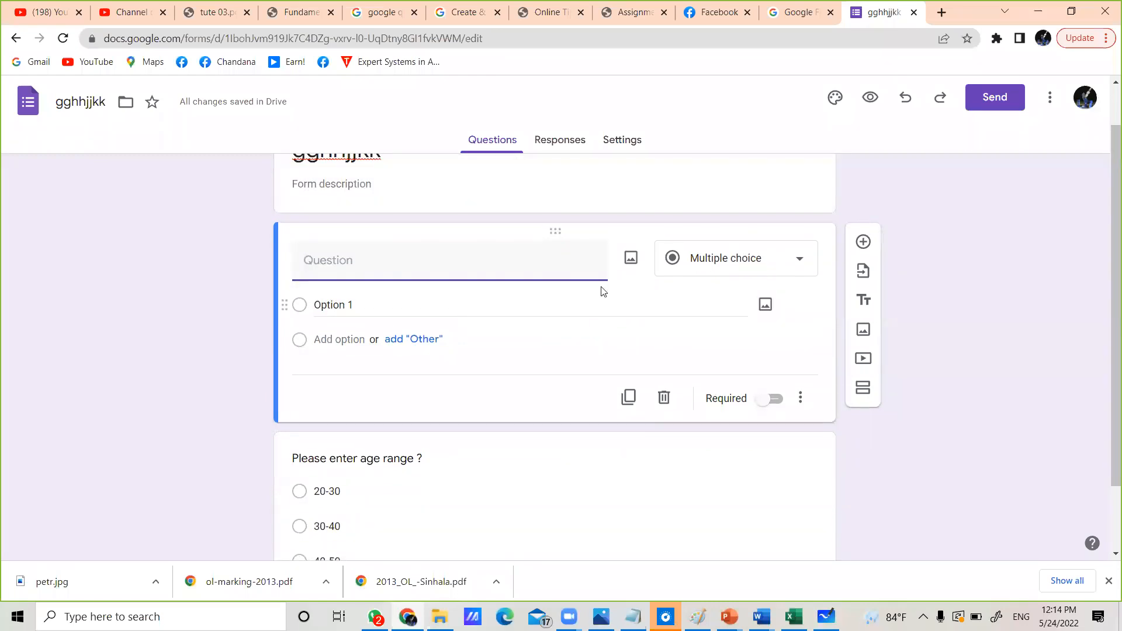
left_click(738, 259)
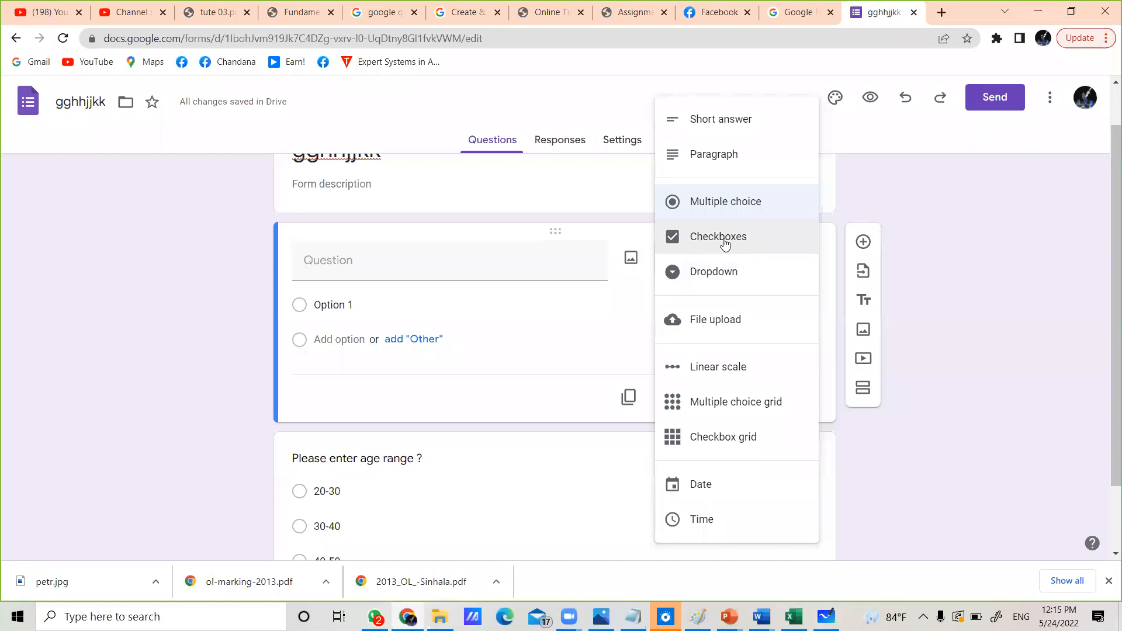
left_click(725, 244)
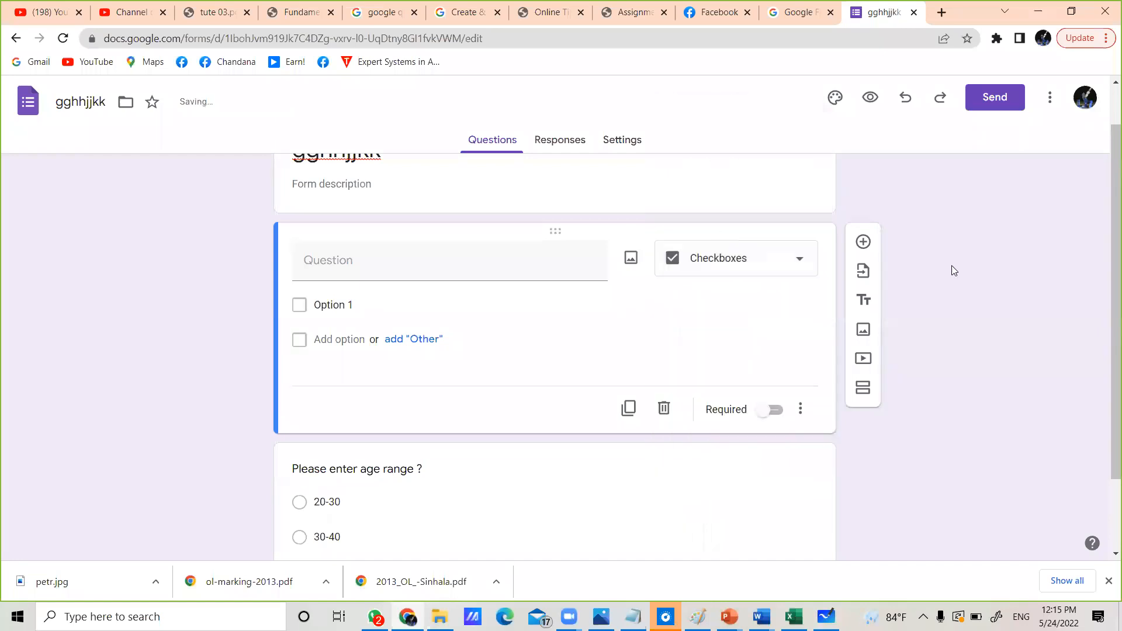
Title the checkbox question "m,bbnmn," and give it two answer options, "q" and "e".
left_click(475, 276)
type("m,")
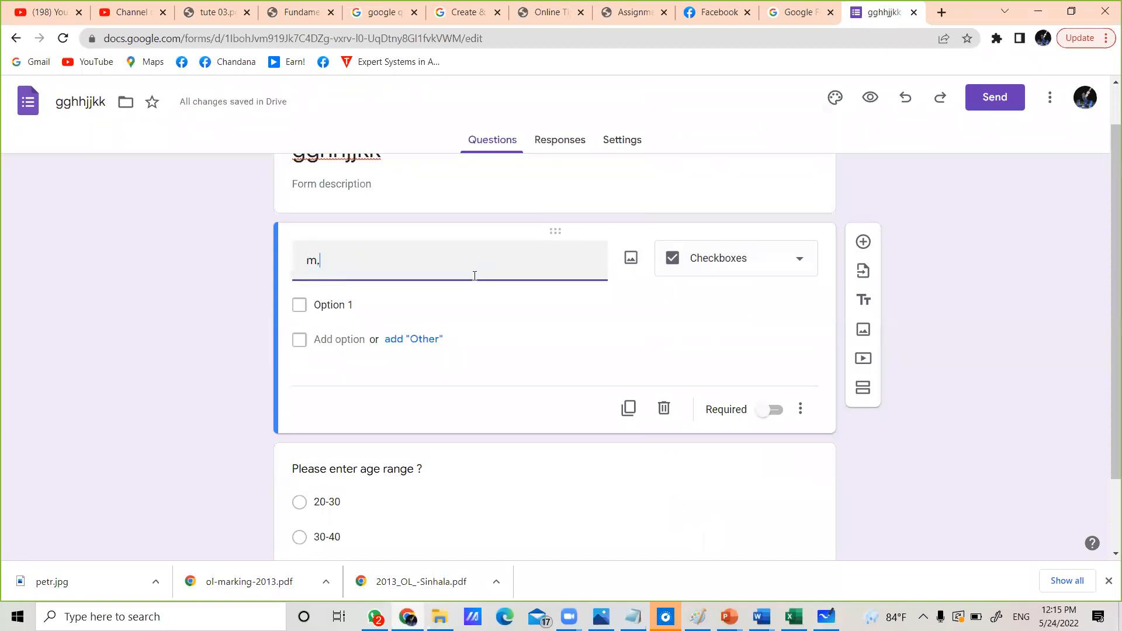
type("bbnmn,")
left_click(349, 305)
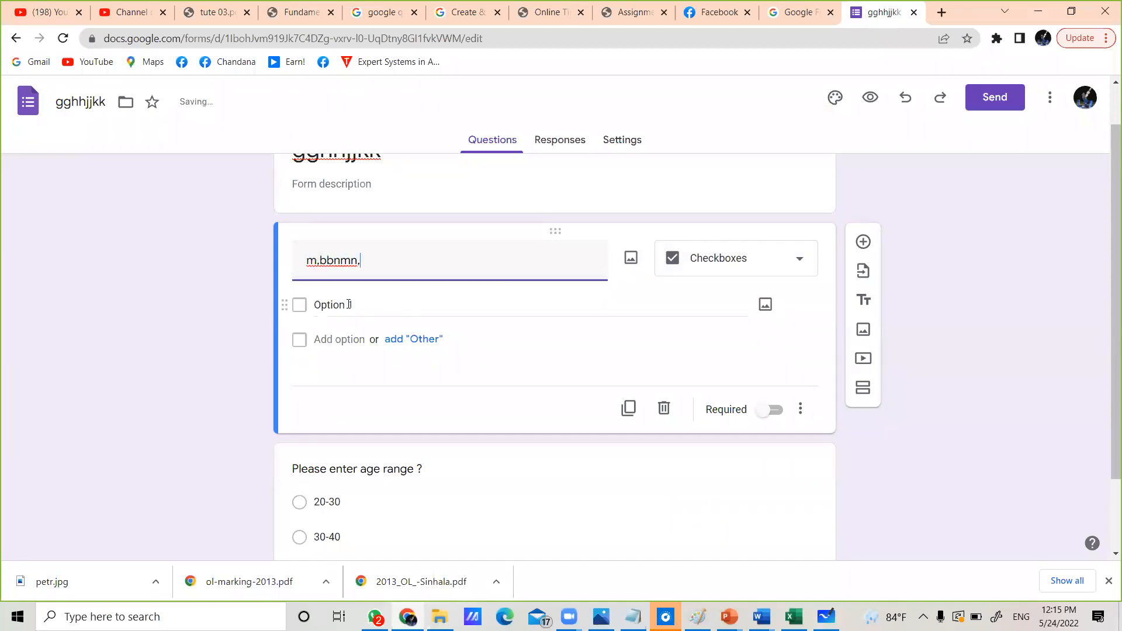
type("q")
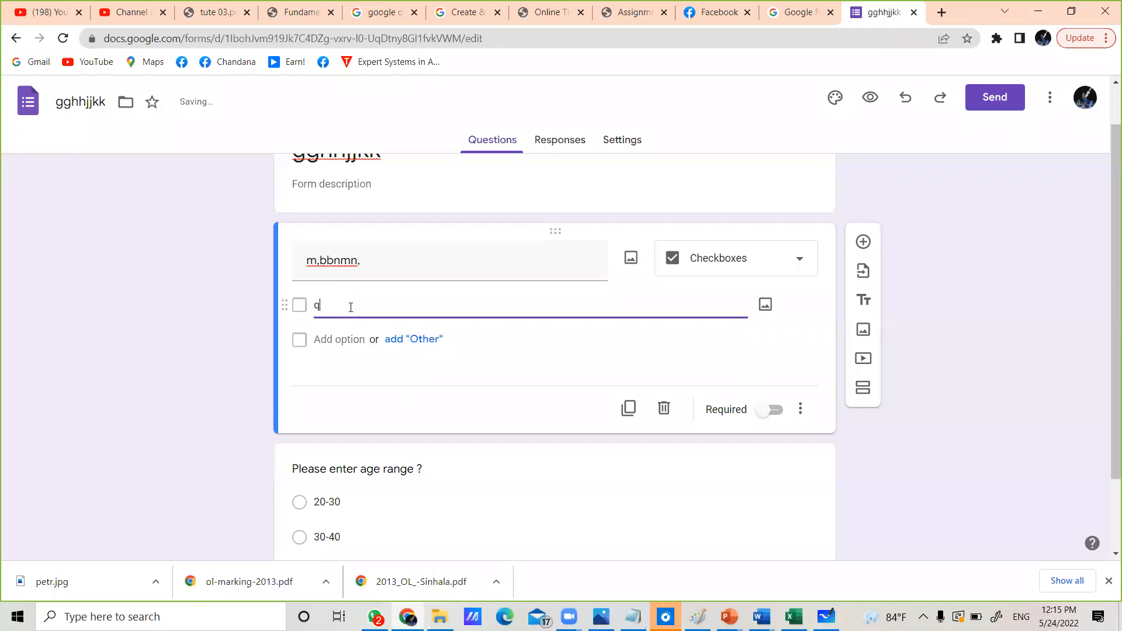
left_click(339, 340)
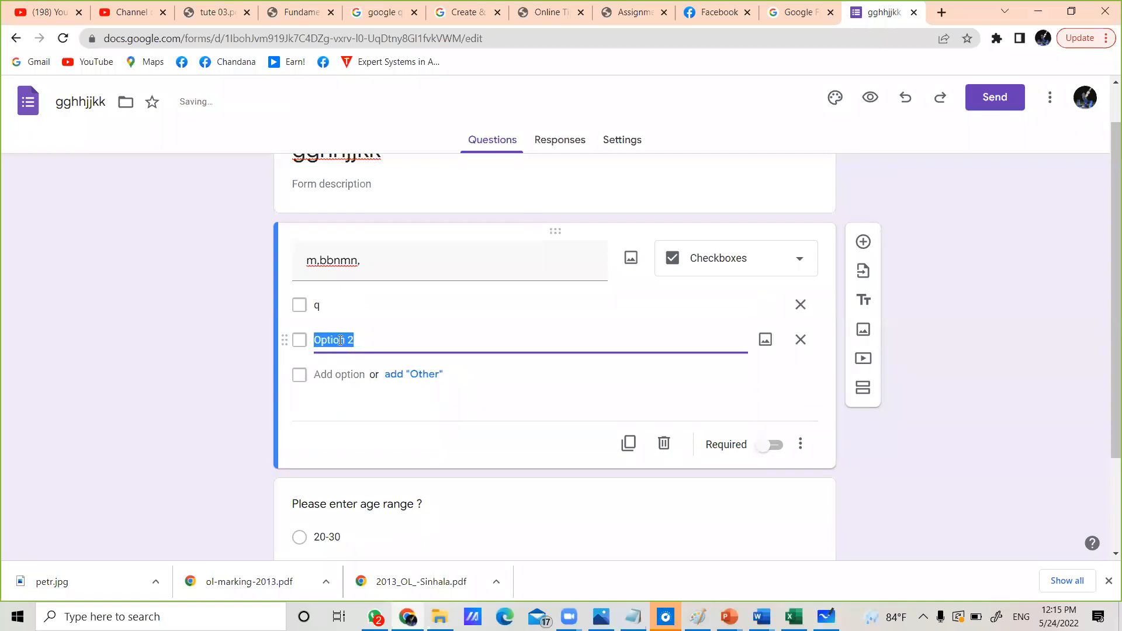
type("e")
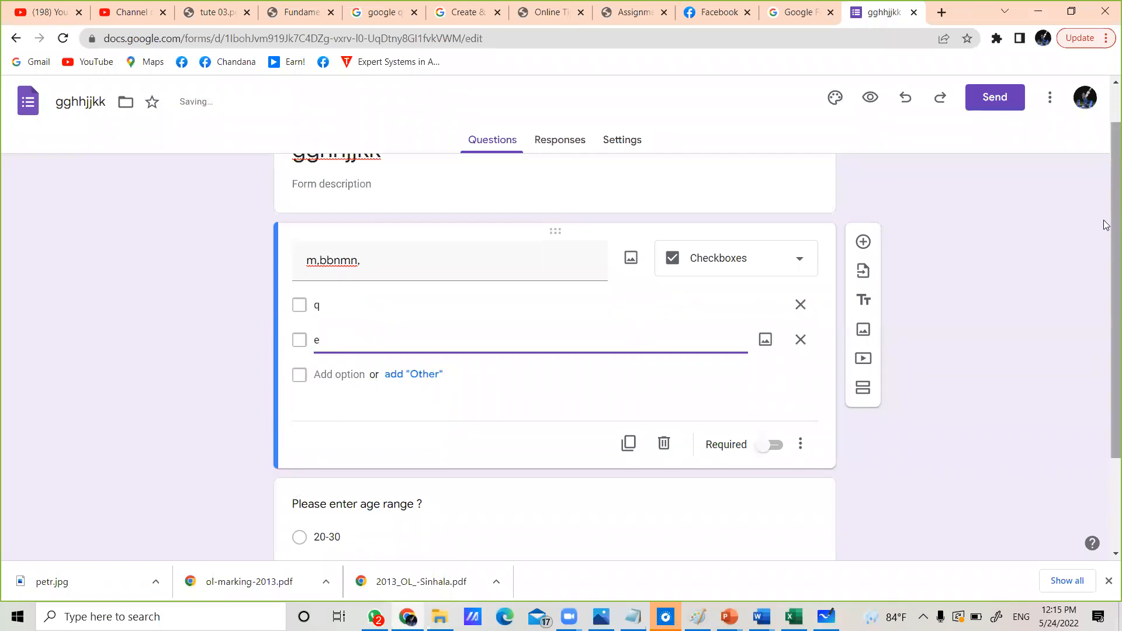
Compare the checkbox question's answer options with those of the multiple-choice age range question.
left_click_drag(1106, 242, 1106, 271)
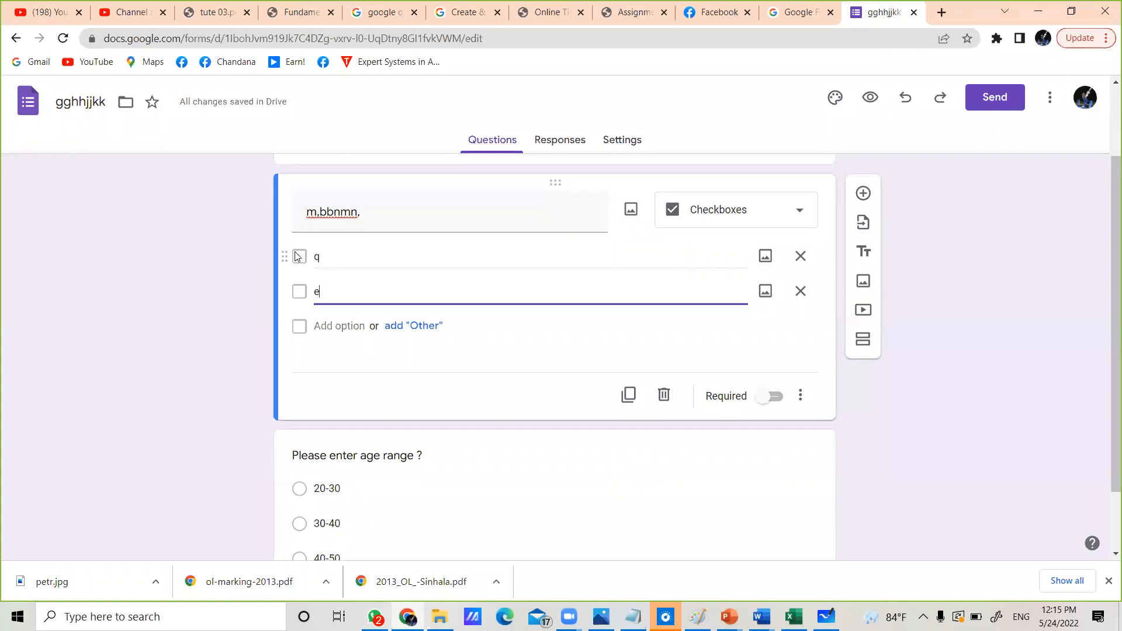
scroll(1106, 335, "down", 2)
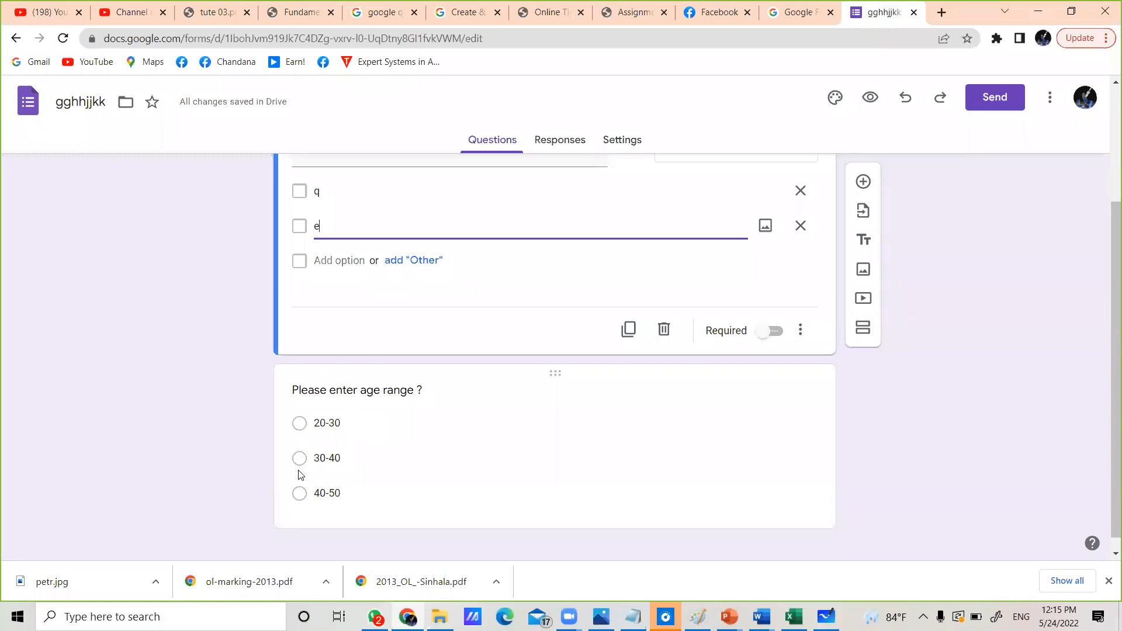
left_click_drag(1105, 328, 1106, 297)
left_click(300, 243)
left_click(1067, 396)
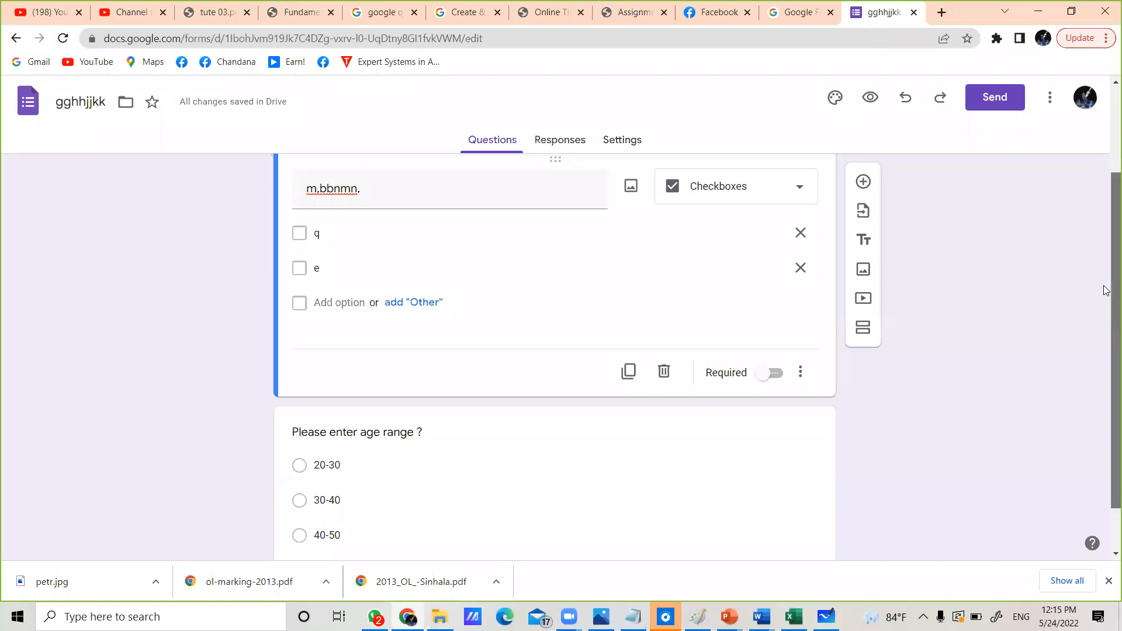
Copy a shortened URL for sharing the gghhjjkk form by link.
scroll(1106, 296, "down", 2)
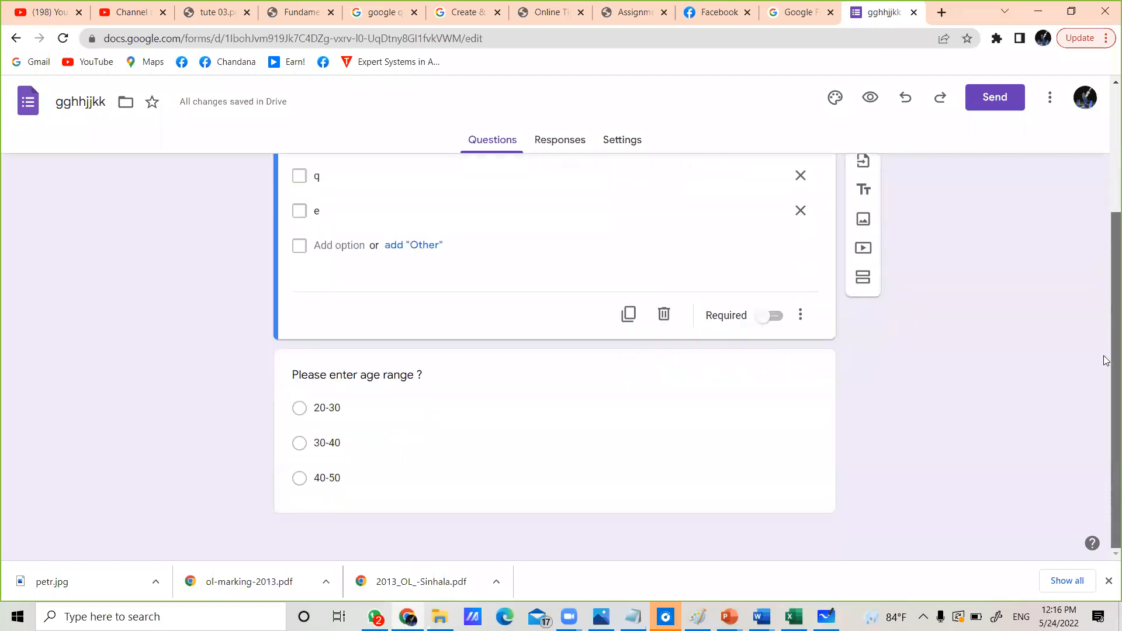
scroll(1106, 362, "up", 3)
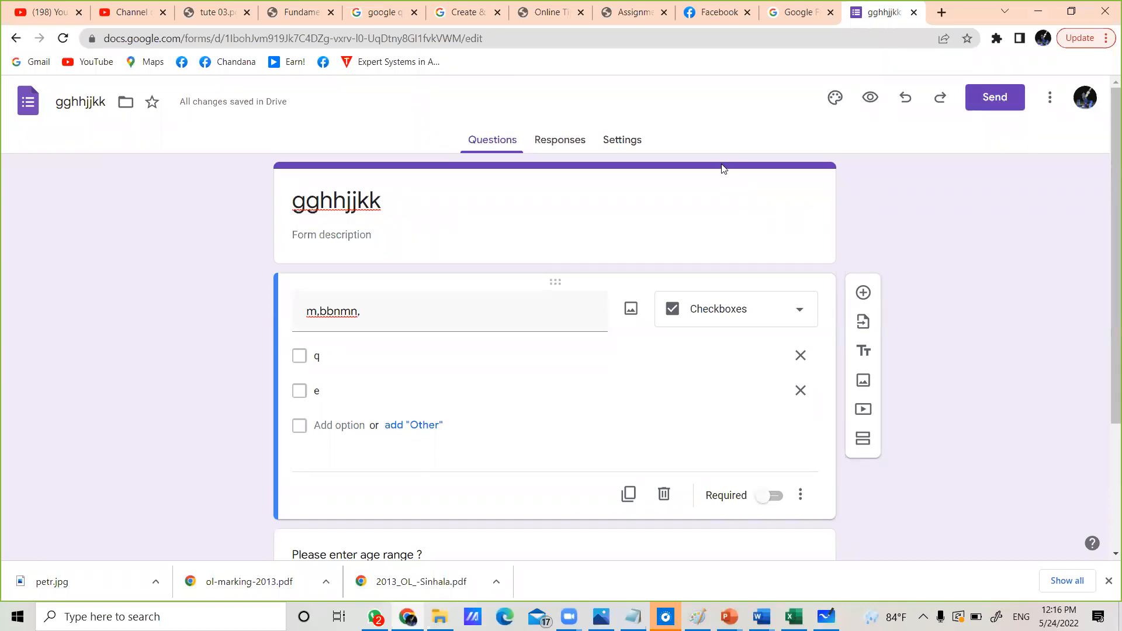
left_click(1004, 97)
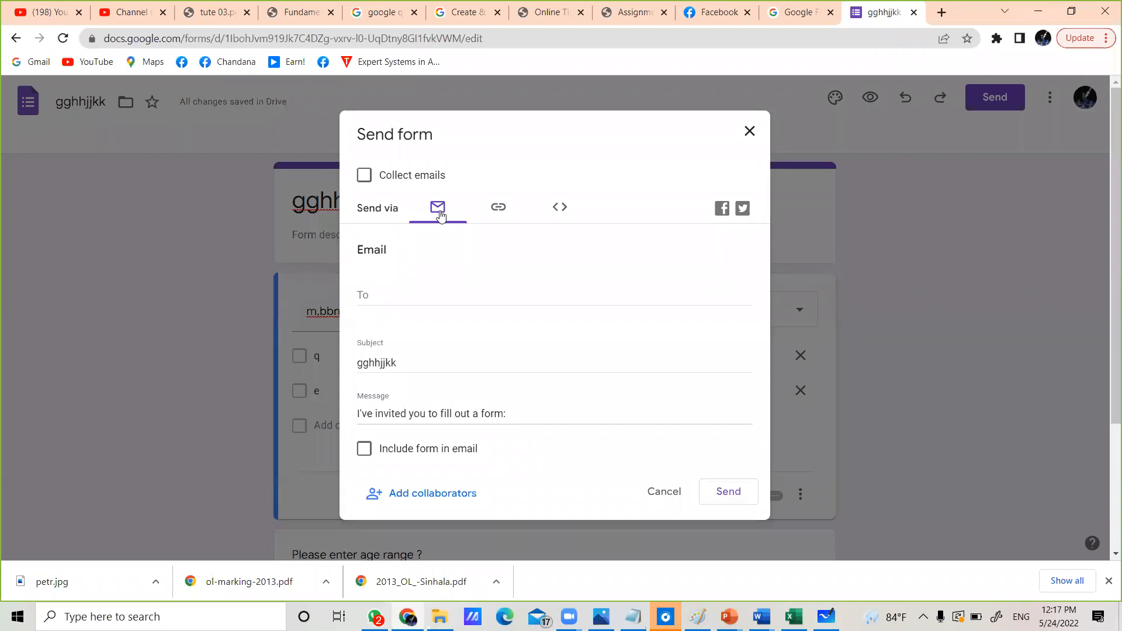
left_click(501, 216)
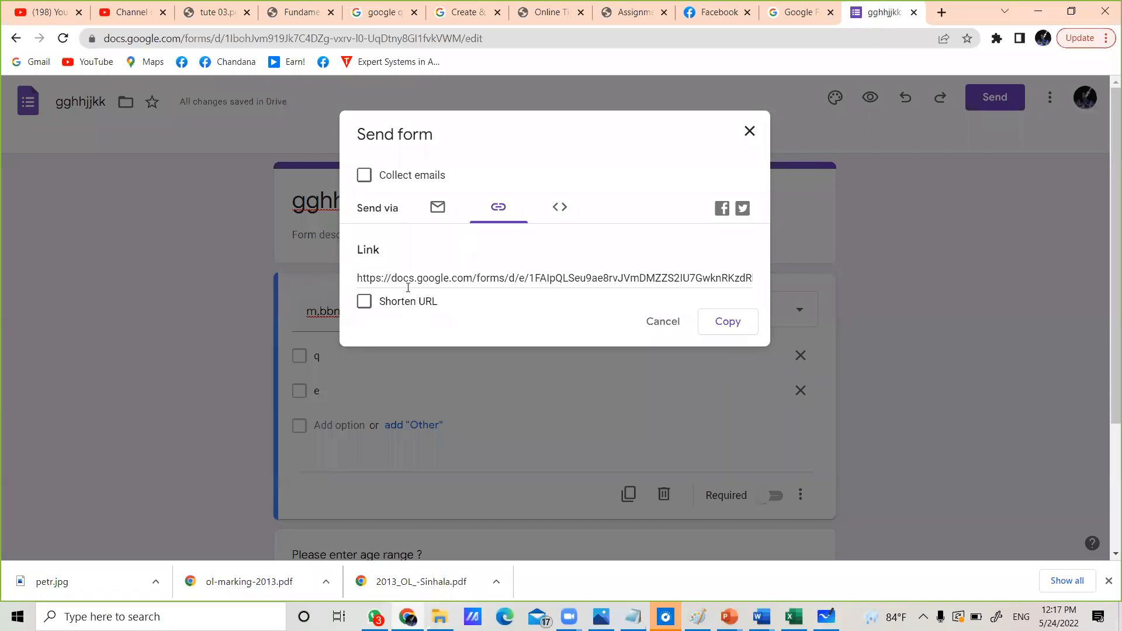
left_click(364, 304)
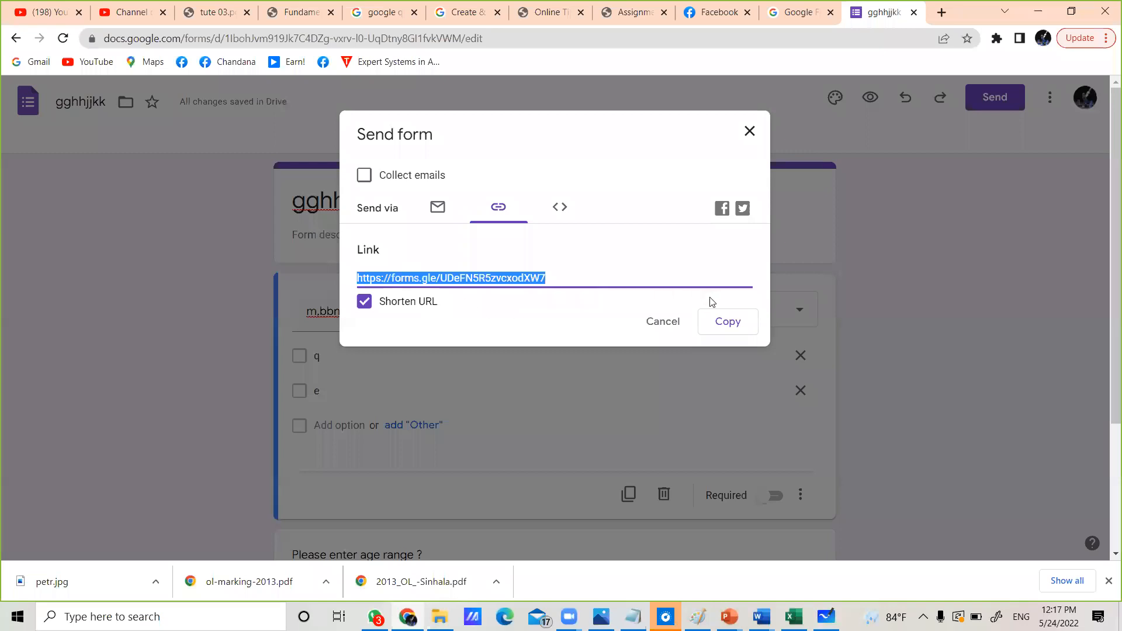
left_click(728, 322)
Open the copied form link in a new browser tab.
left_click(942, 13)
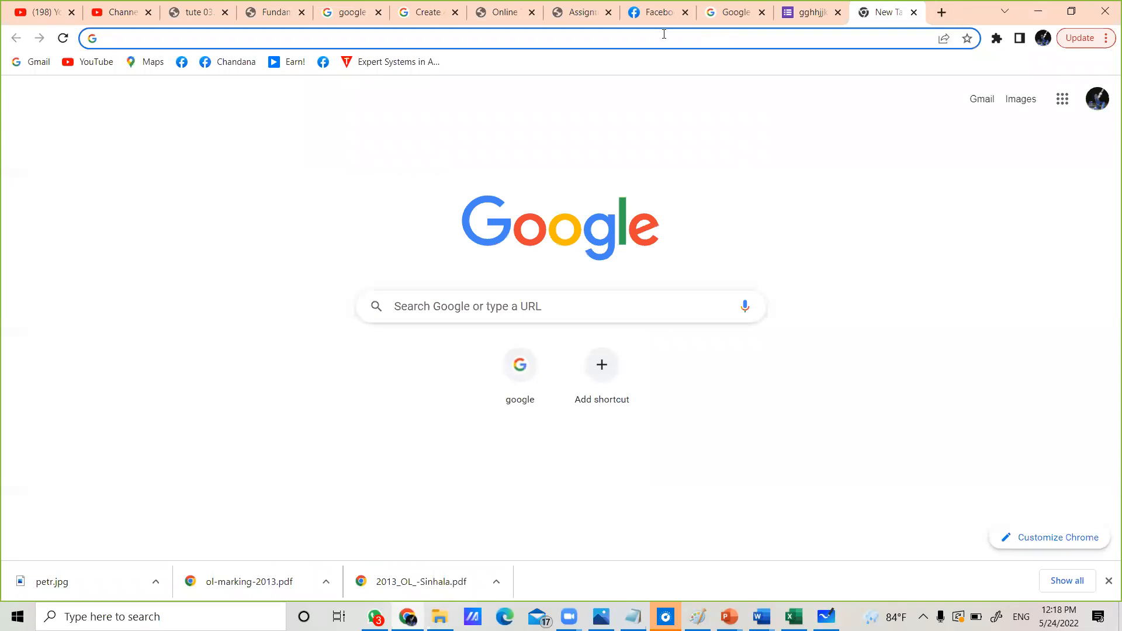
key("ctrl+v")
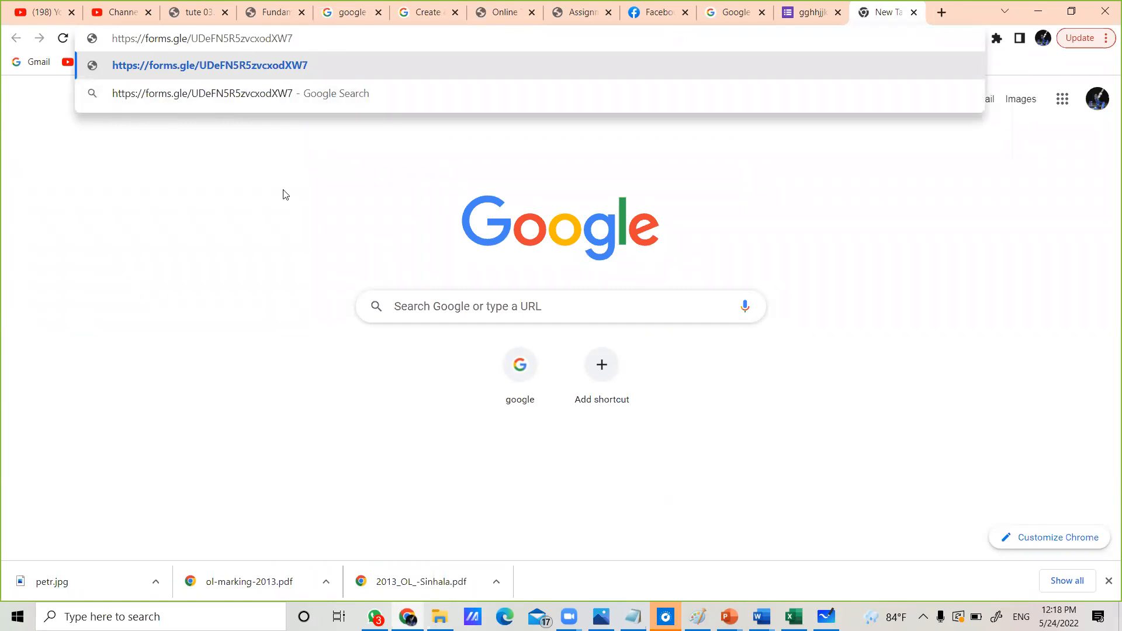
key("Return")
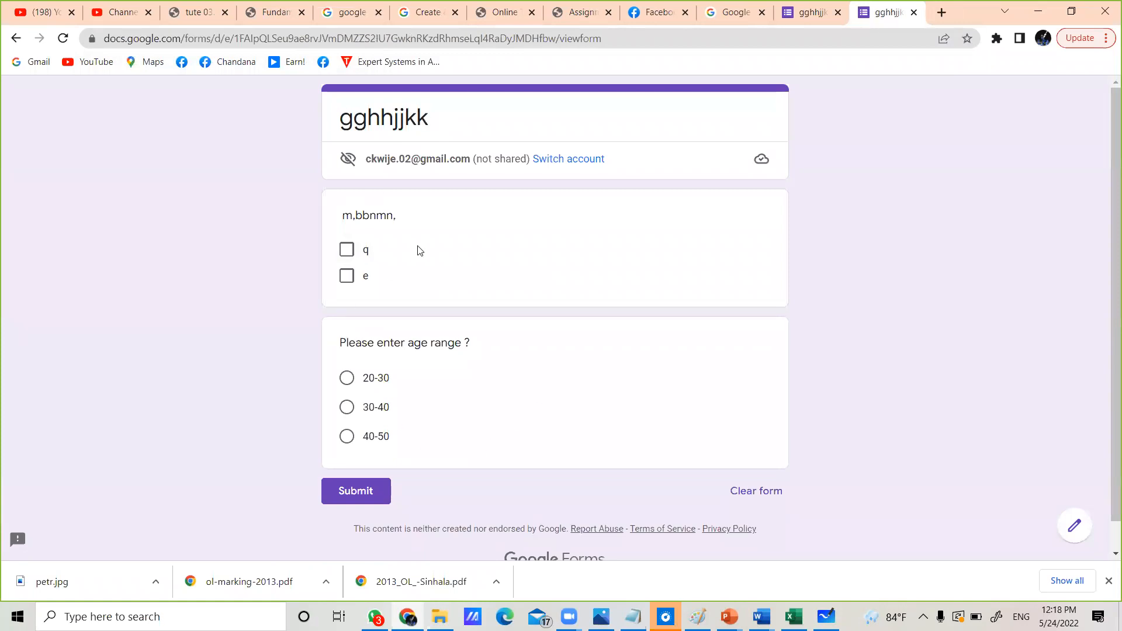
Tick both q and e in the checkbox question and try each age range in turn, ending with 40-50 selected.
left_click(351, 258)
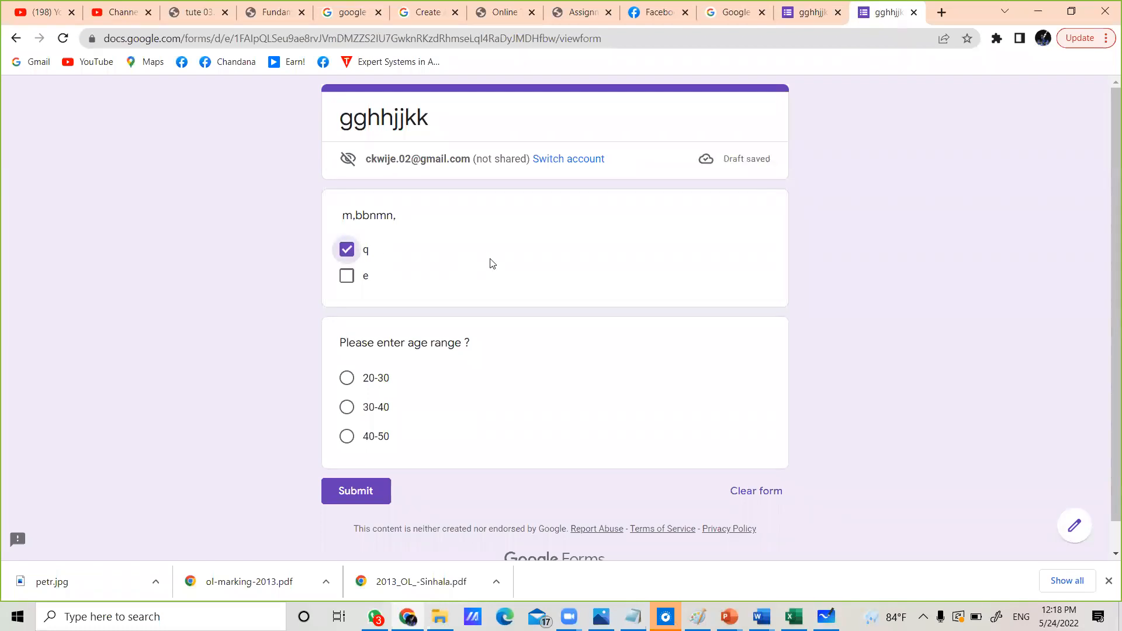
left_click(351, 281)
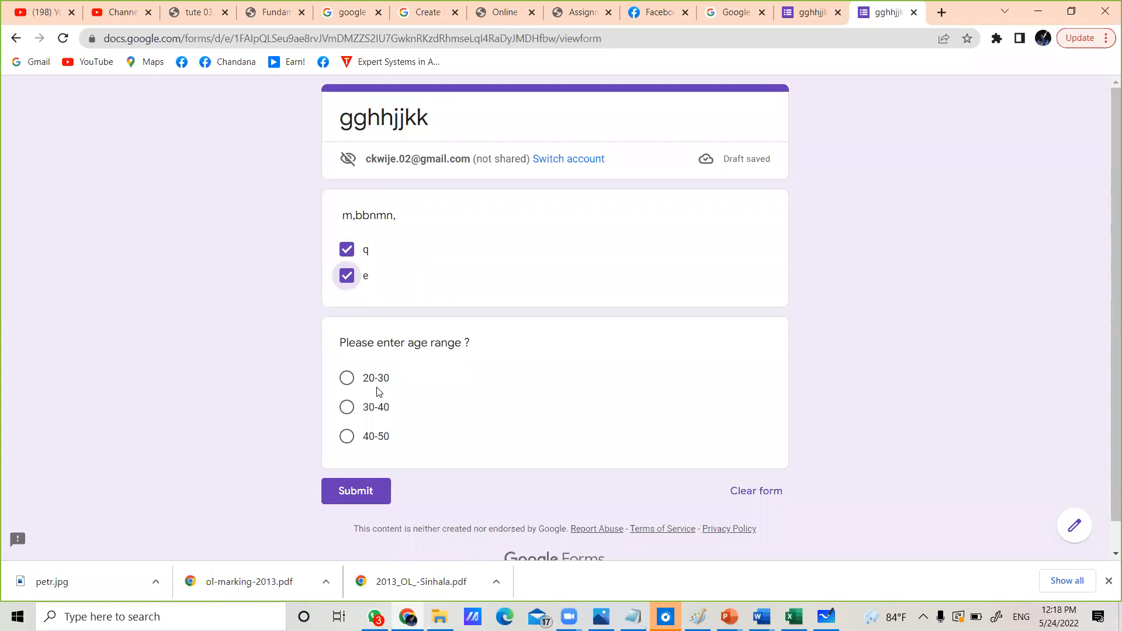
left_click(348, 408)
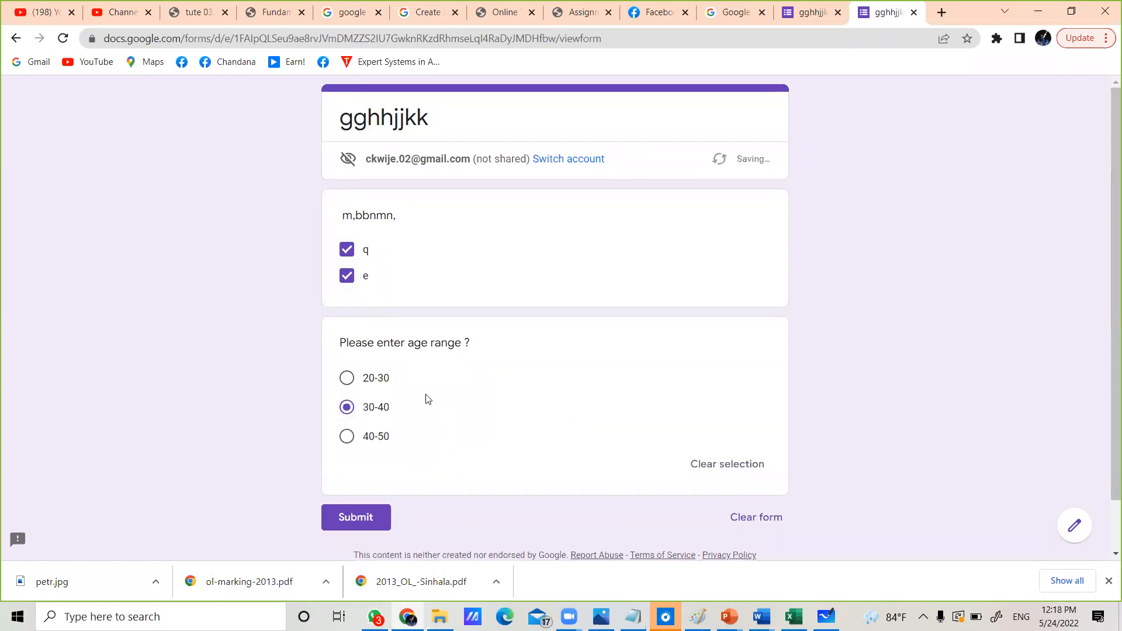
left_click(347, 380)
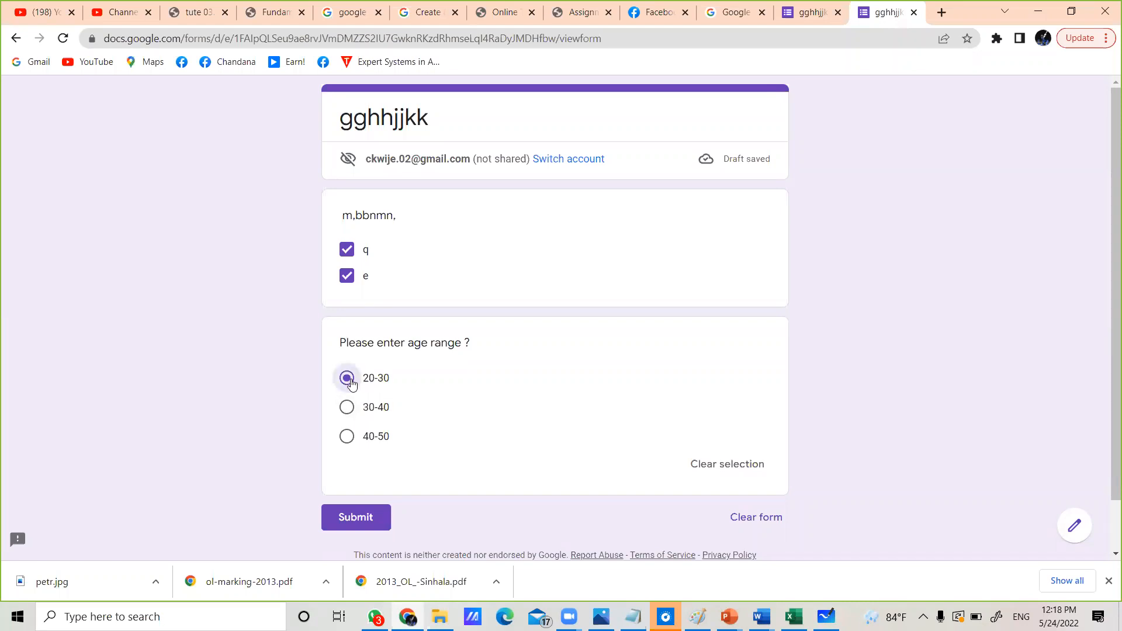
left_click(347, 410)
left_click(346, 440)
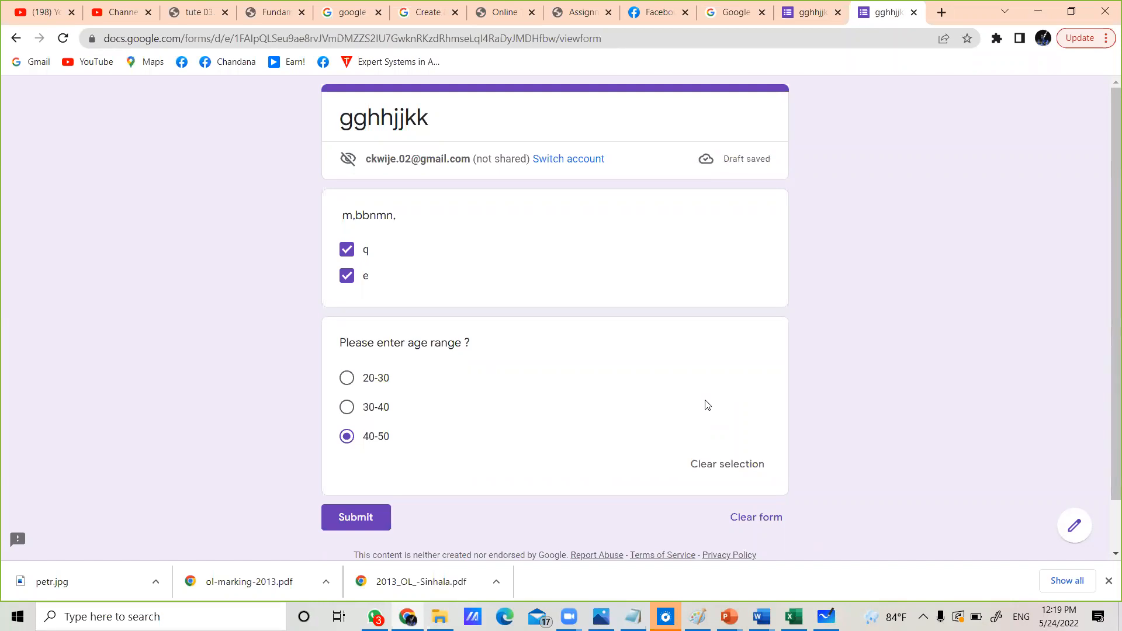
Dismiss the form's sending options and close both the form editor and the response form.
left_click(813, 12)
left_click(747, 132)
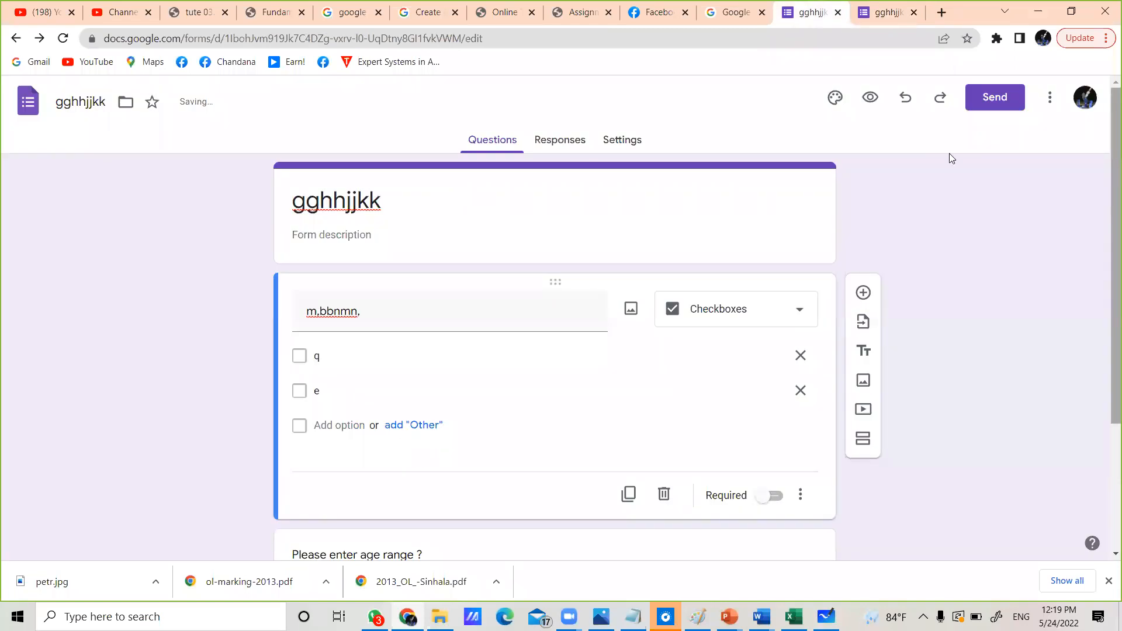
left_click(839, 13)
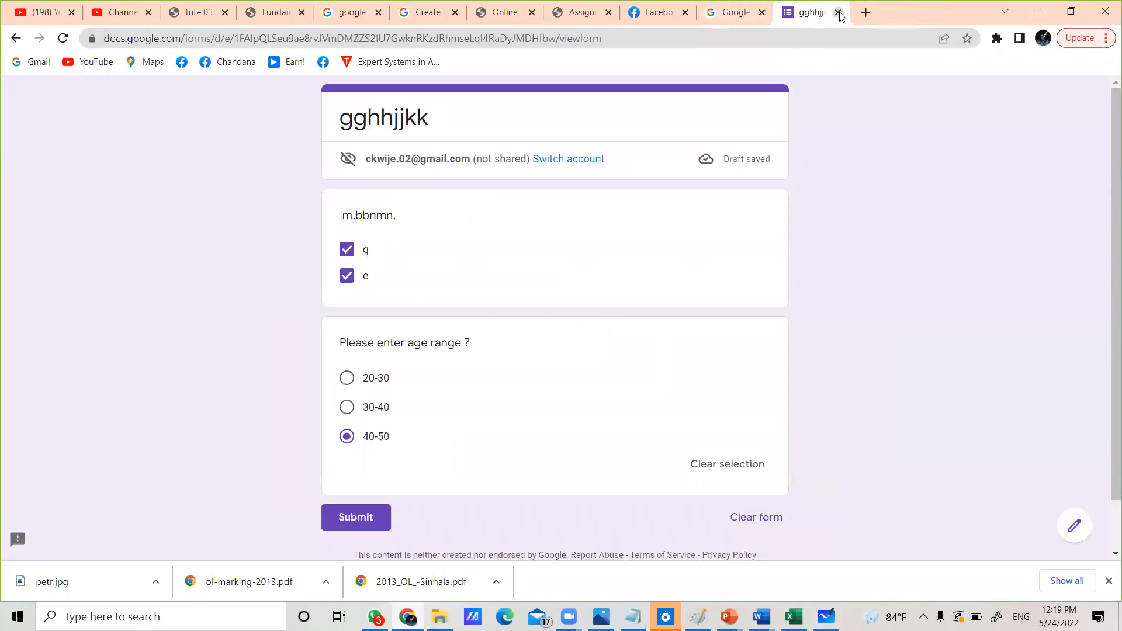
left_click(838, 13)
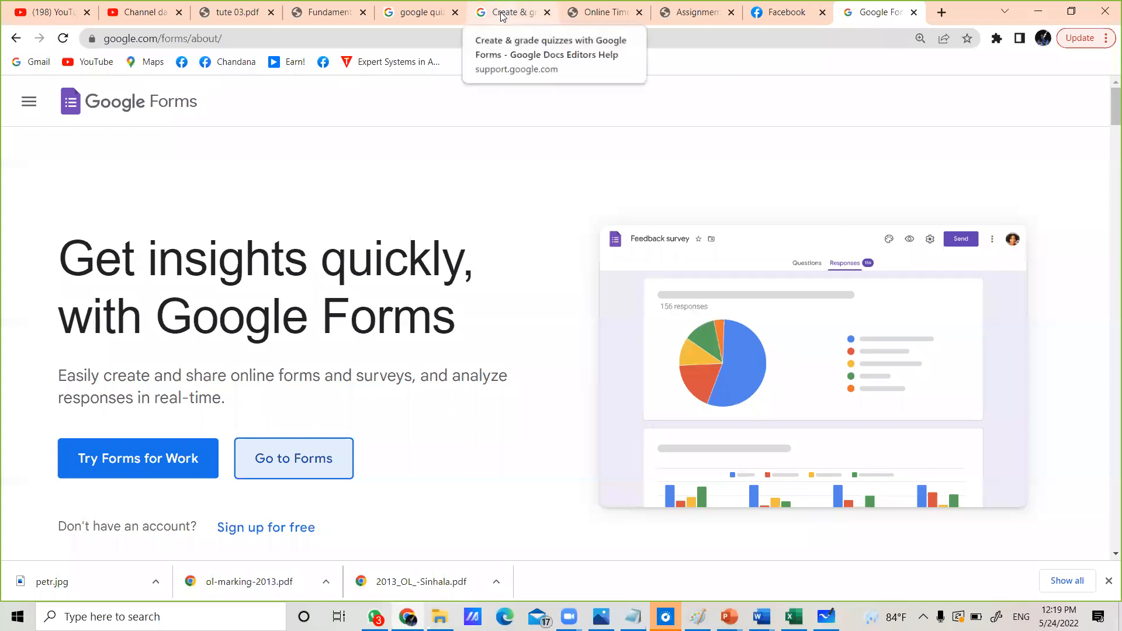
left_click(636, 38)
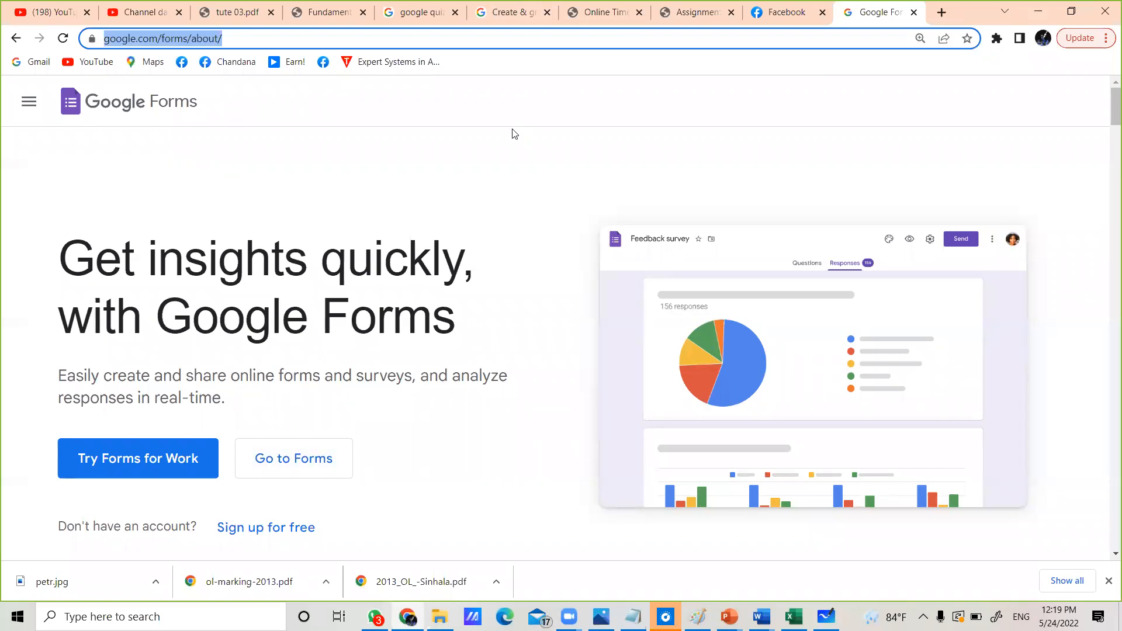
type("www.google.com")
key("Return")
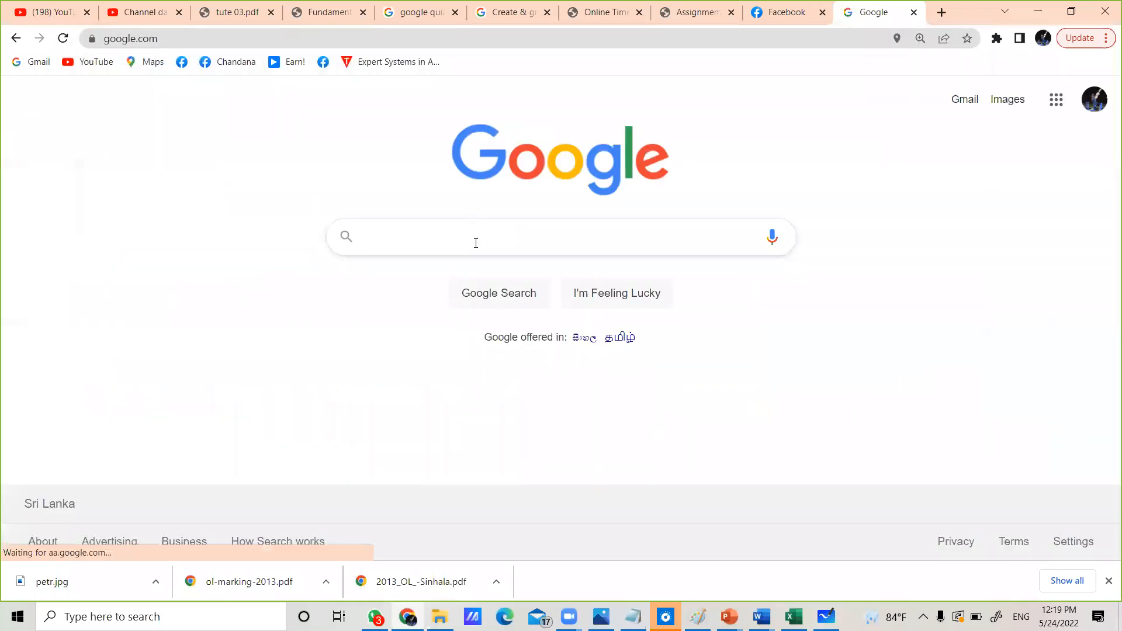
left_click(471, 238)
type("g")
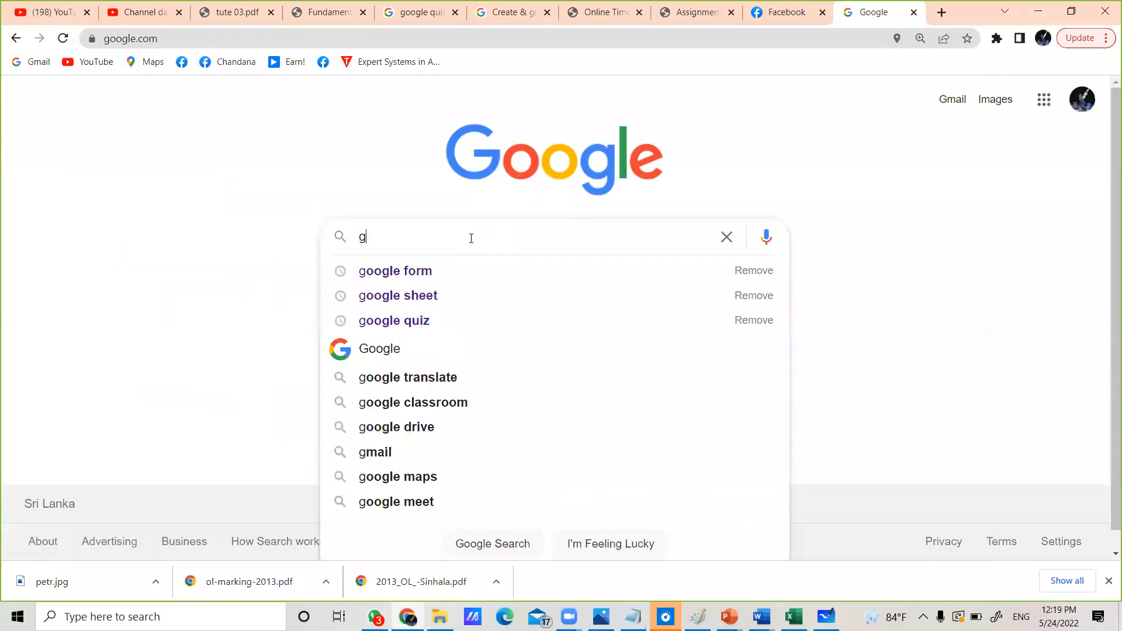
type("oo")
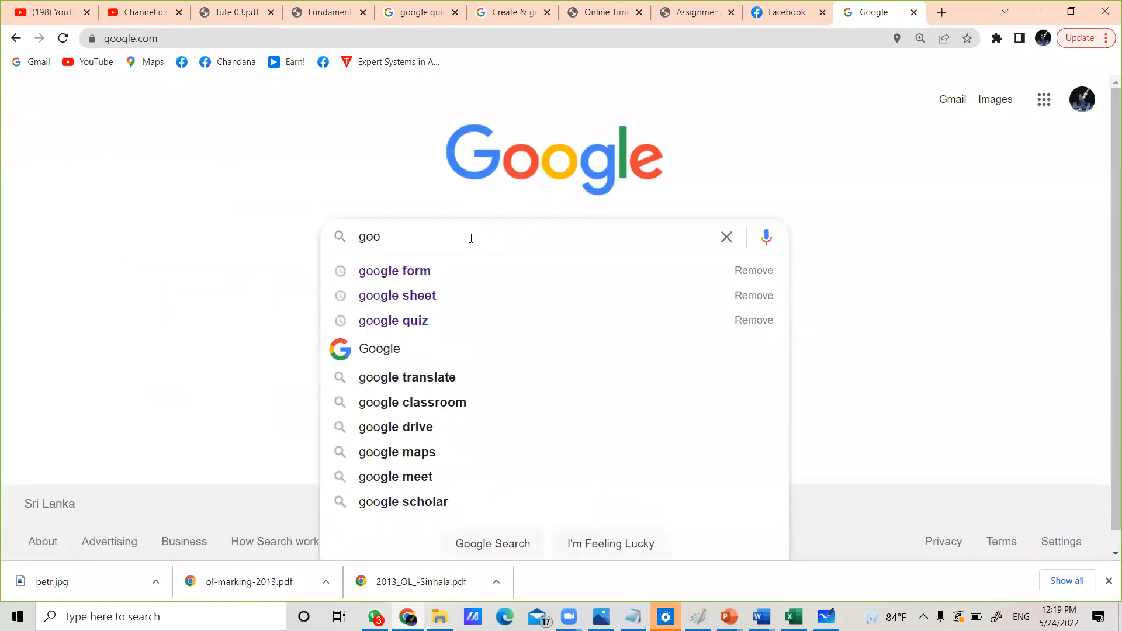
left_click(431, 273)
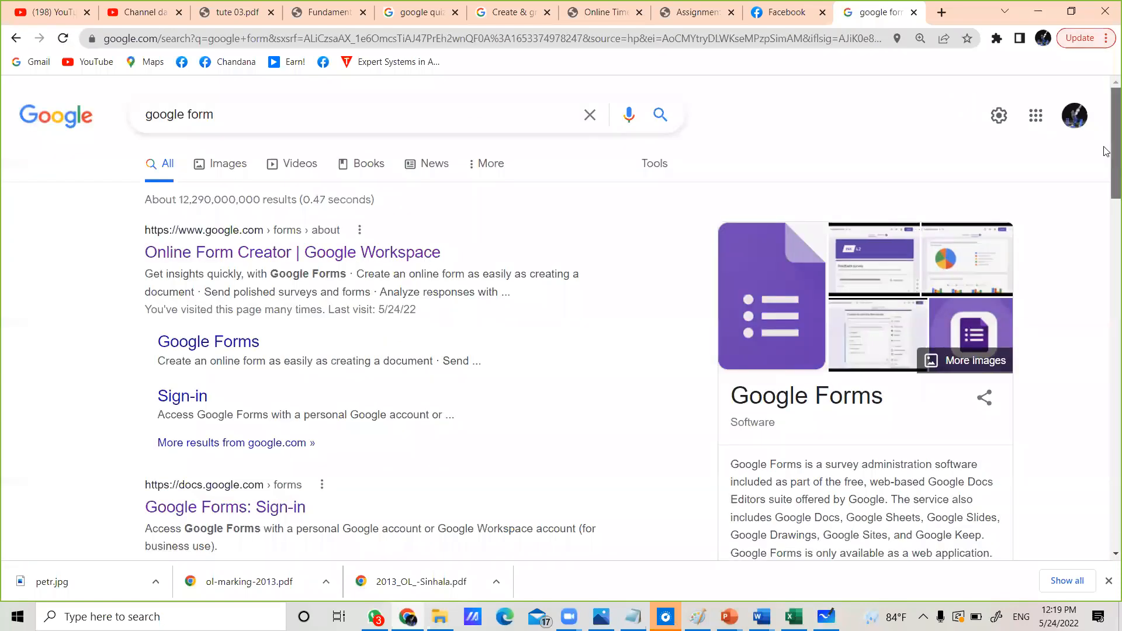
Go to Google Forms through the Online Form Creator search result and create a blank form.
scroll(1107, 151, "down", 1)
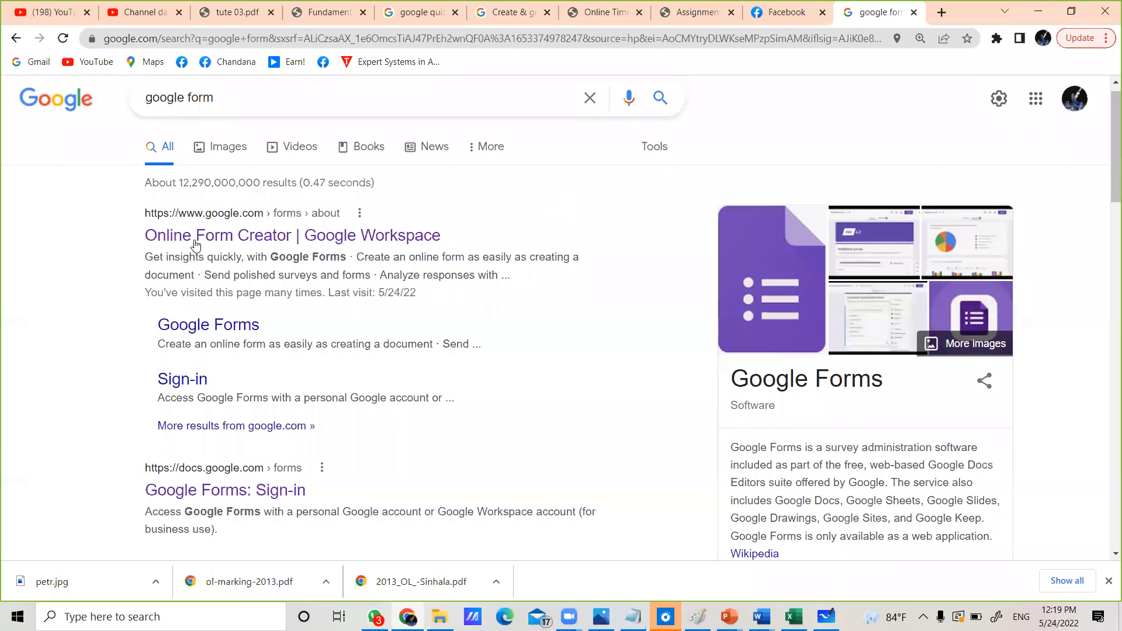
left_click(269, 237)
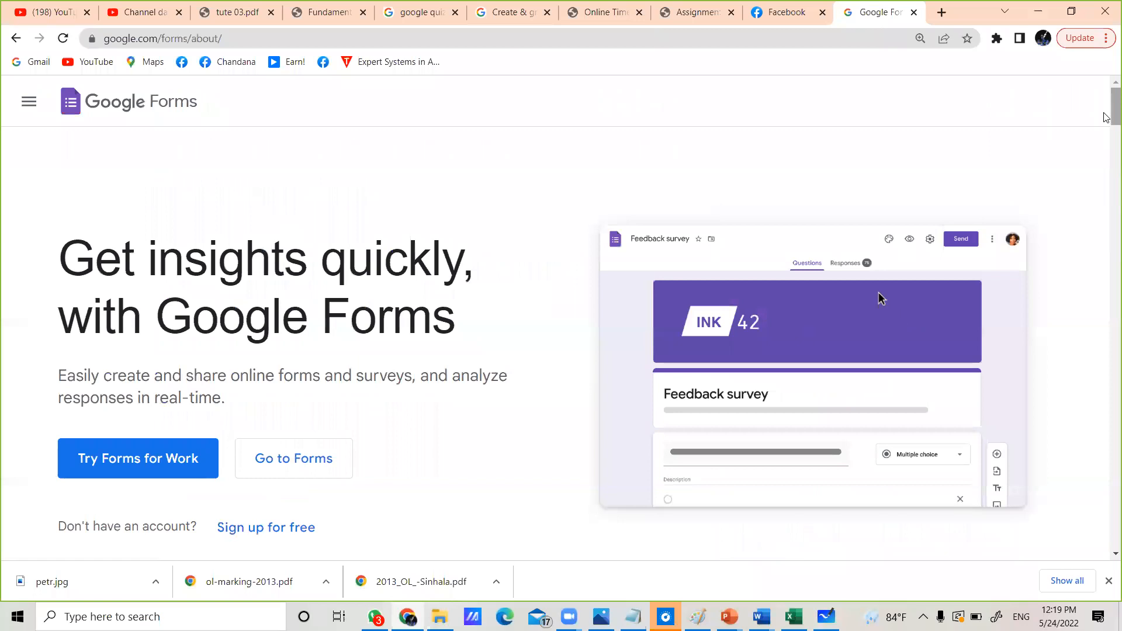
scroll(1106, 117, "down", 1)
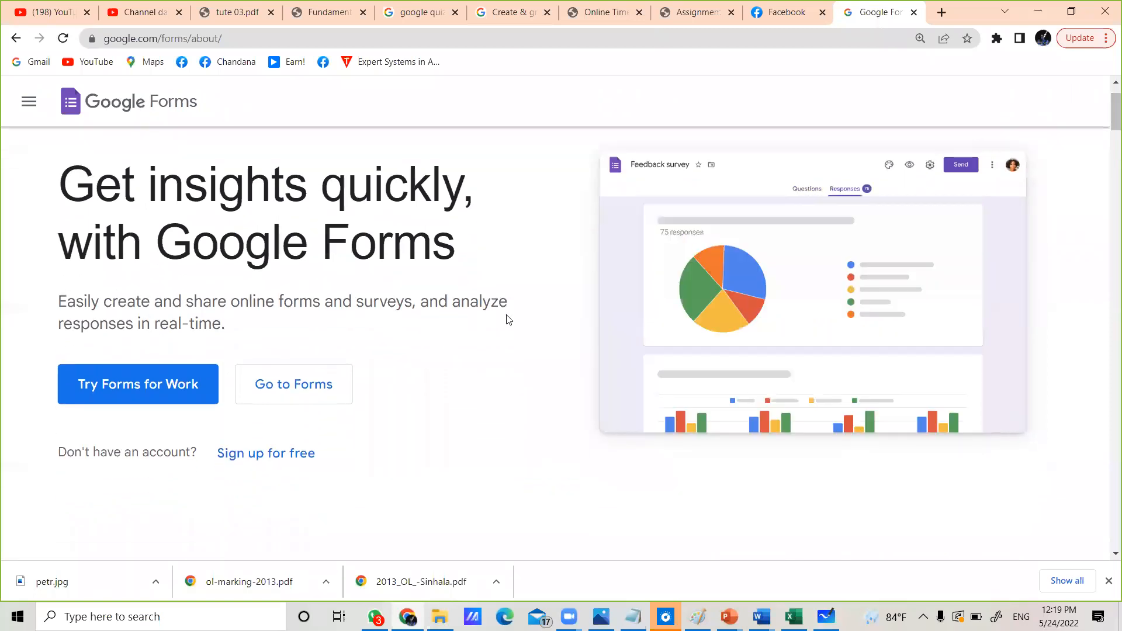
left_click(304, 390)
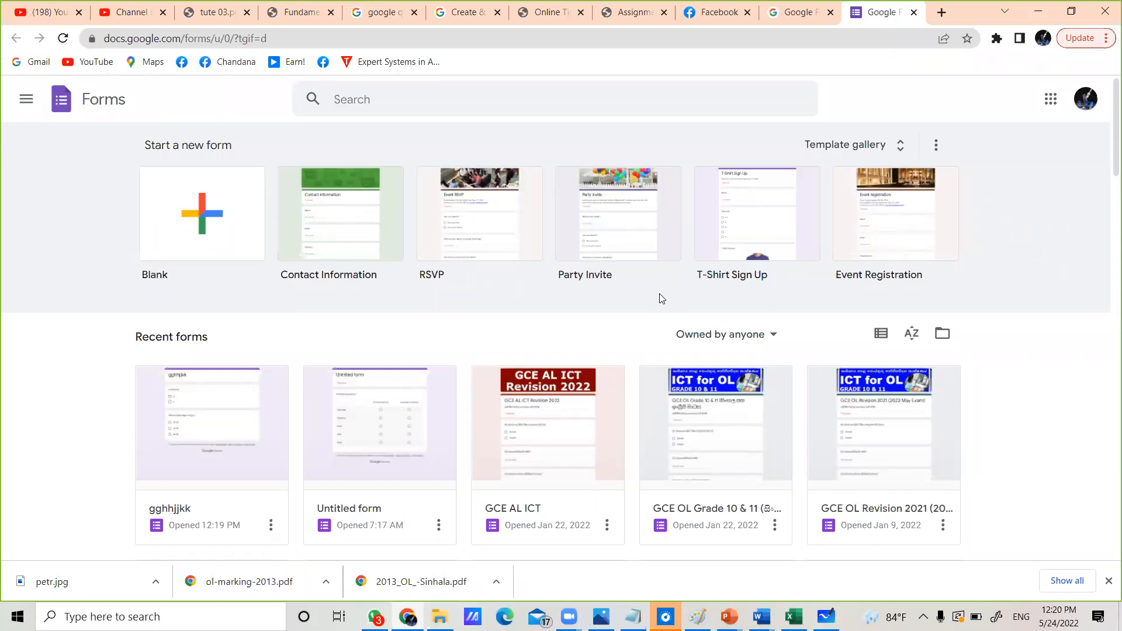
left_click(186, 228)
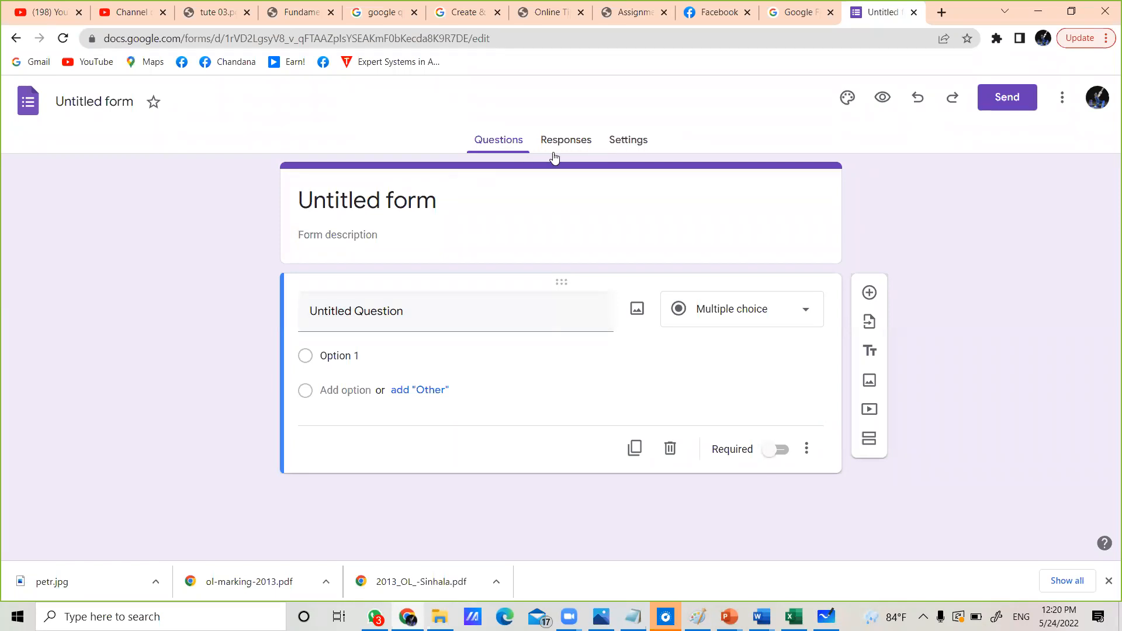
Make the new untitled form a quiz in its settings.
left_click(629, 143)
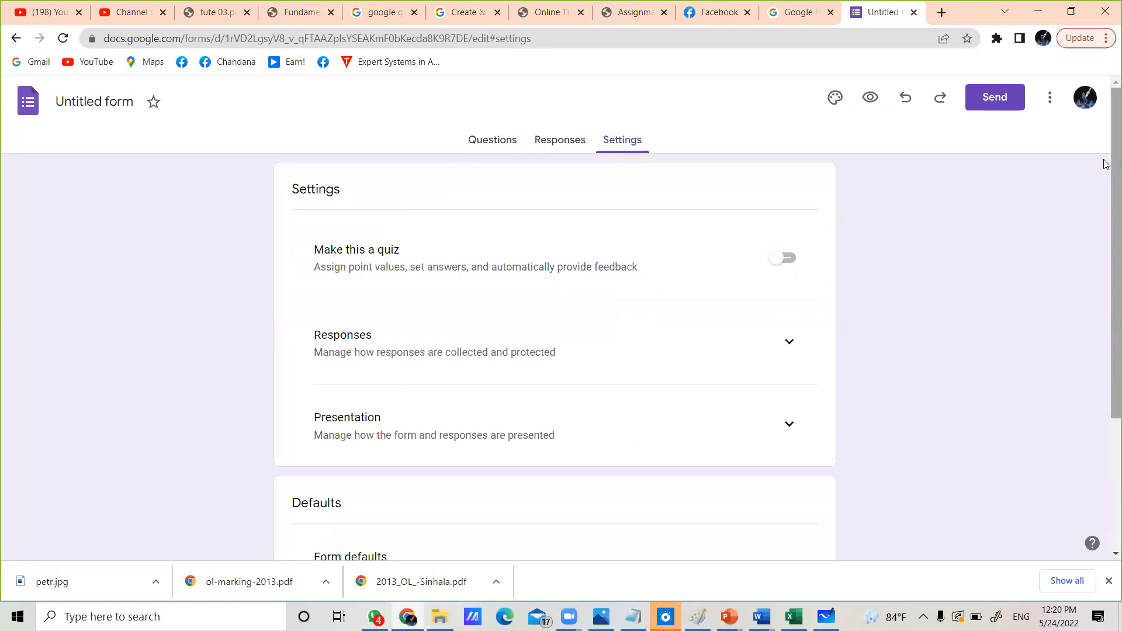
scroll(1106, 288, "down", 3)
scroll(1106, 287, "up", 3)
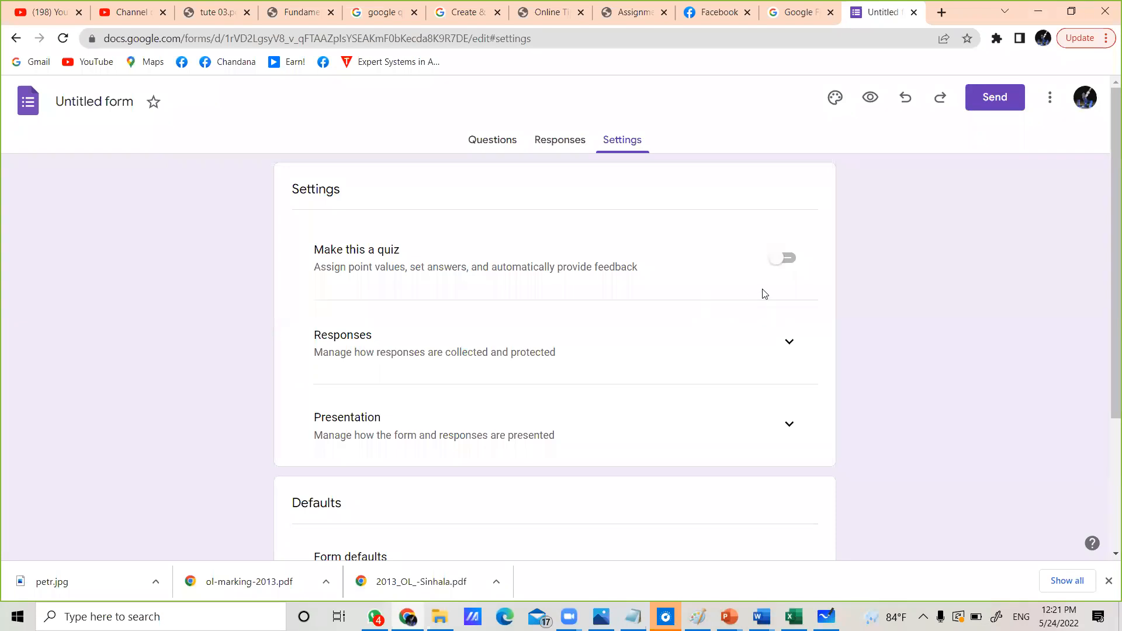
left_click(786, 260)
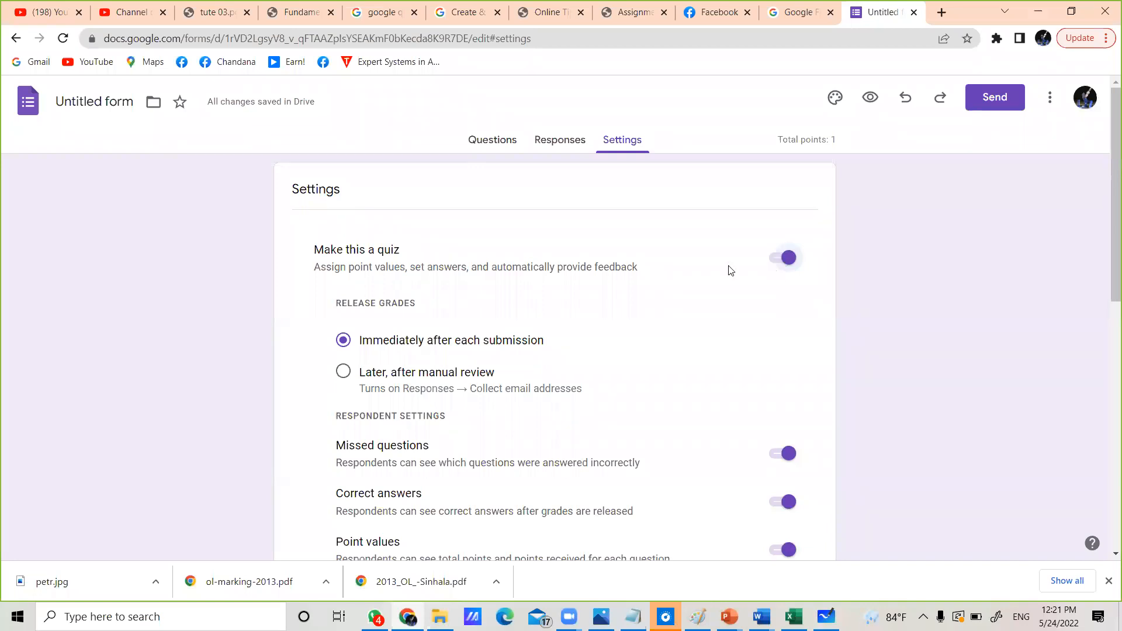
left_click(783, 262)
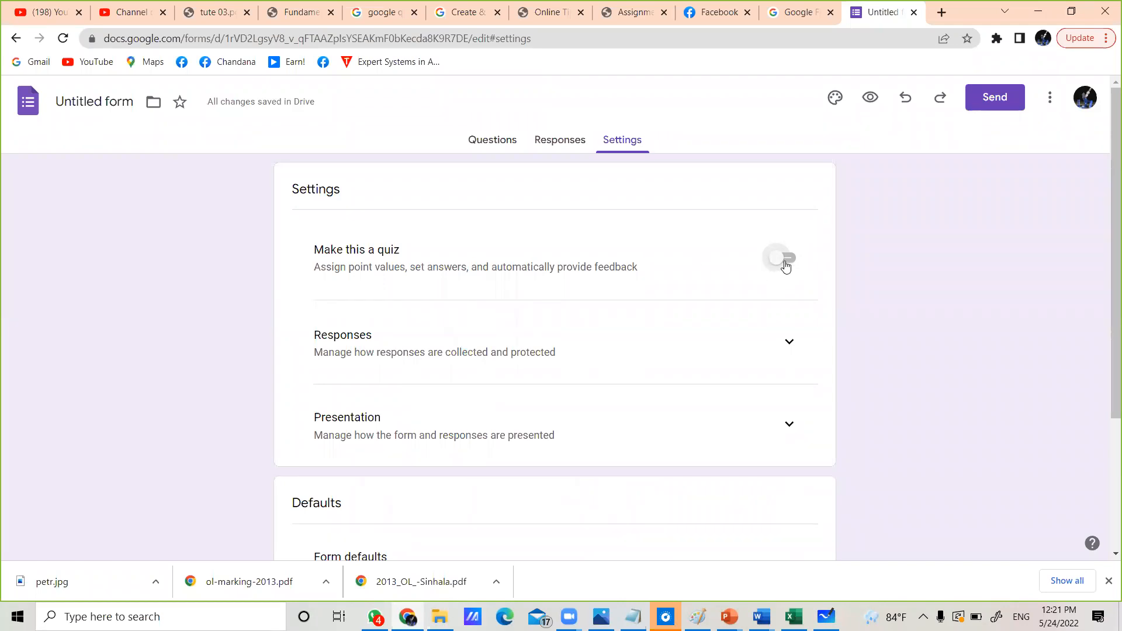
left_click(790, 265)
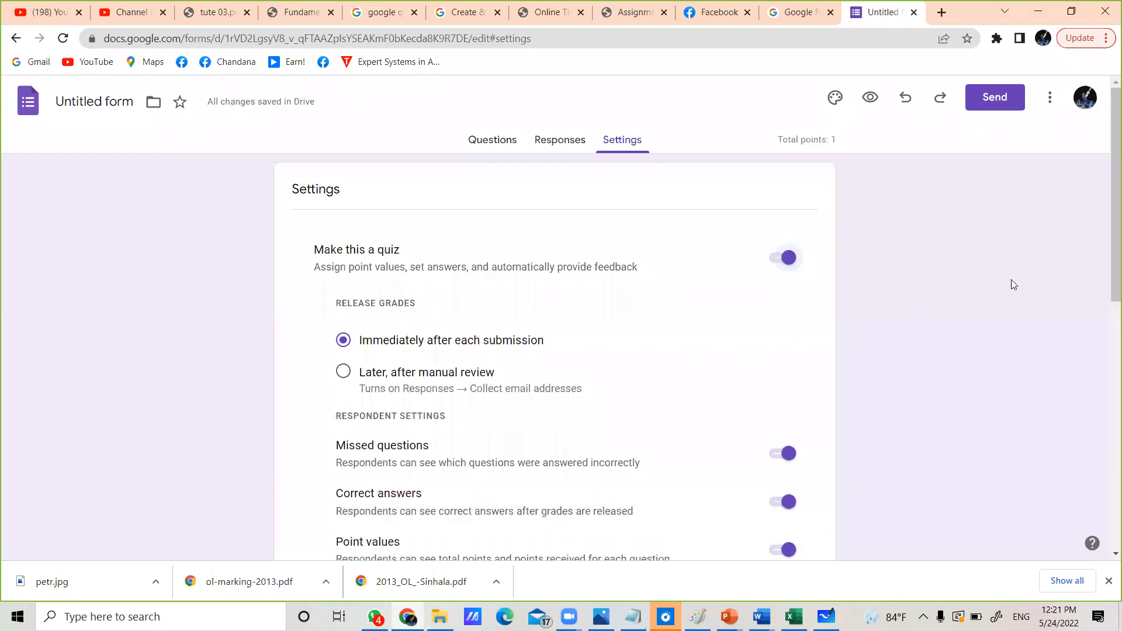
Set the quiz's default question point value to 2 points and look over the remaining form settings.
scroll(1104, 257, "down", 1)
scroll(1105, 262, "down", 1)
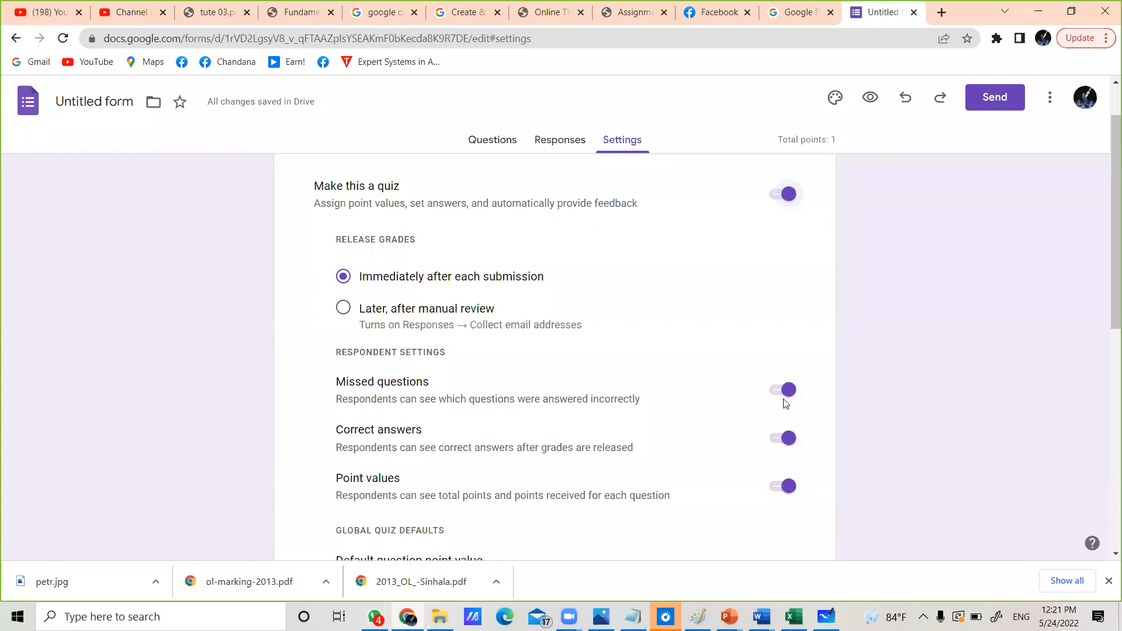
left_click_drag(1107, 296, 1107, 342)
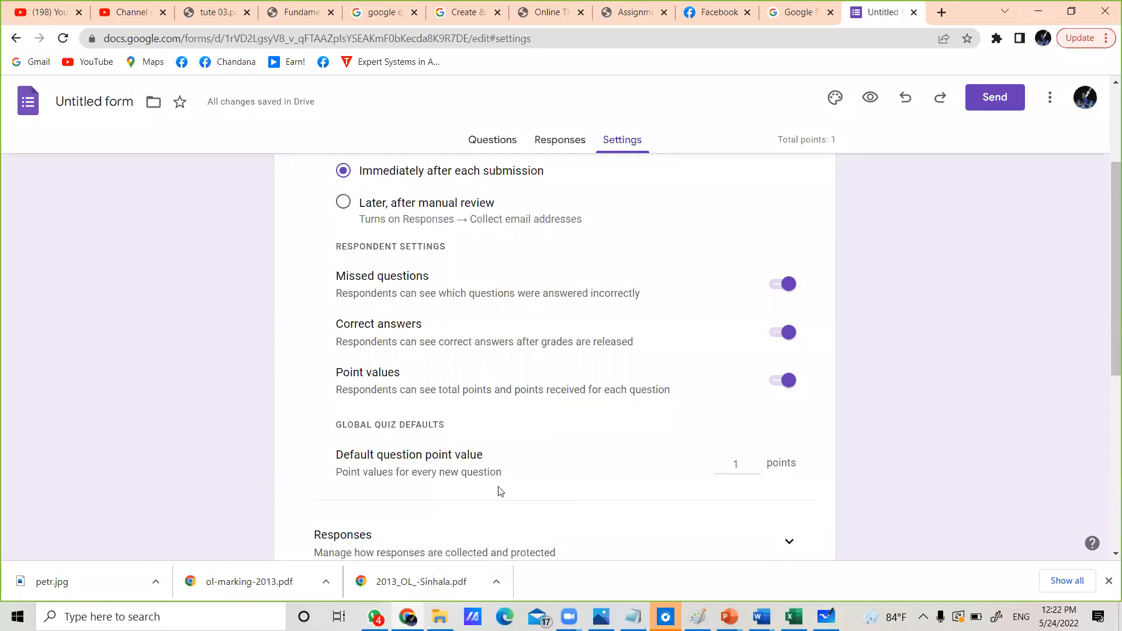
left_click(753, 461)
left_click_drag(1109, 295, 1106, 451)
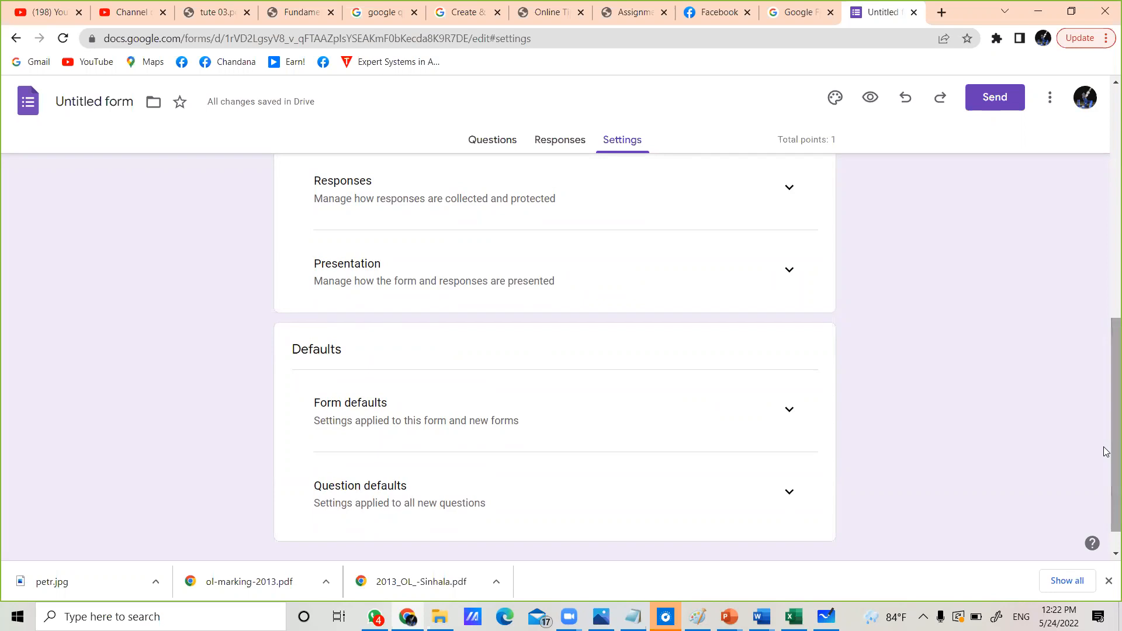
left_click_drag(1105, 455, 1106, 417)
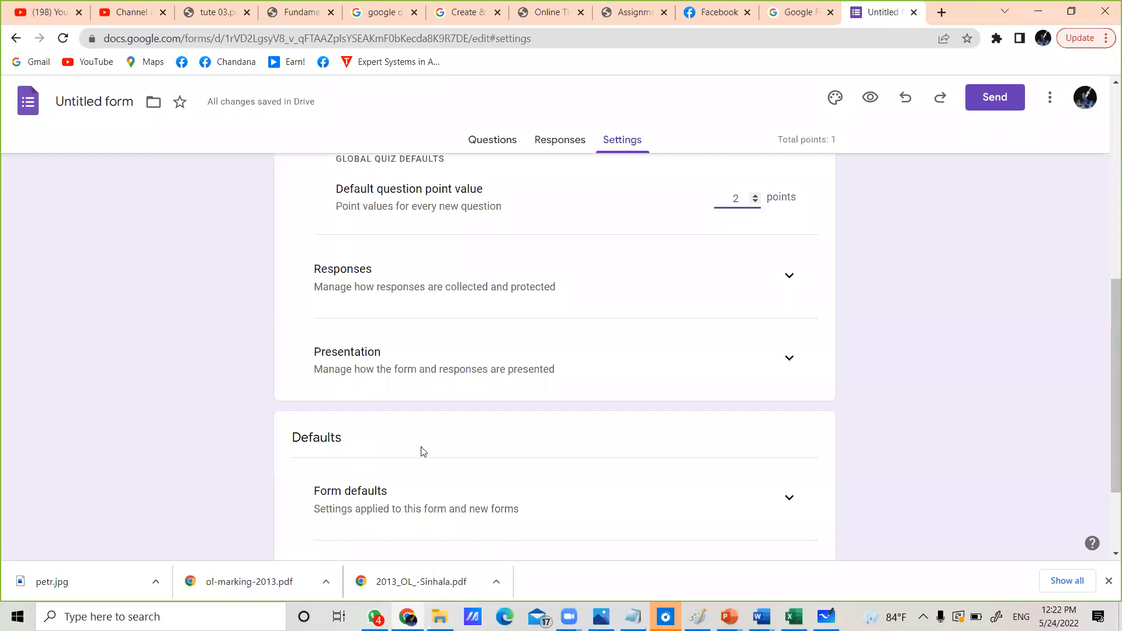
Return to the form's questions and look at the untitled question's answer key and image insertion options.
left_click_drag(1106, 431, 1107, 244)
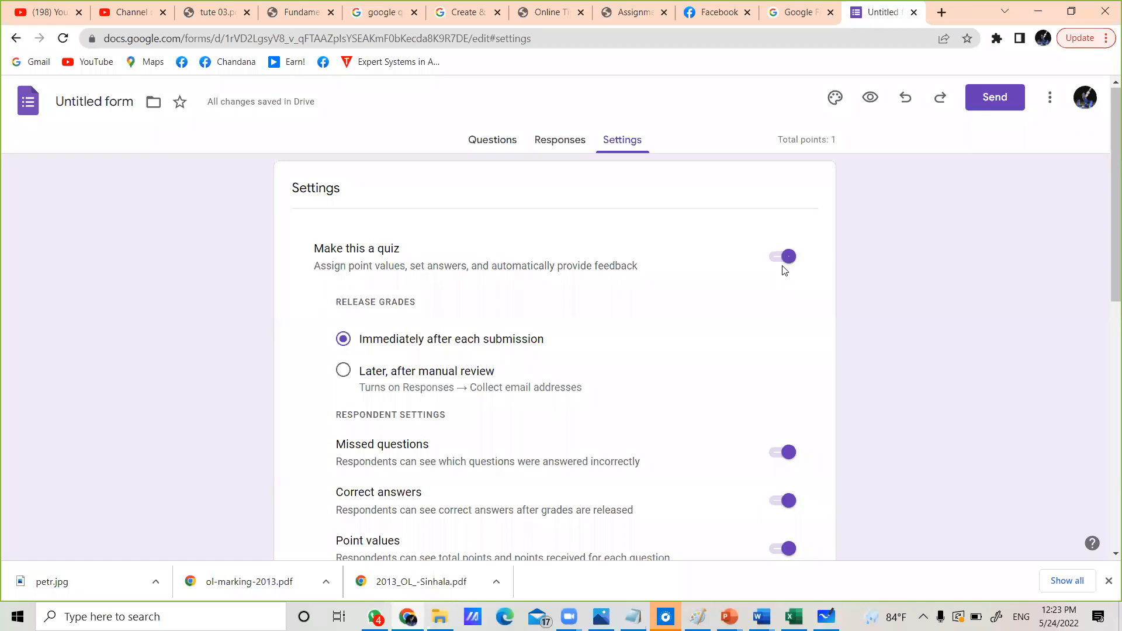
left_click(490, 147)
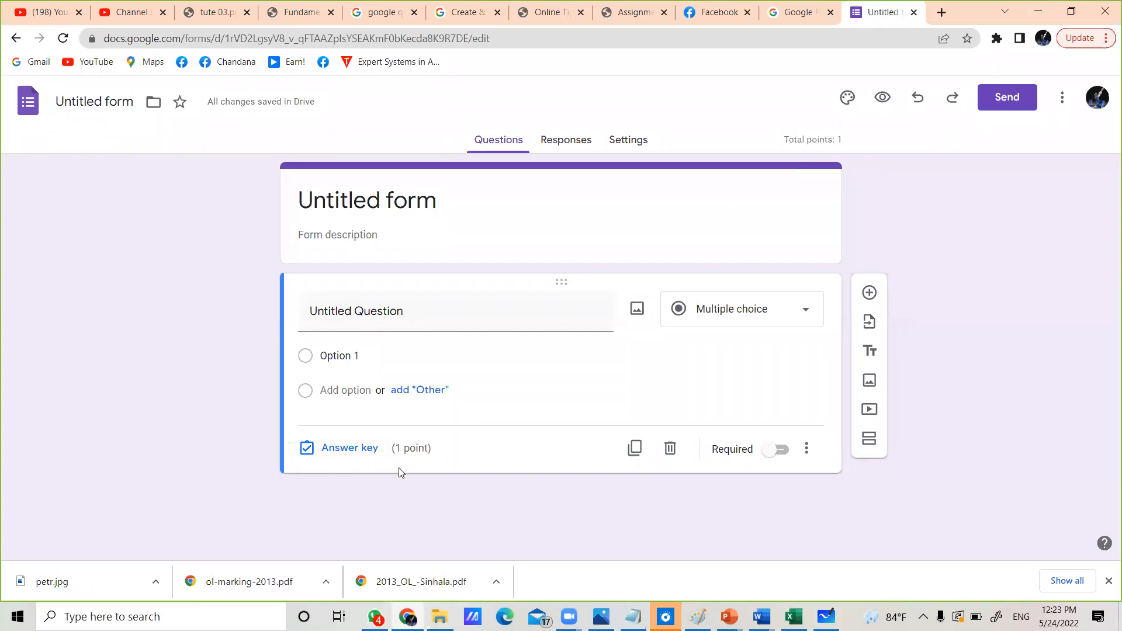
left_click(308, 449)
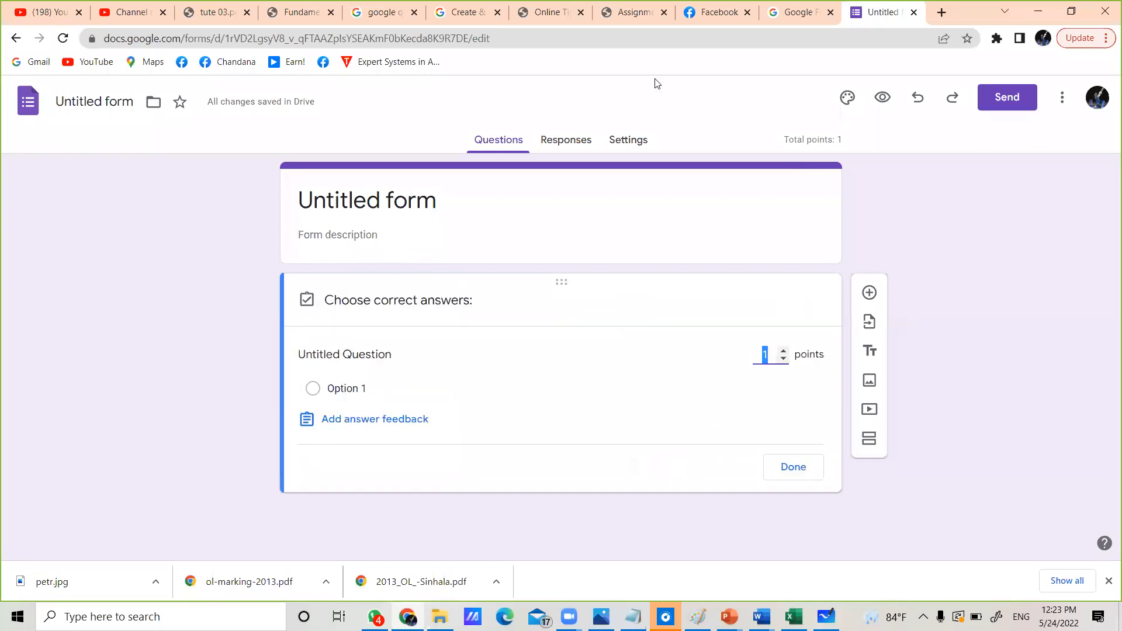
left_click(506, 148)
left_click(793, 468)
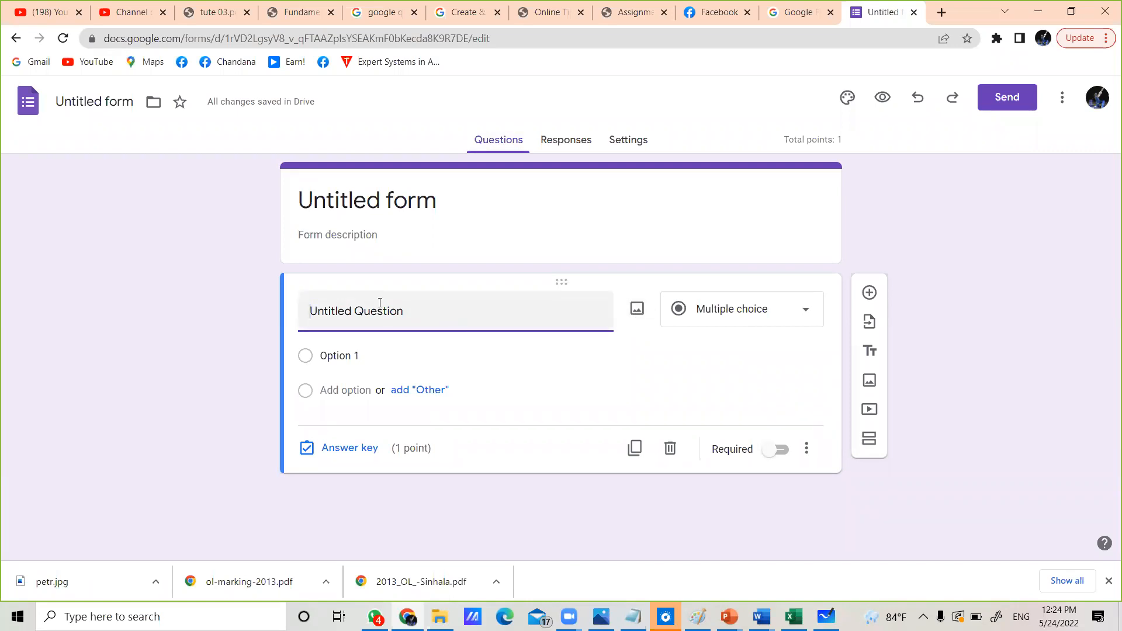
left_click(637, 308)
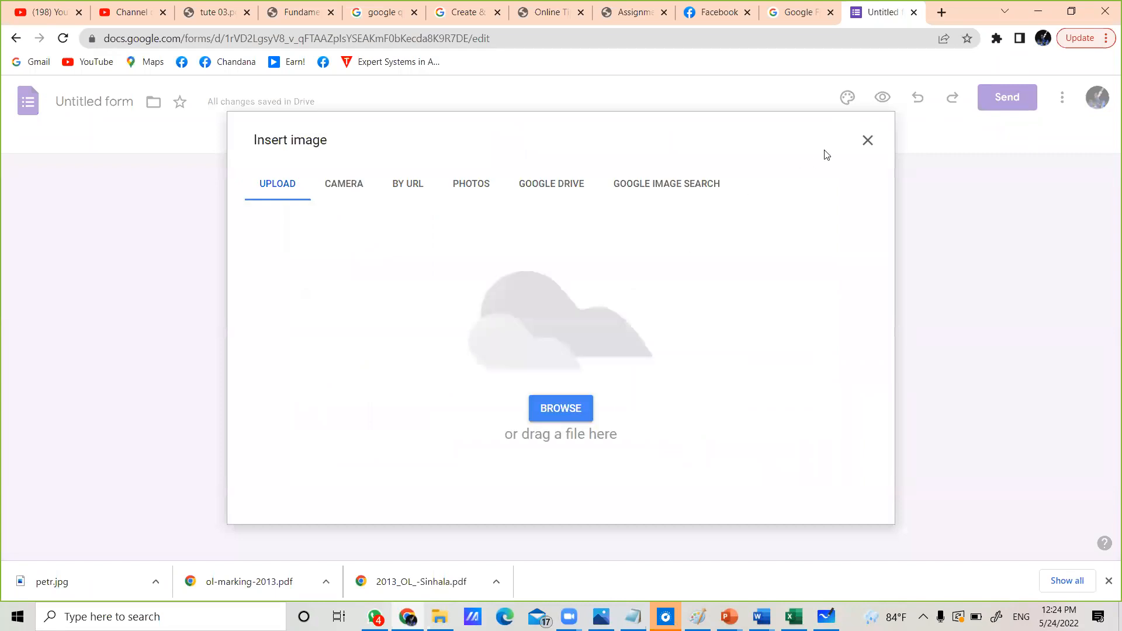
left_click(868, 141)
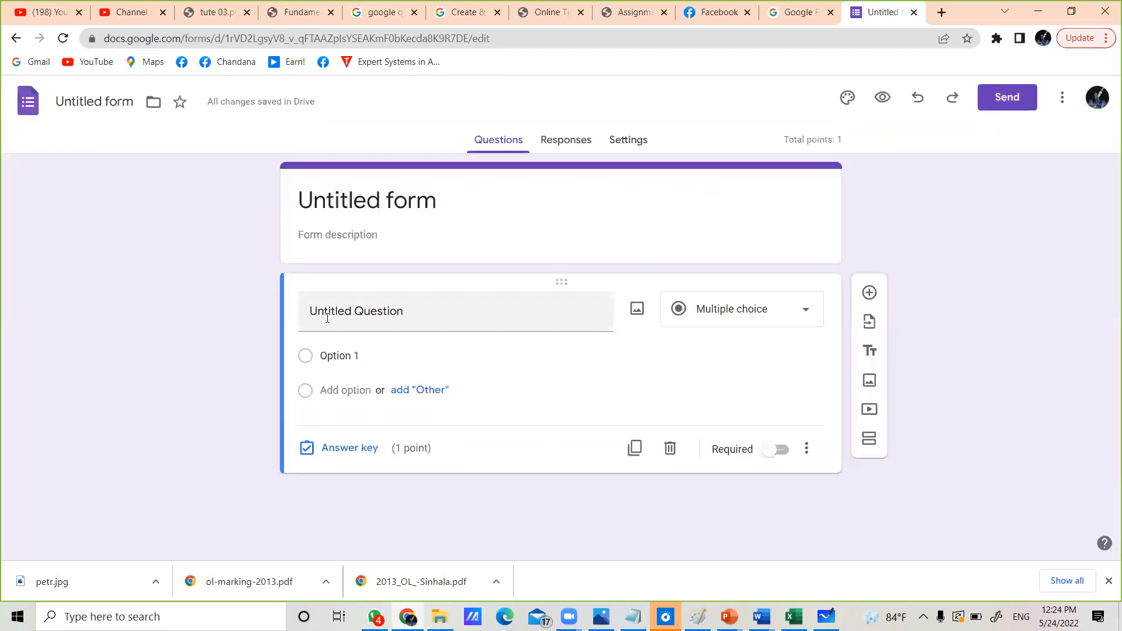
Replace the untitled multiple choice question's text with "What is the input device ?".
left_click(446, 315)
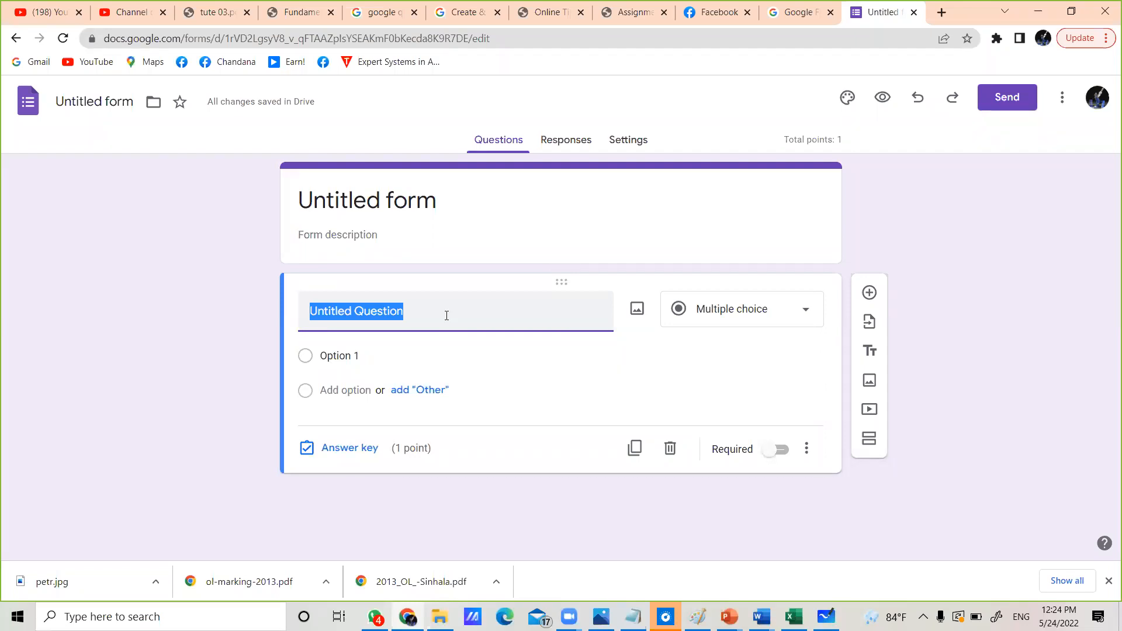
type("Wh")
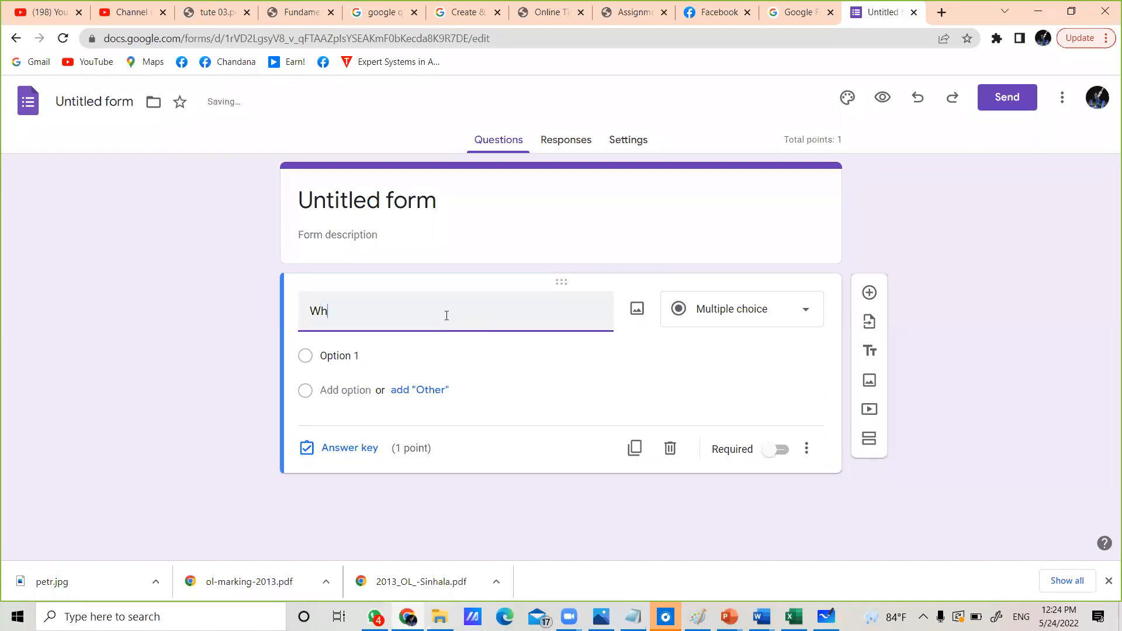
type("ta")
key("BackSpace")
type("at is the")
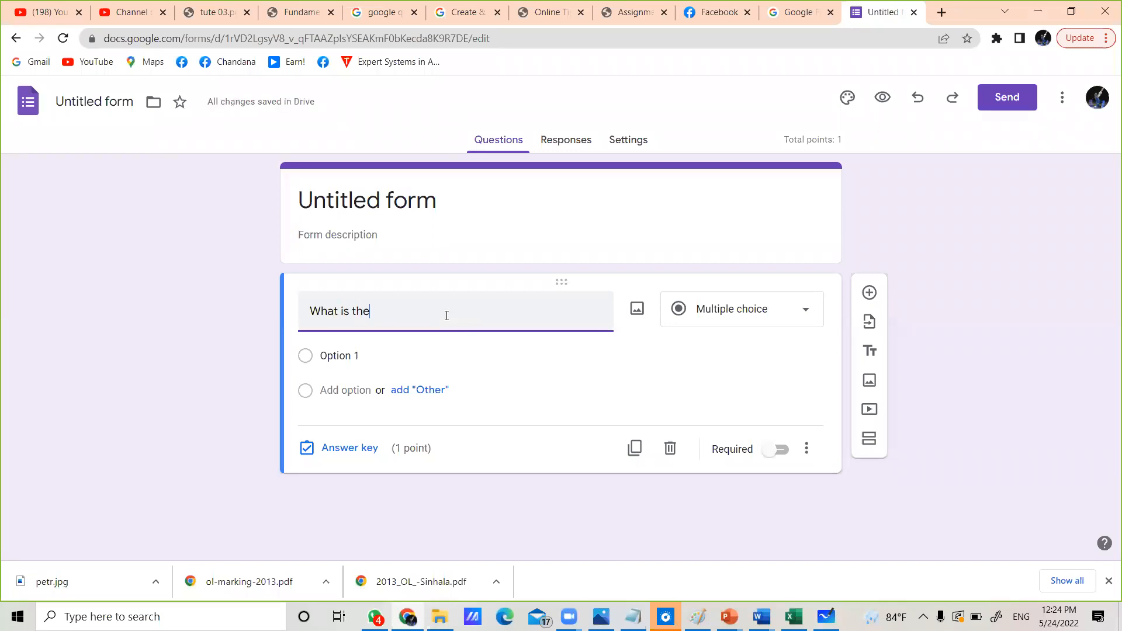
type(" input device")
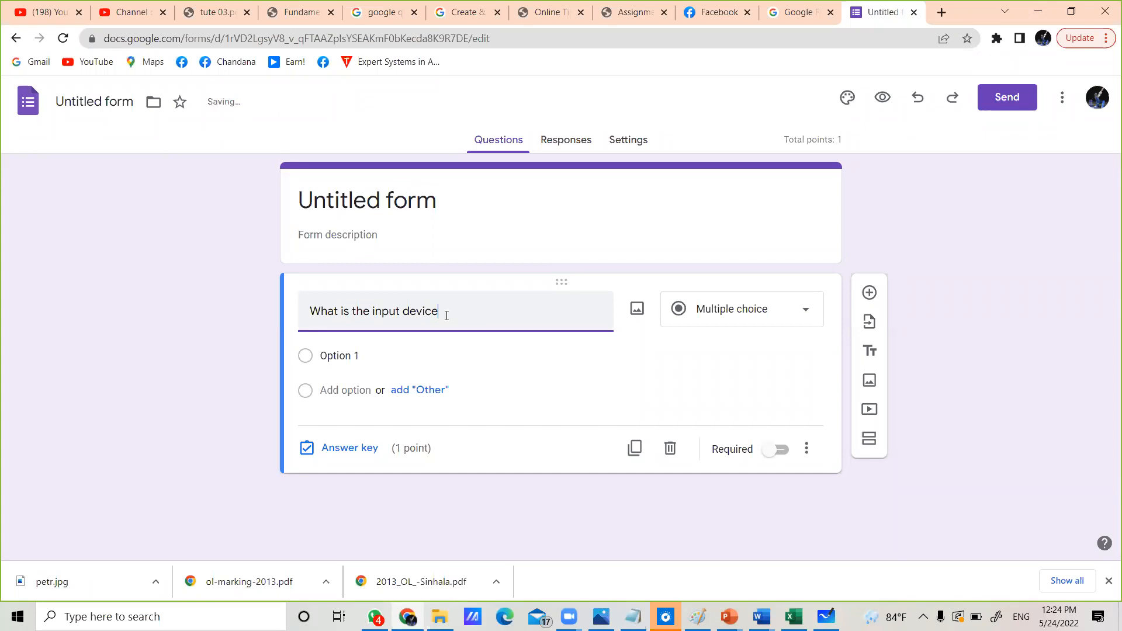
type(" ?")
Give the input device question three answer options: Printer, Ketyboard and Monitor.
left_click(374, 349)
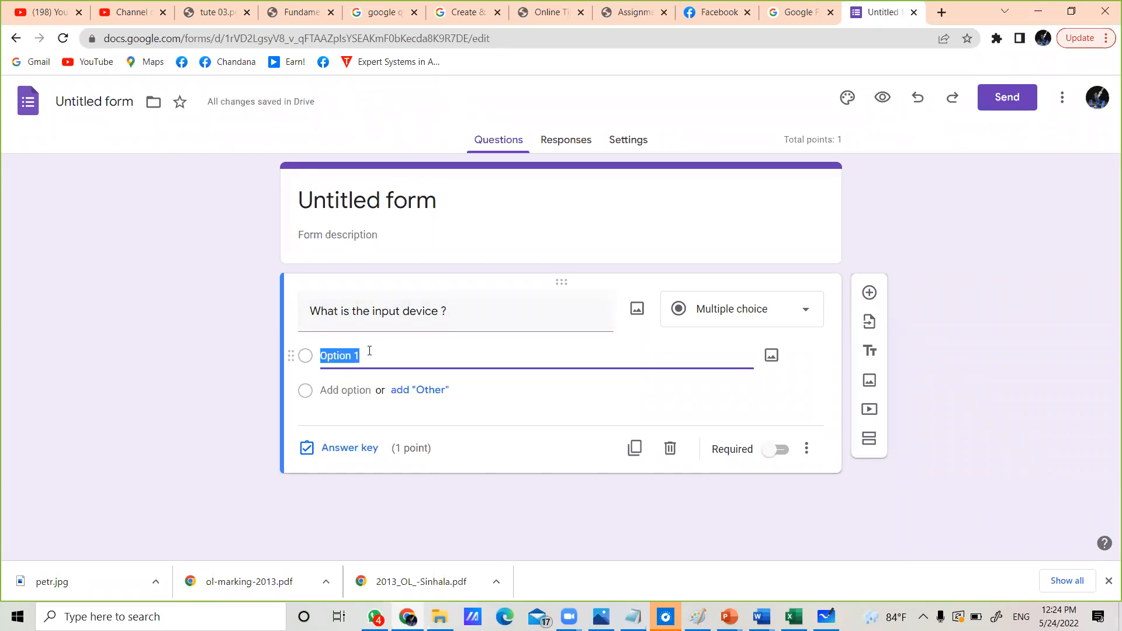
type("Printer")
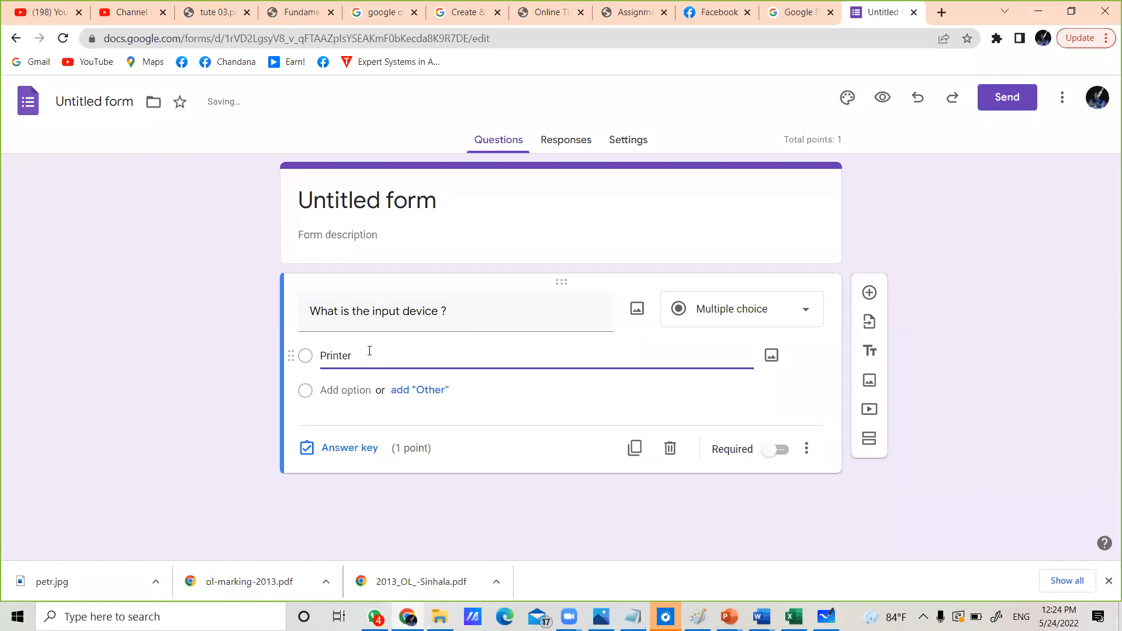
left_click(348, 391)
type("K")
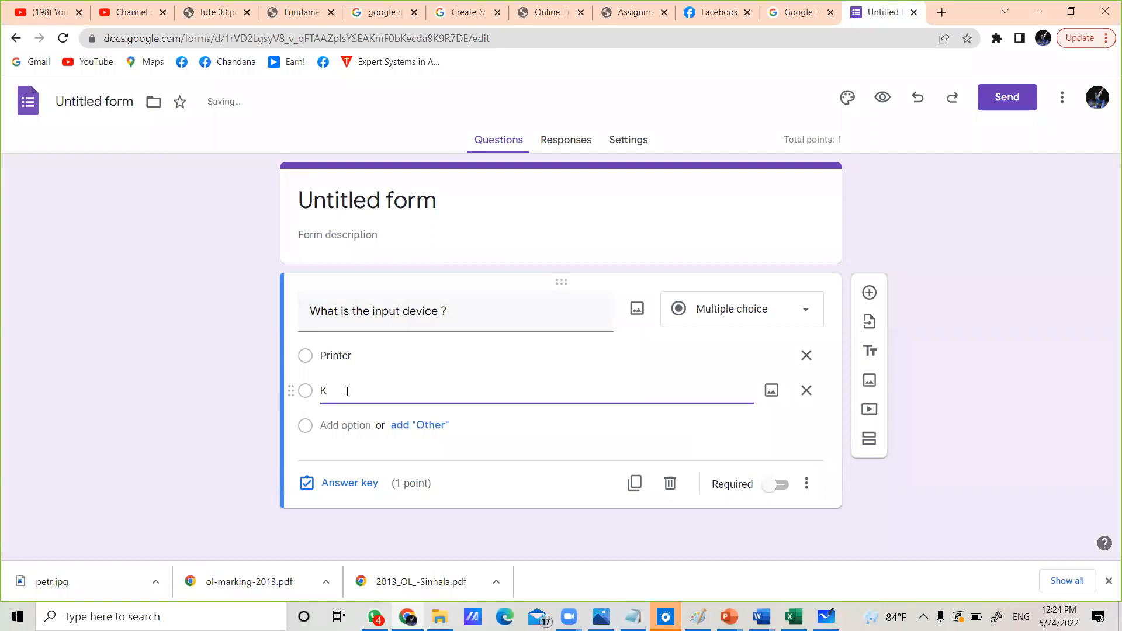
type("etyboard")
left_click(347, 424)
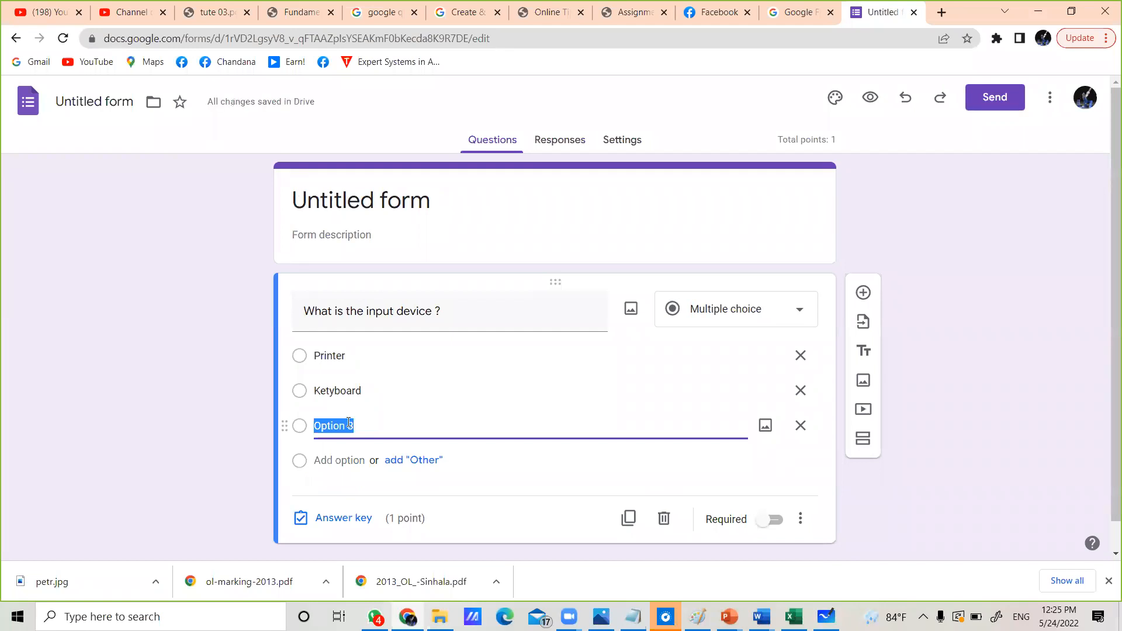
type("Monitor")
Make the input device question required and mark Ketyboard as its correct answer in the answer key.
left_click(776, 528)
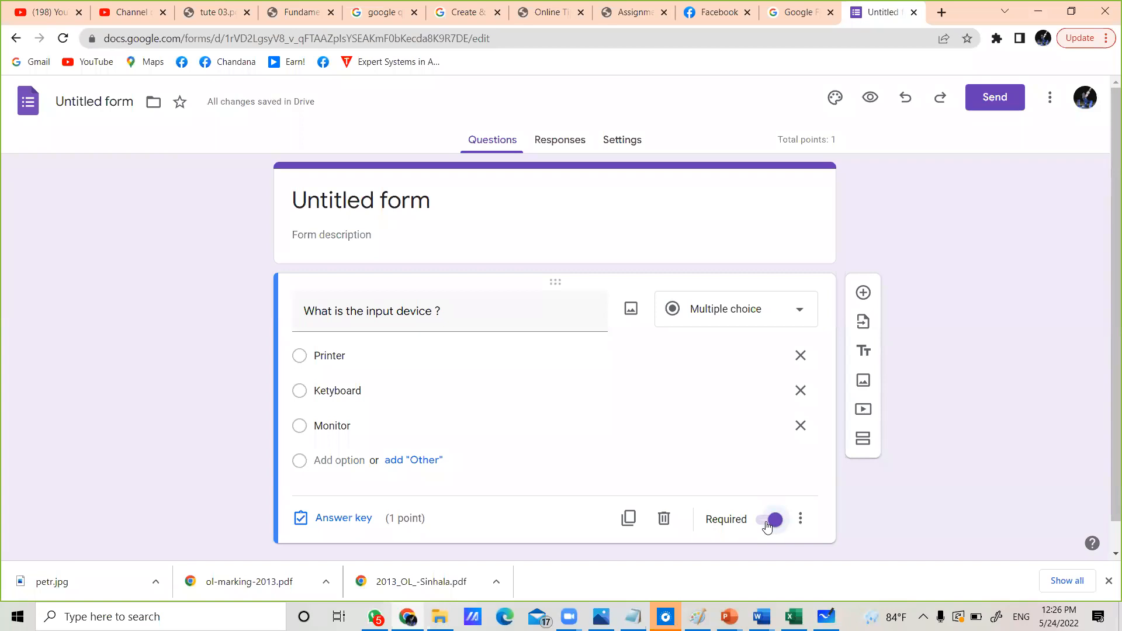
left_click(767, 521)
left_click(775, 522)
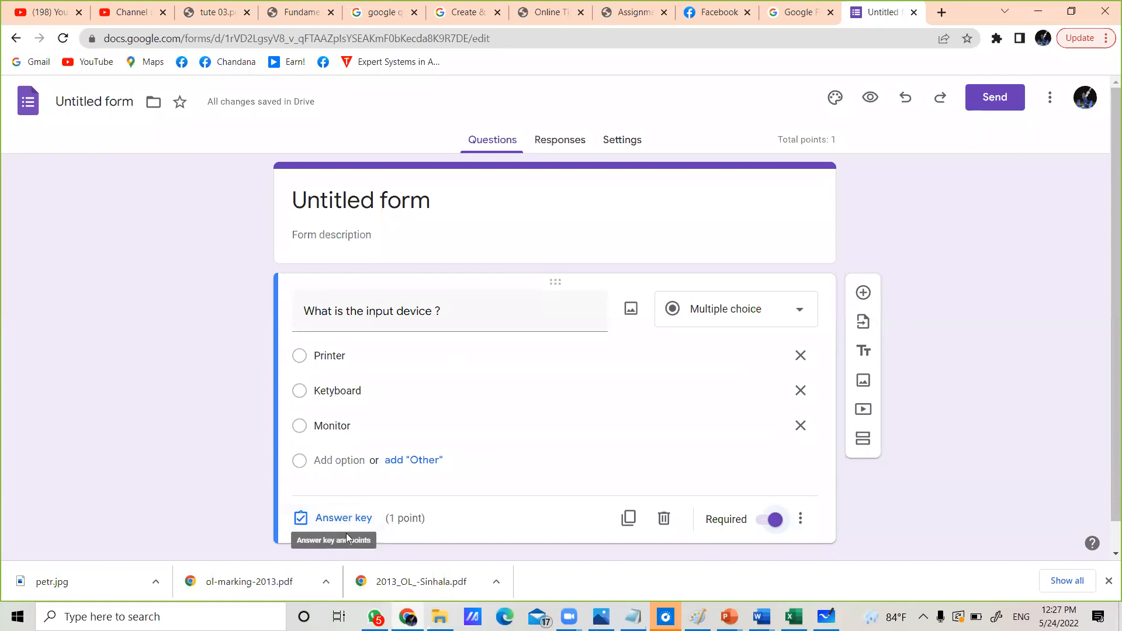
left_click(337, 519)
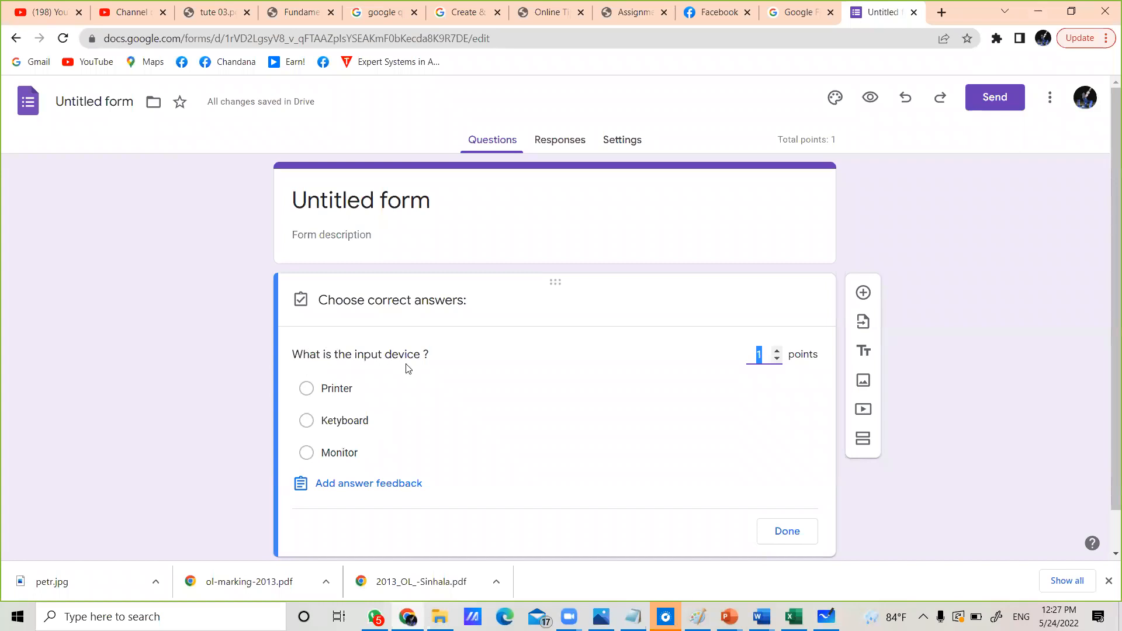
left_click(307, 421)
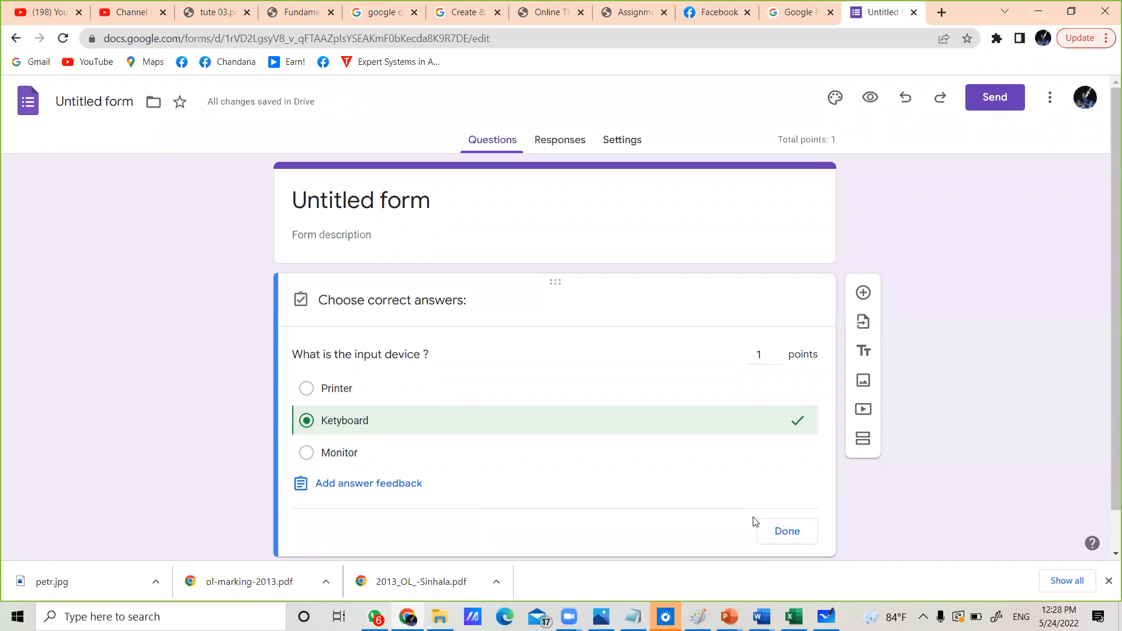
left_click(795, 534)
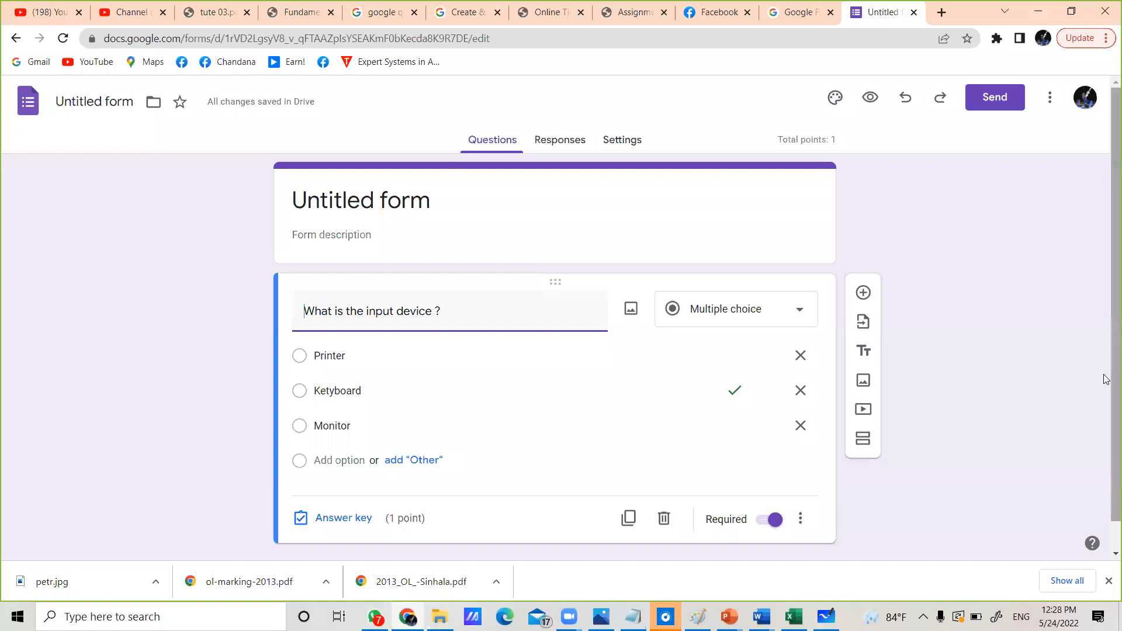
Add a second question of the Checkboxes type with the text "Select operating systems".
scroll(1106, 415, "down", 1)
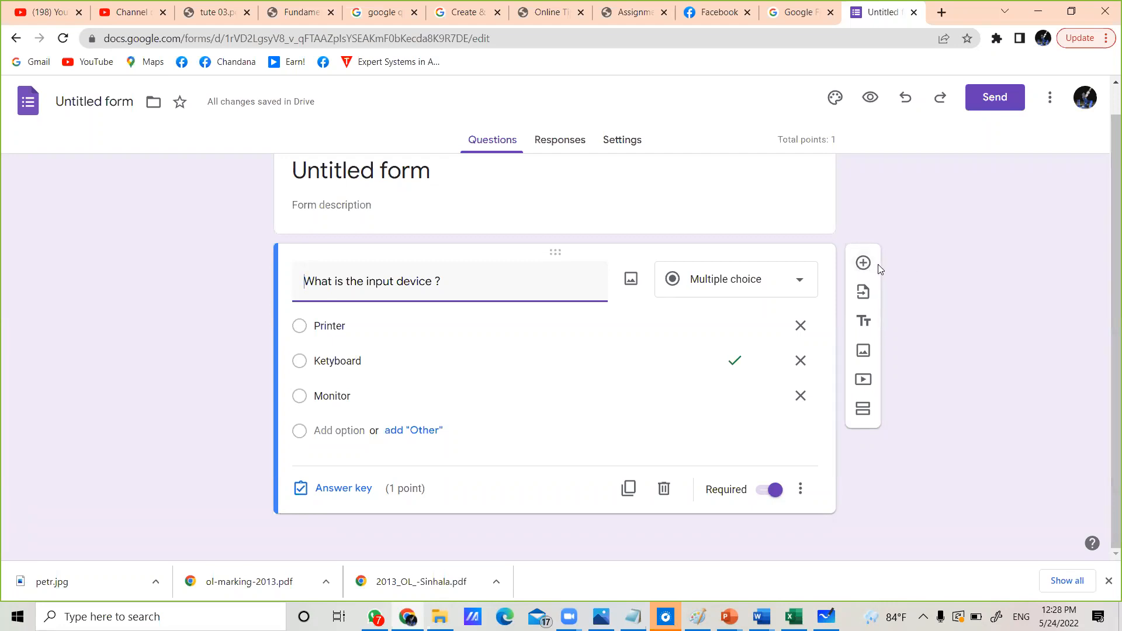
left_click(875, 299)
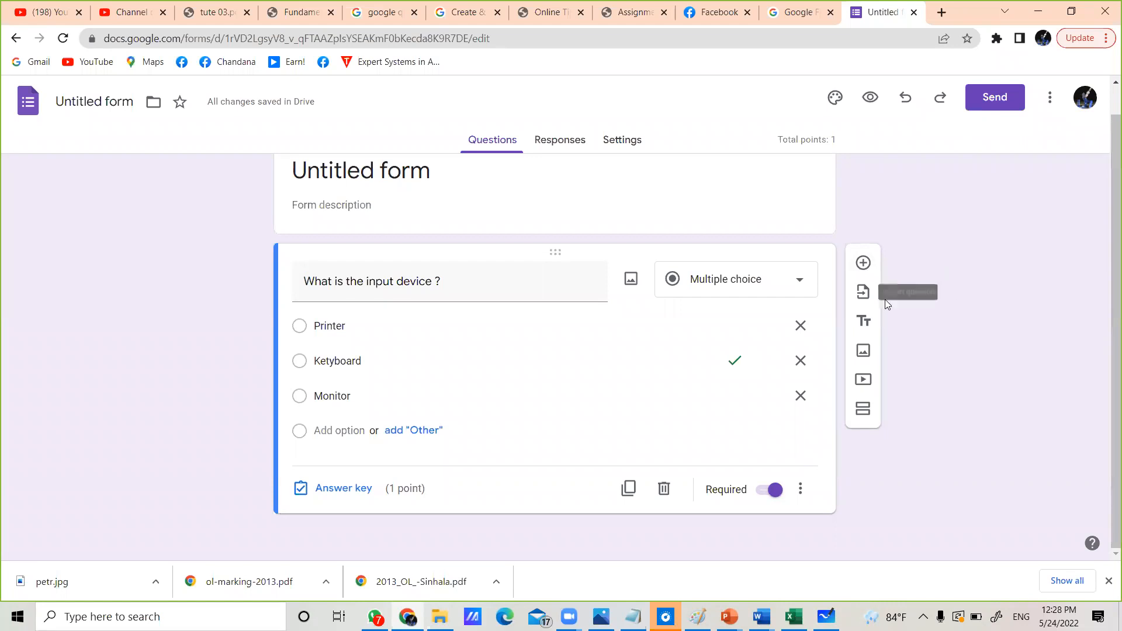
left_click(863, 263)
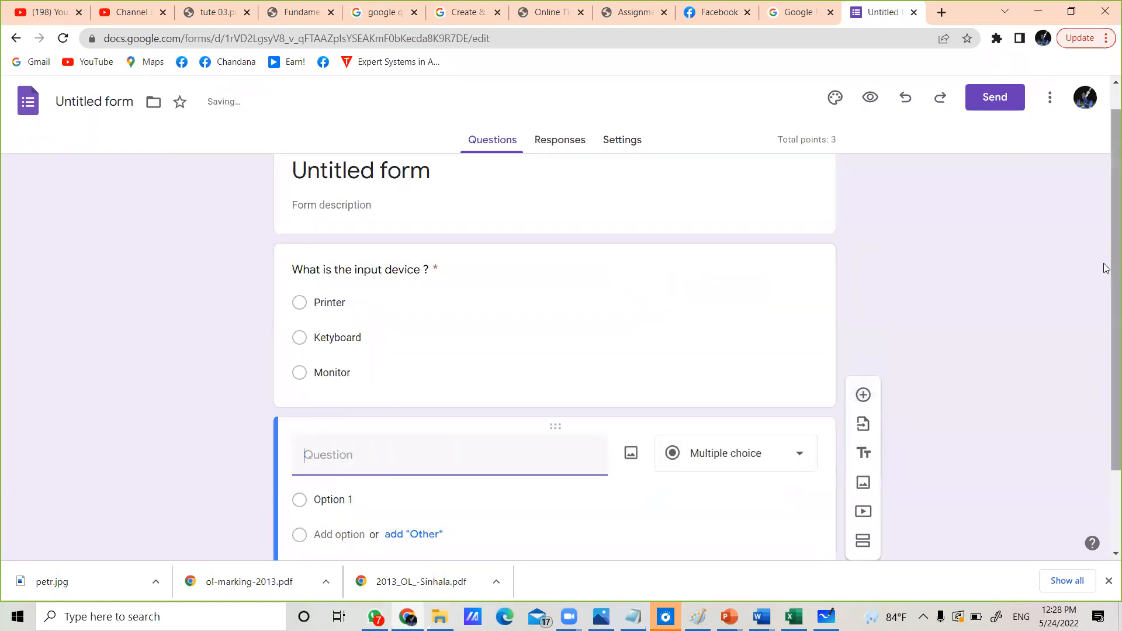
left_click_drag(1105, 271, 1106, 342)
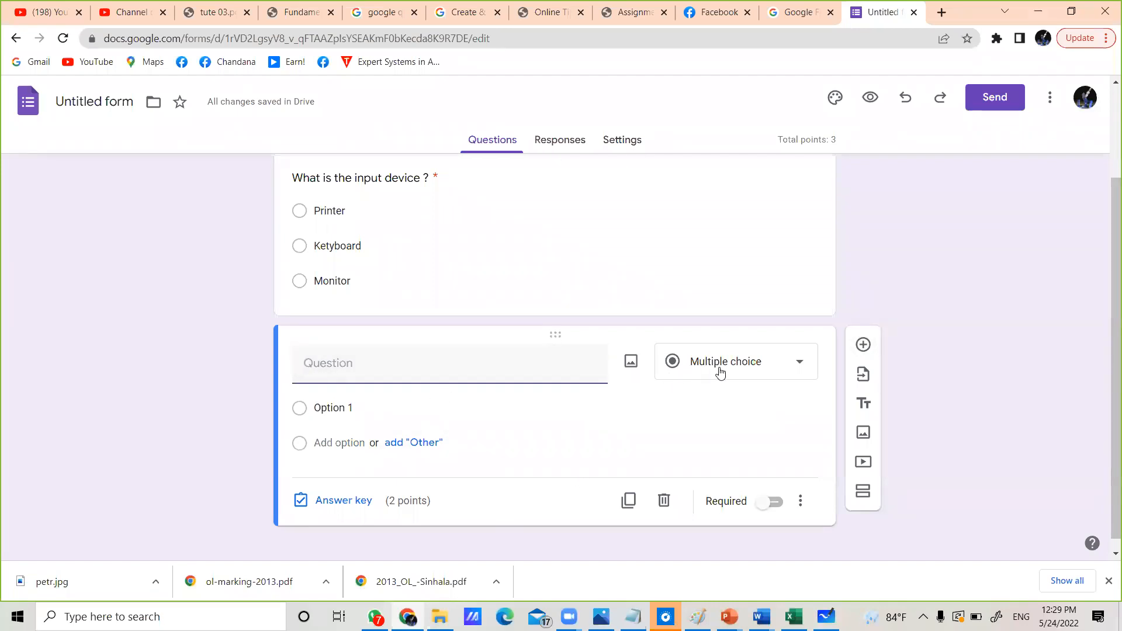
left_click(798, 365)
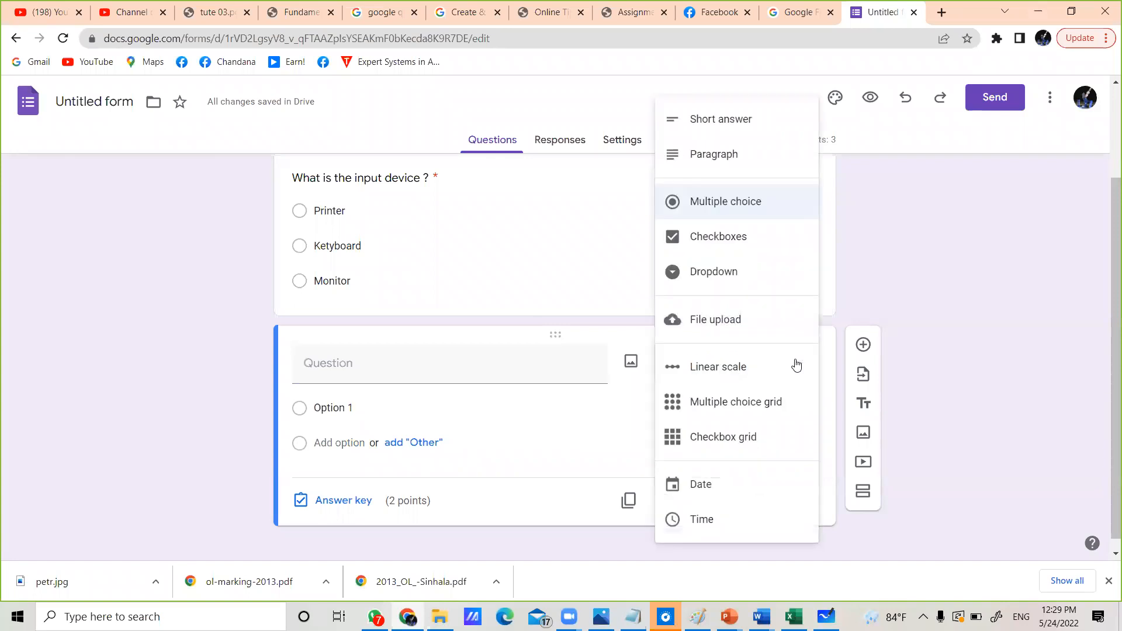
left_click(721, 244)
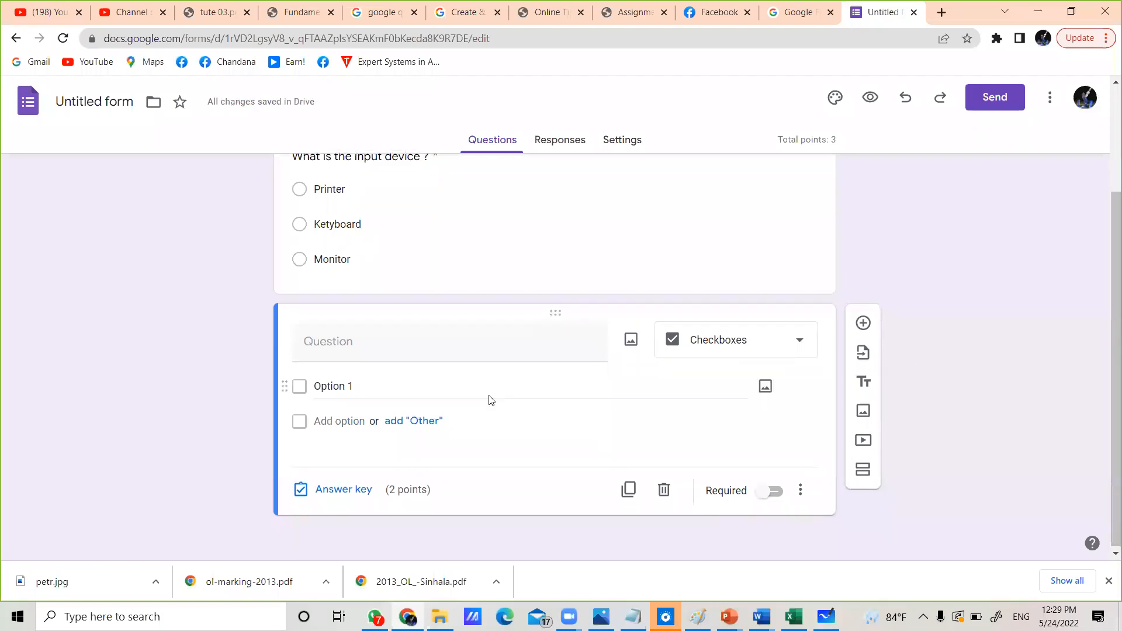
left_click(405, 340)
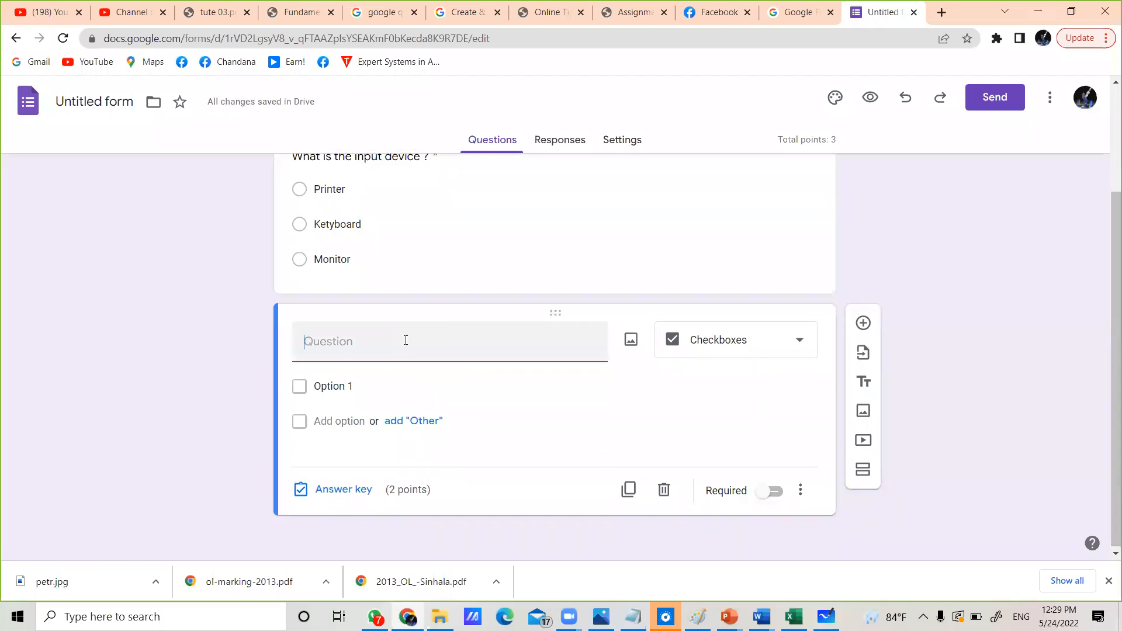
type("Select operating systems")
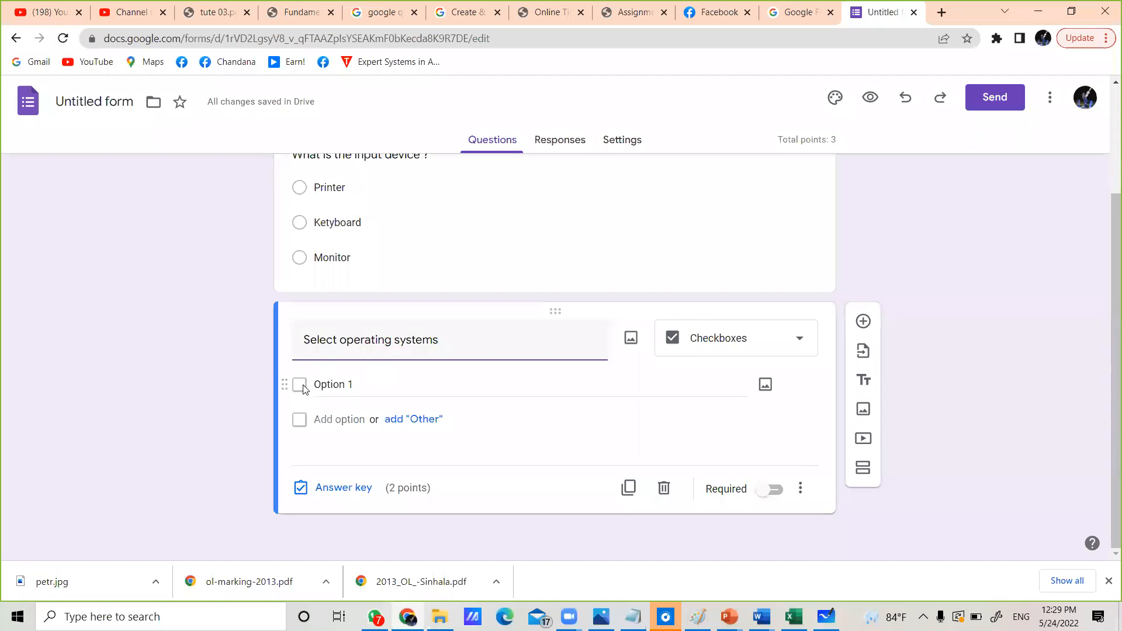
Enter Windows 10, Linux and Office as the first three options of the operating systems question.
left_click(324, 386)
type("Win")
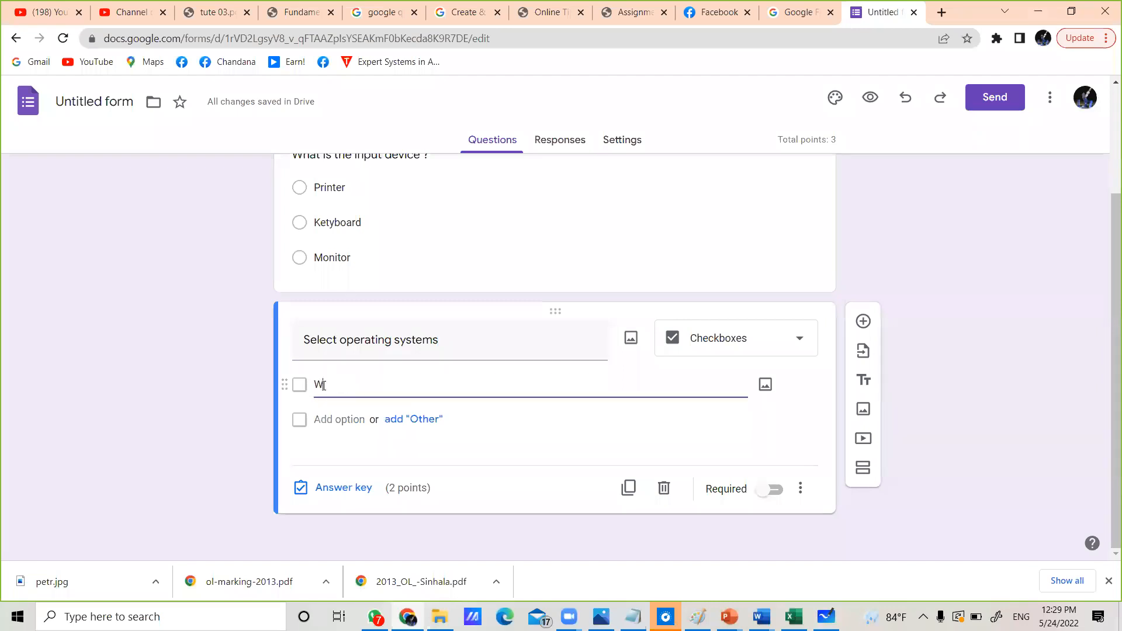
type("dows 10")
left_click(330, 418)
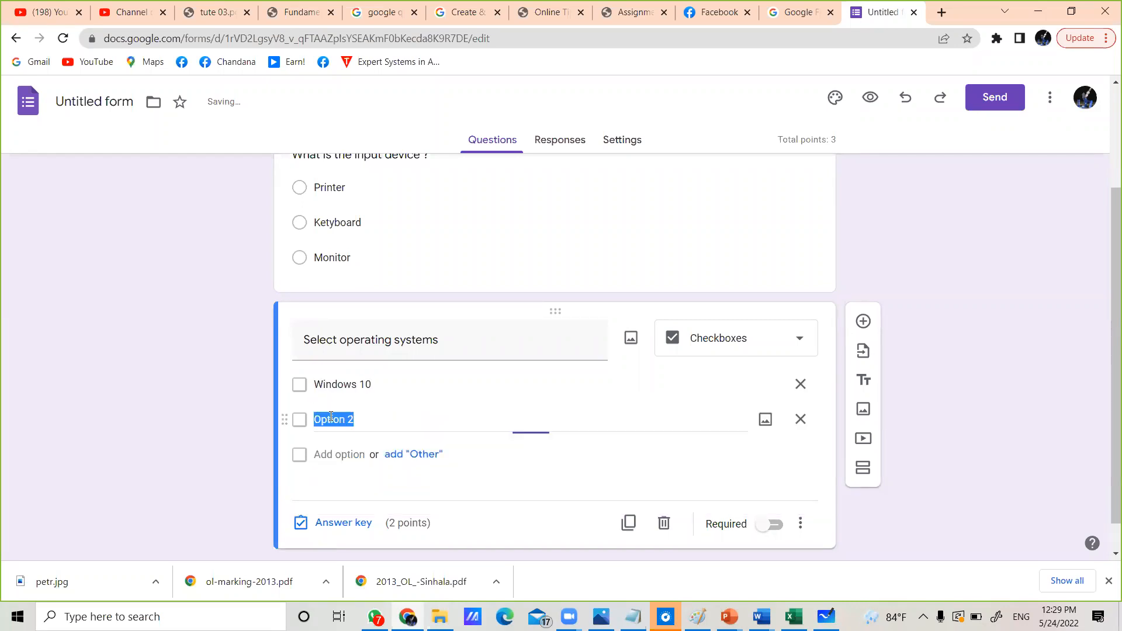
type("Lin")
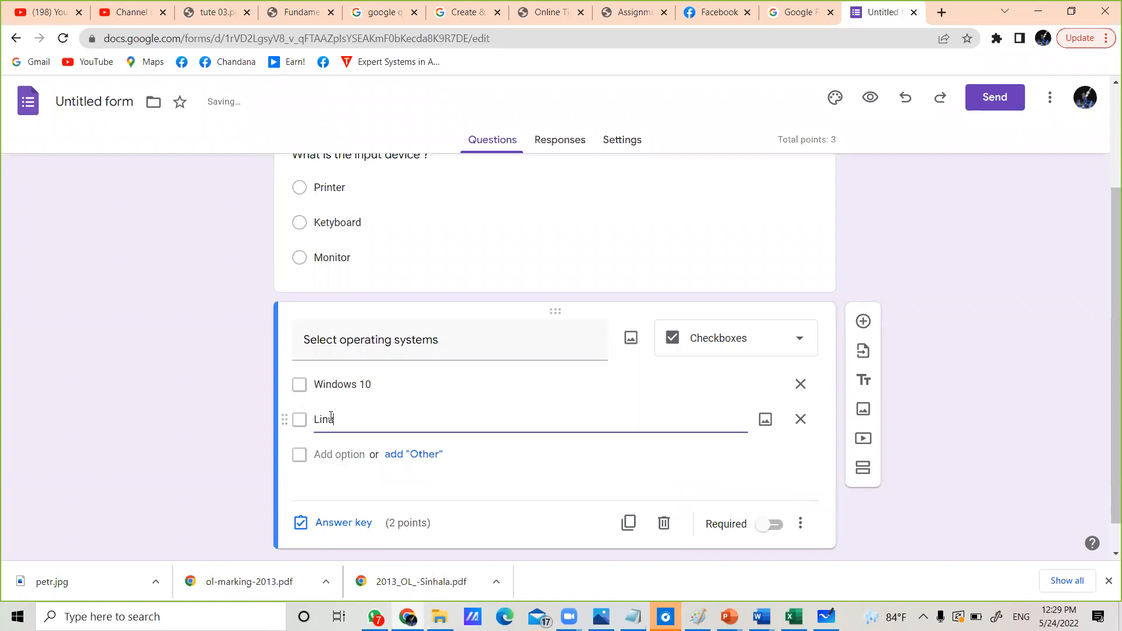
type("ux")
left_click(350, 454)
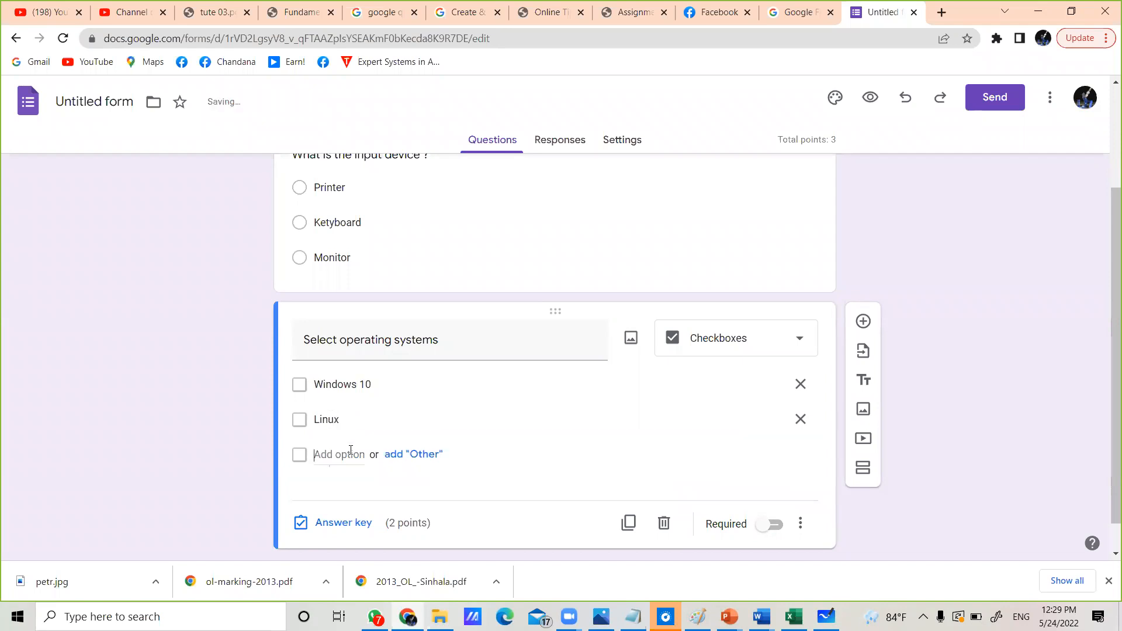
type("Office")
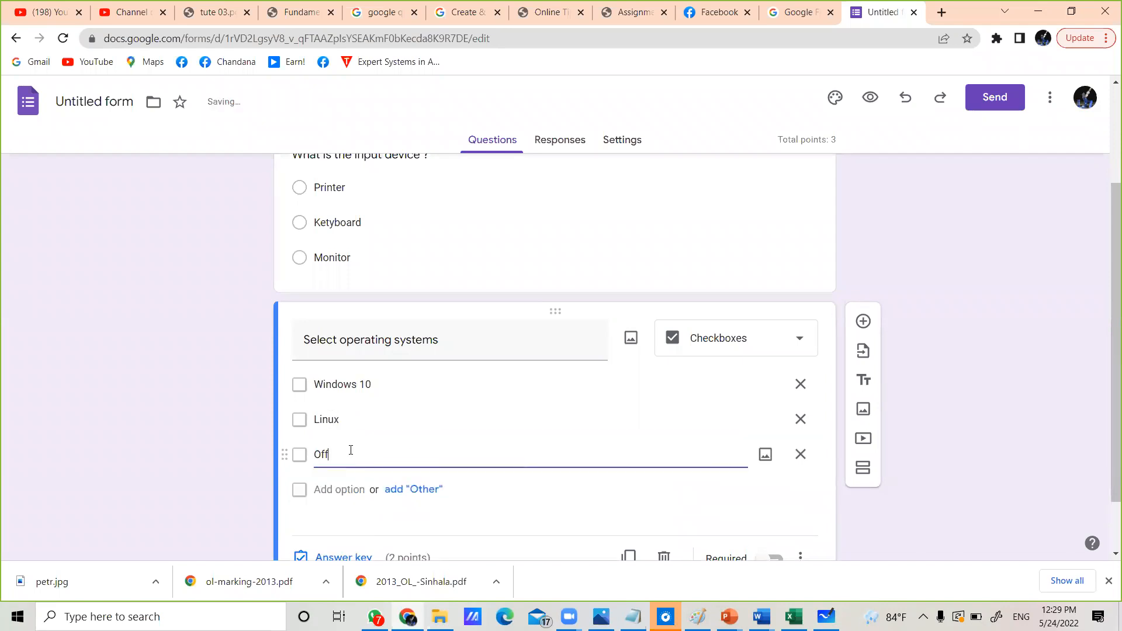
Add Power point and DOS as the fourth and fifth options of the operating systems question.
left_click(351, 489)
type("Power")
type(" ppni")
key("BackSpace")
key("BackSpace")
key("BackSpace")
type("o")
key("BackSpace")
type("pint")
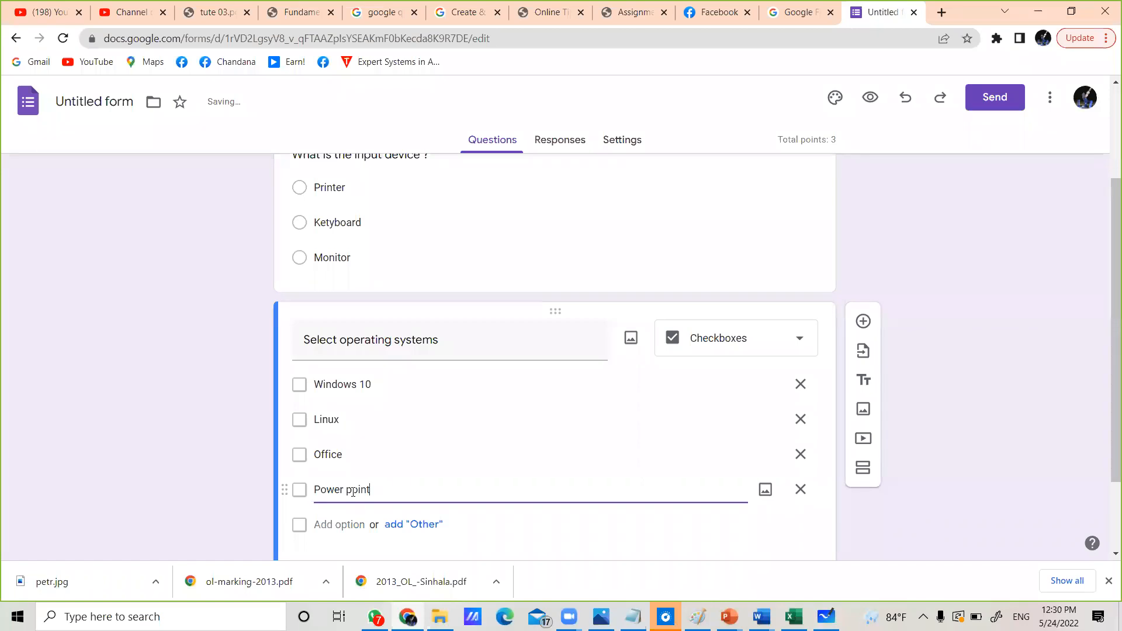
left_click(342, 524)
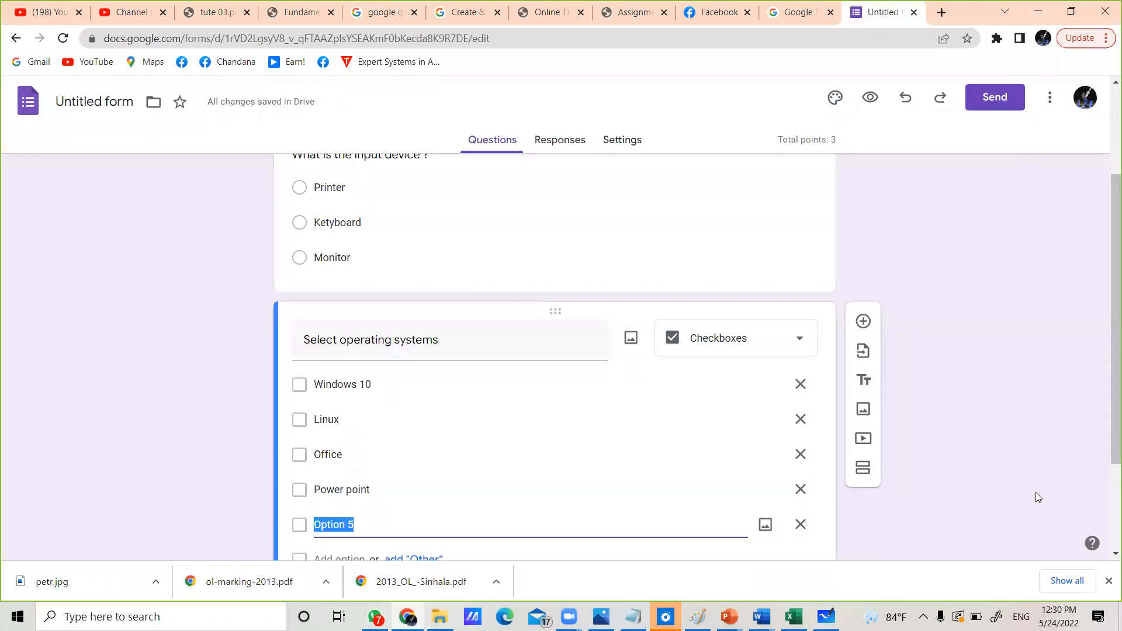
type("DOS")
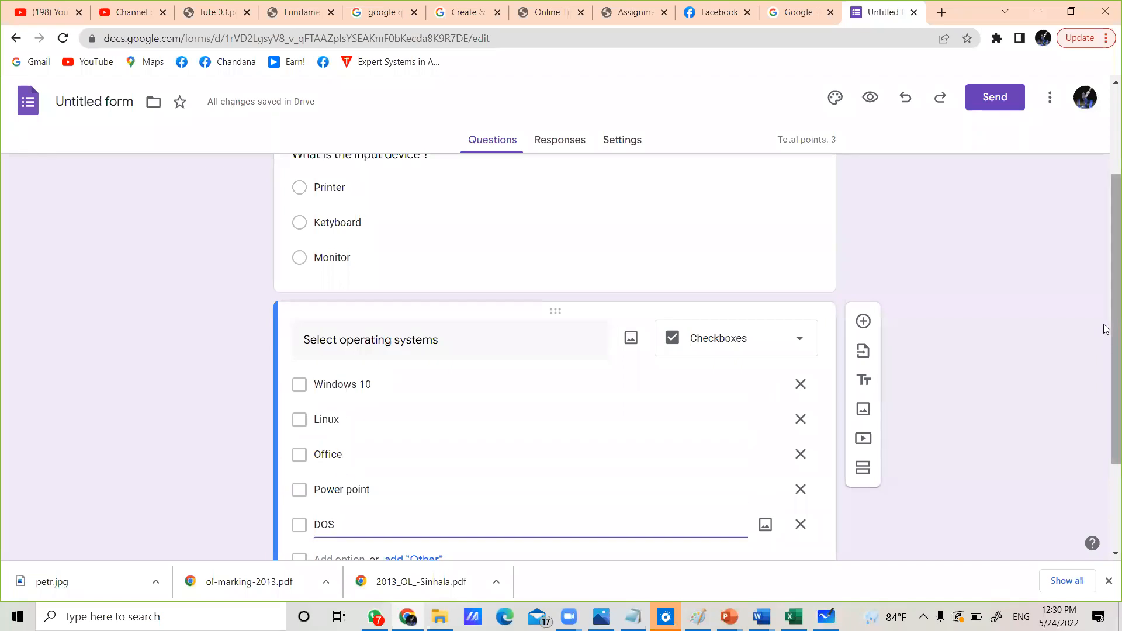
Make the operating systems question required and mark Windows 10, Linux and DOS as its correct answers in the answer key.
left_click_drag(1107, 330, 1106, 402)
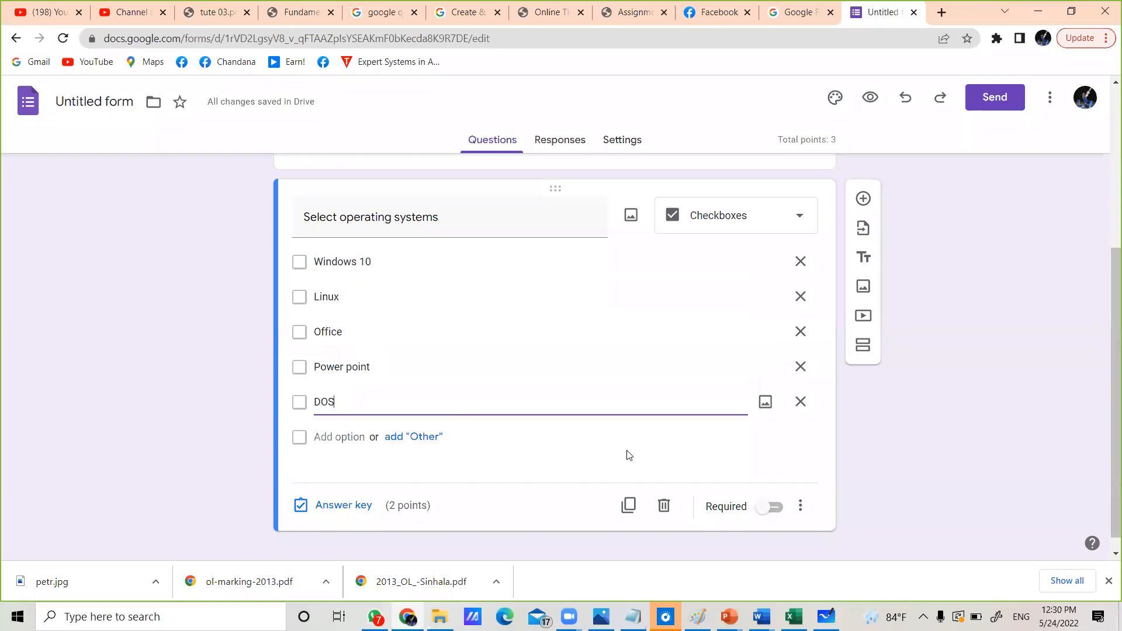
left_click(776, 507)
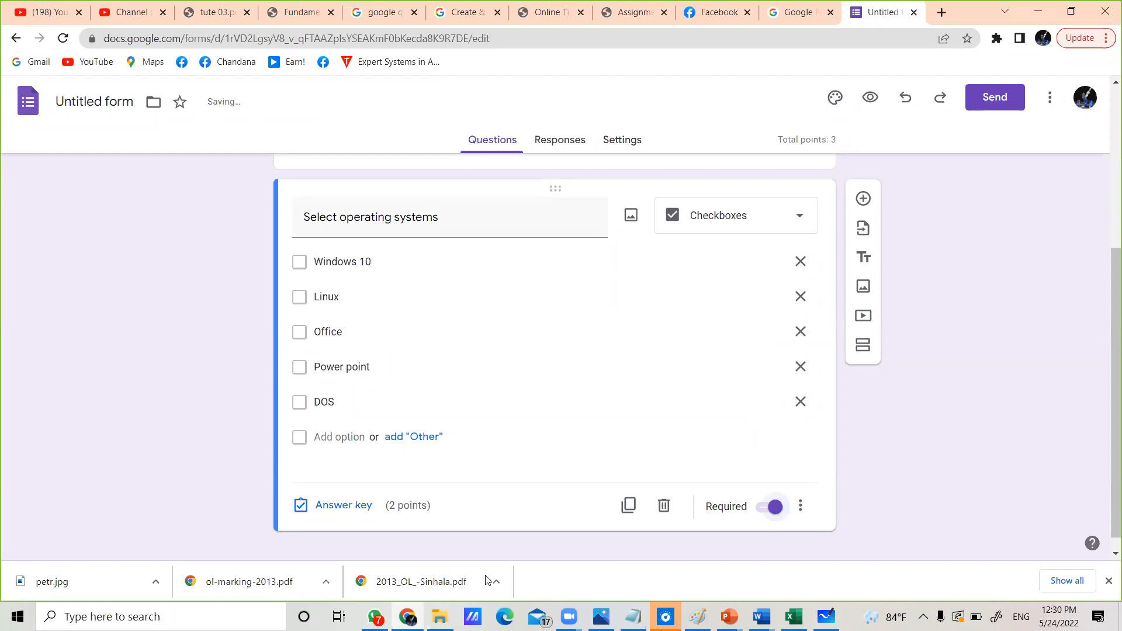
left_click(336, 507)
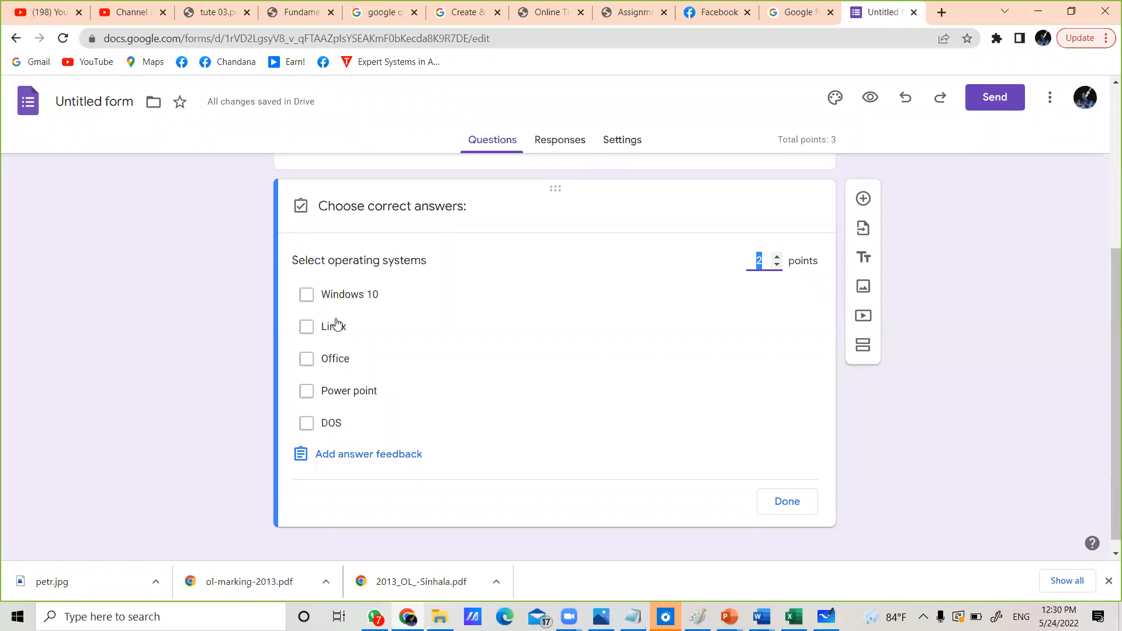
left_click(307, 297)
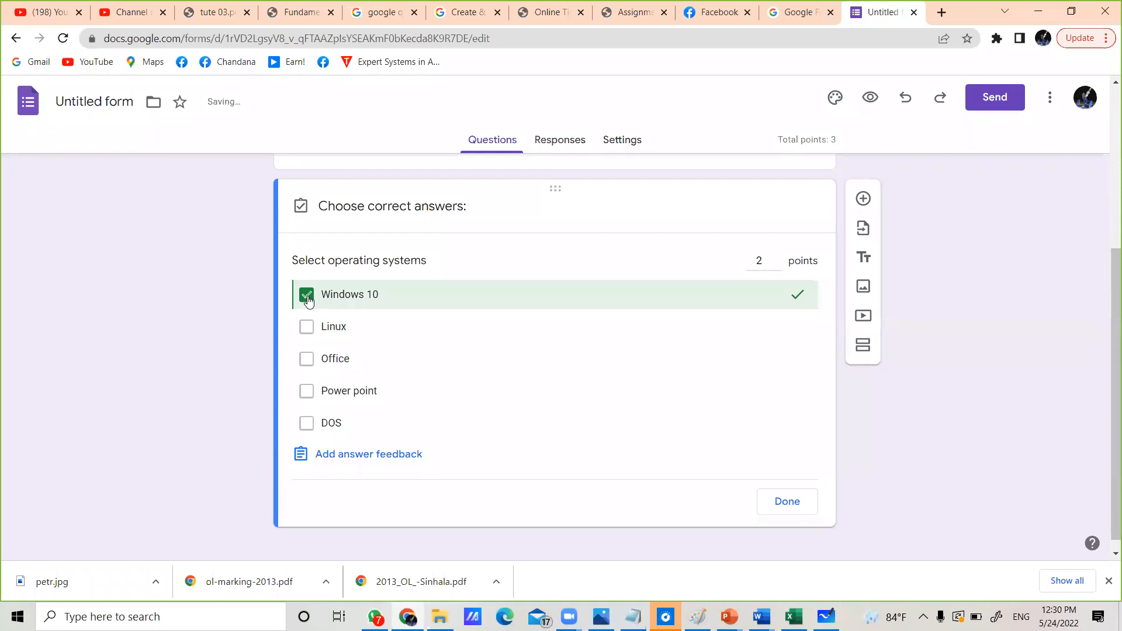
left_click(308, 339)
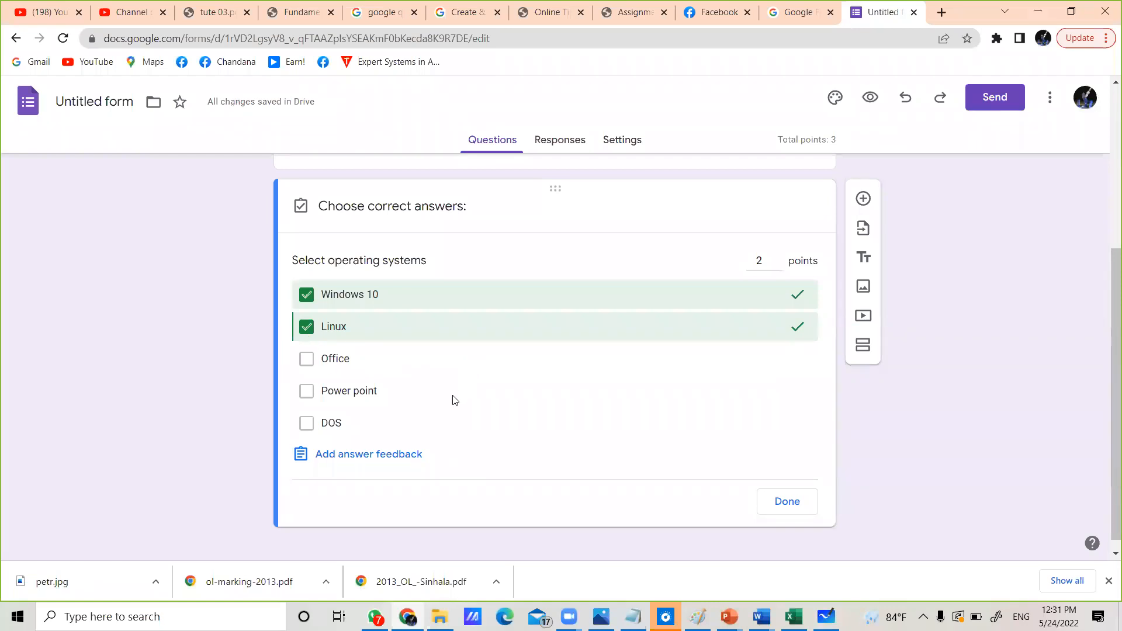
left_click(309, 430)
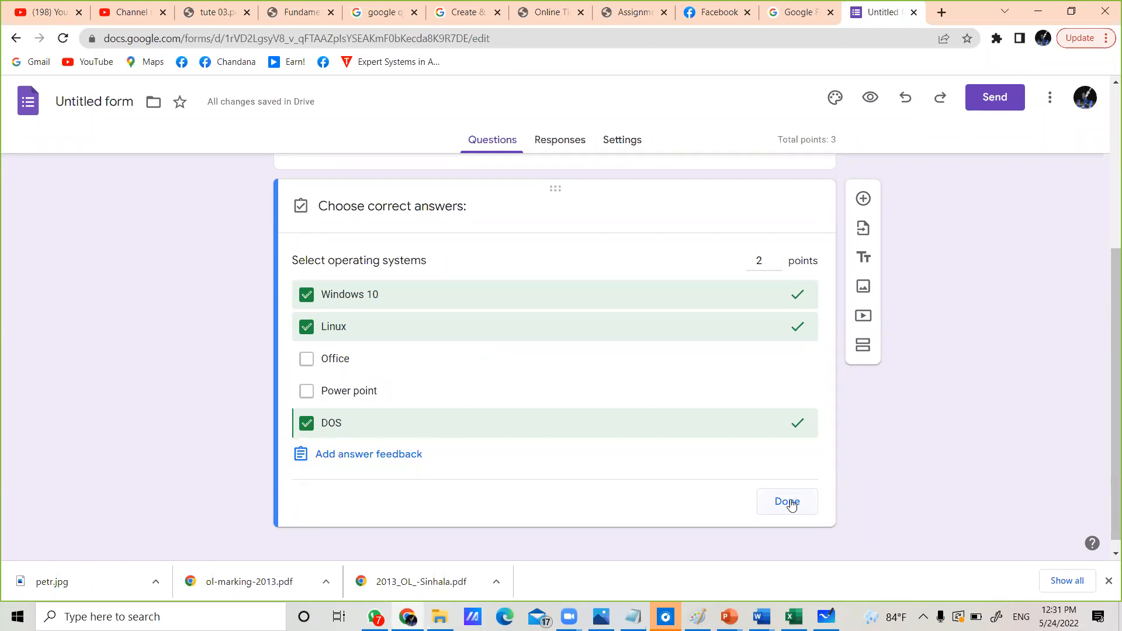
left_click(789, 503)
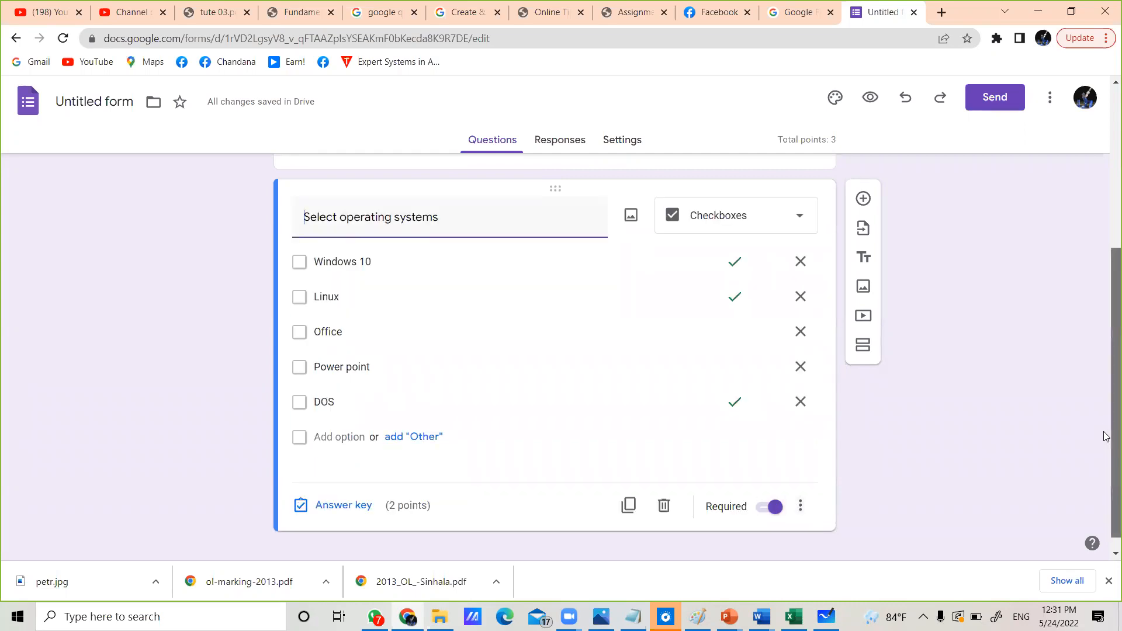
left_click_drag(1106, 436, 1106, 242)
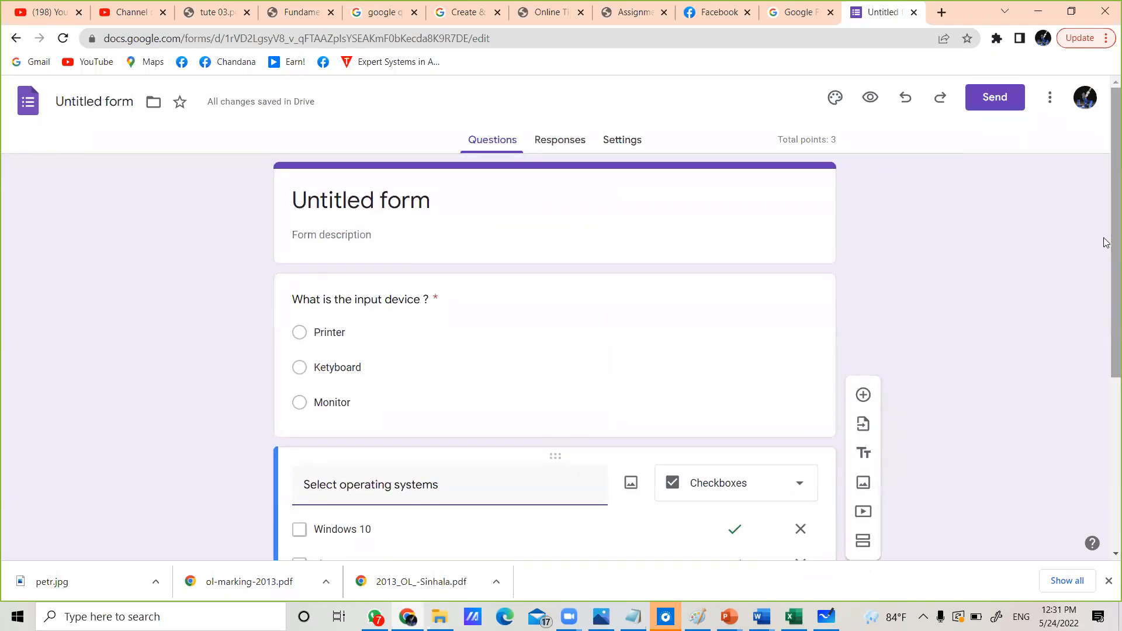
left_click_drag(1106, 245, 1106, 379)
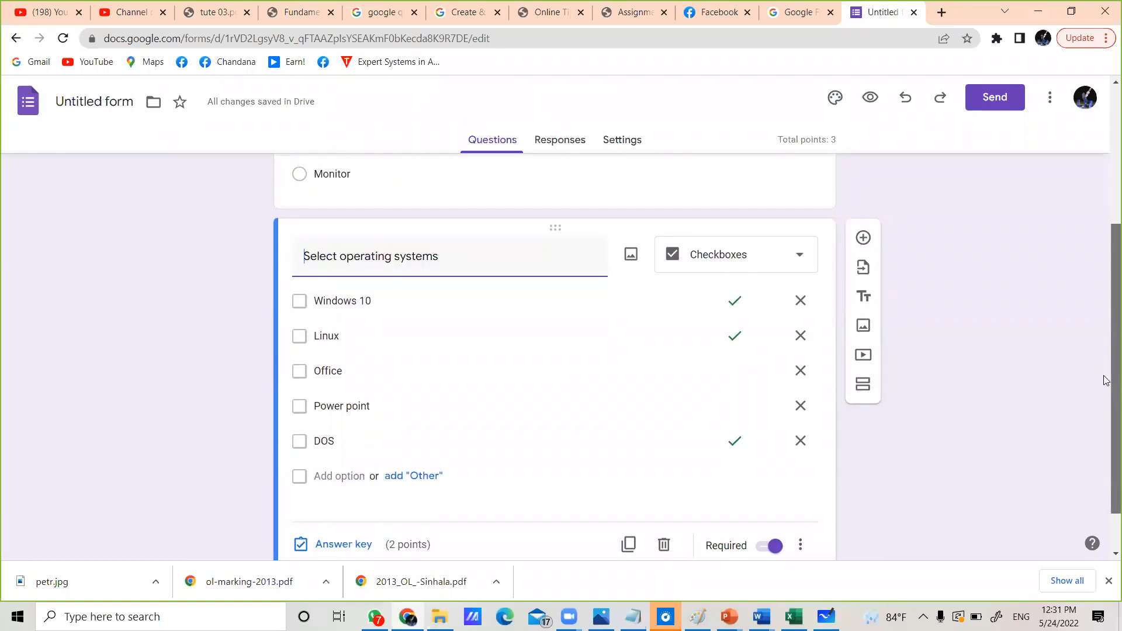
scroll(1106, 409, "down", 2)
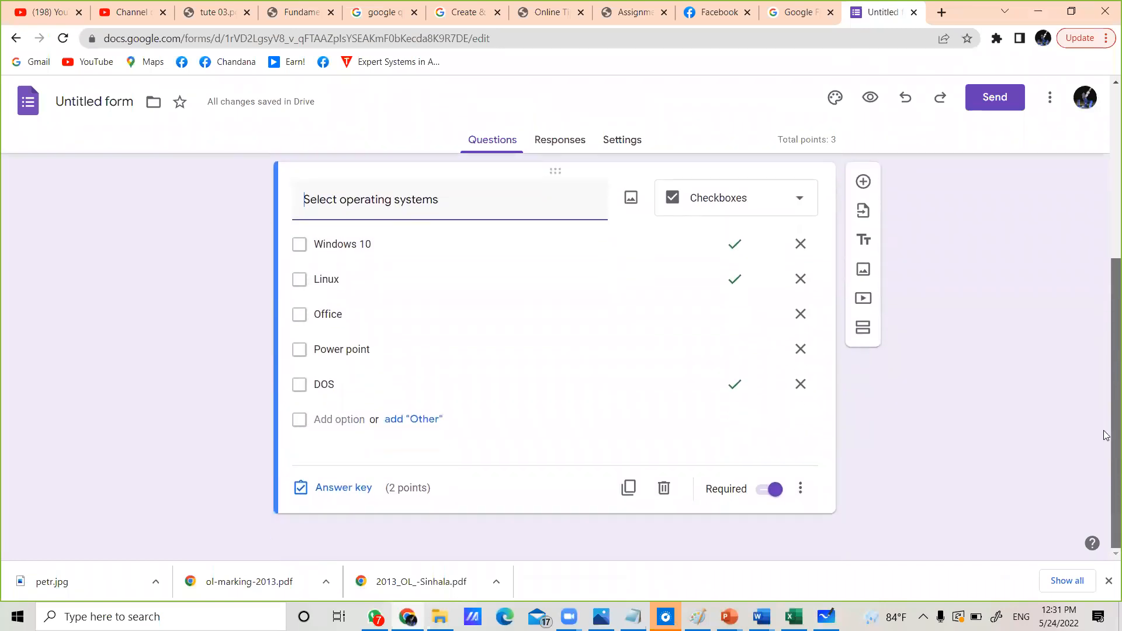
left_click(776, 200)
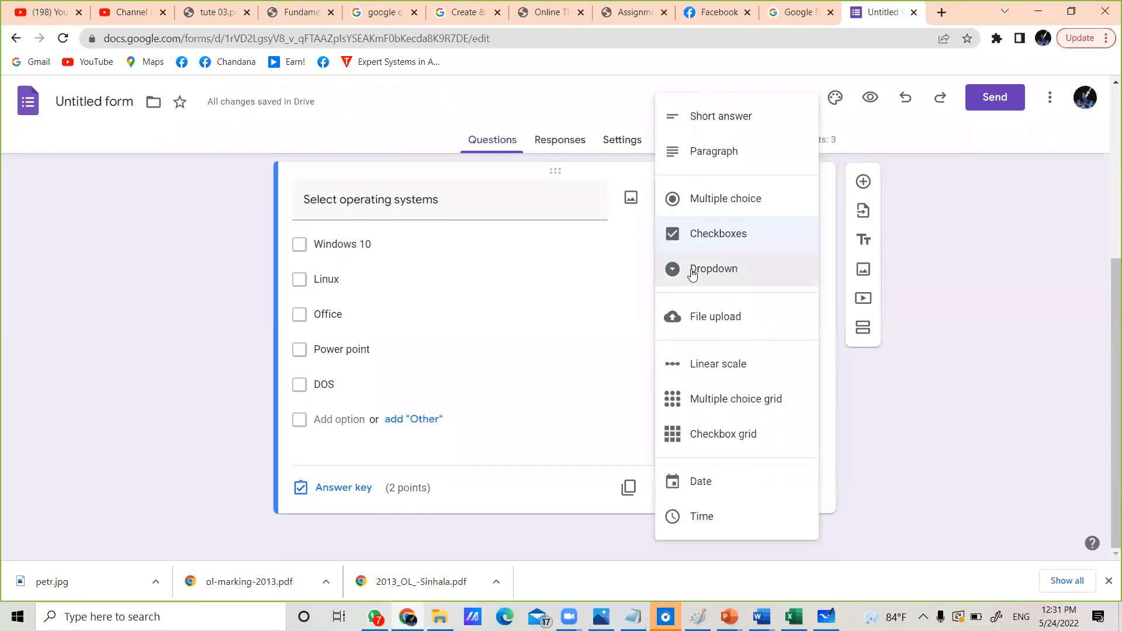
left_click(724, 273)
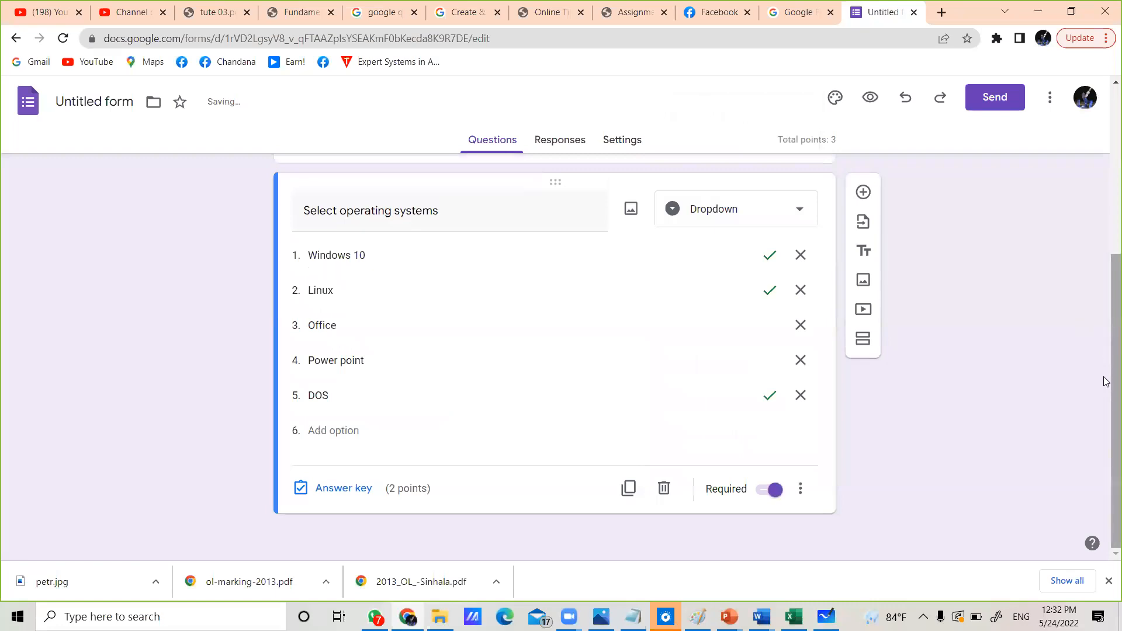
left_click_drag(1106, 381, 1106, 462)
left_click(784, 210)
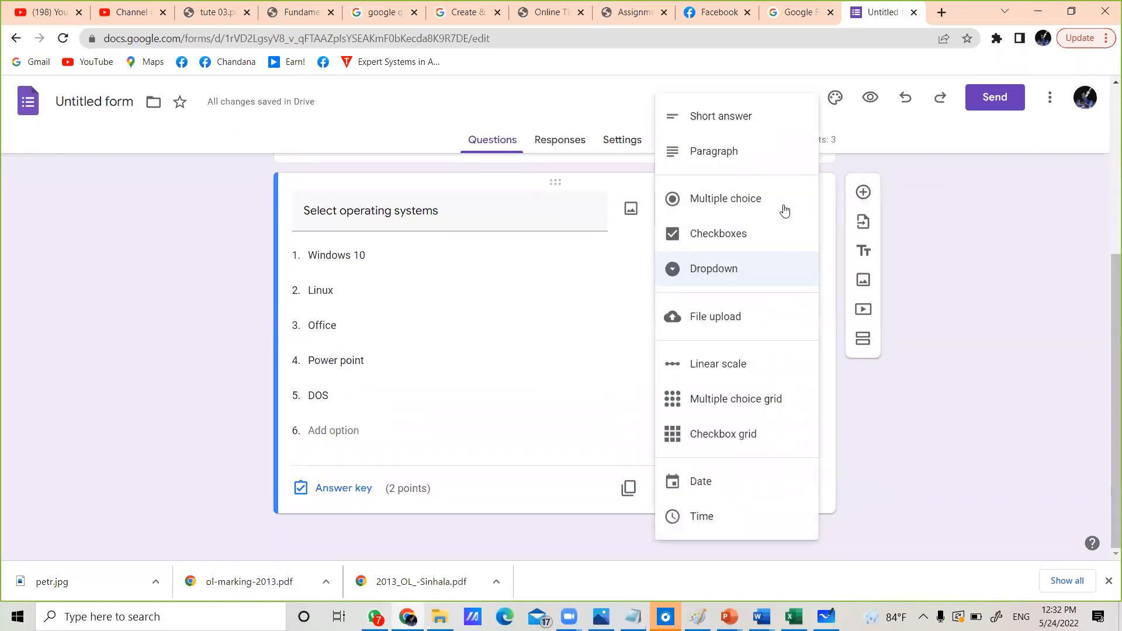
left_click(738, 233)
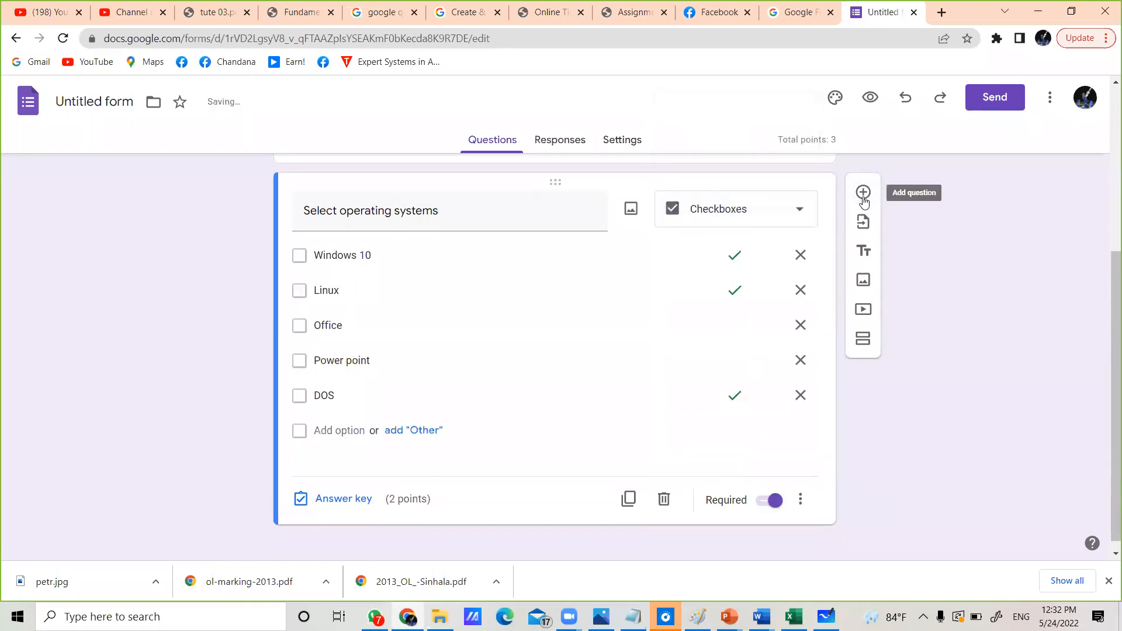
Add a third question of the Dropdown type with the text "What is the memory device".
left_click(864, 194)
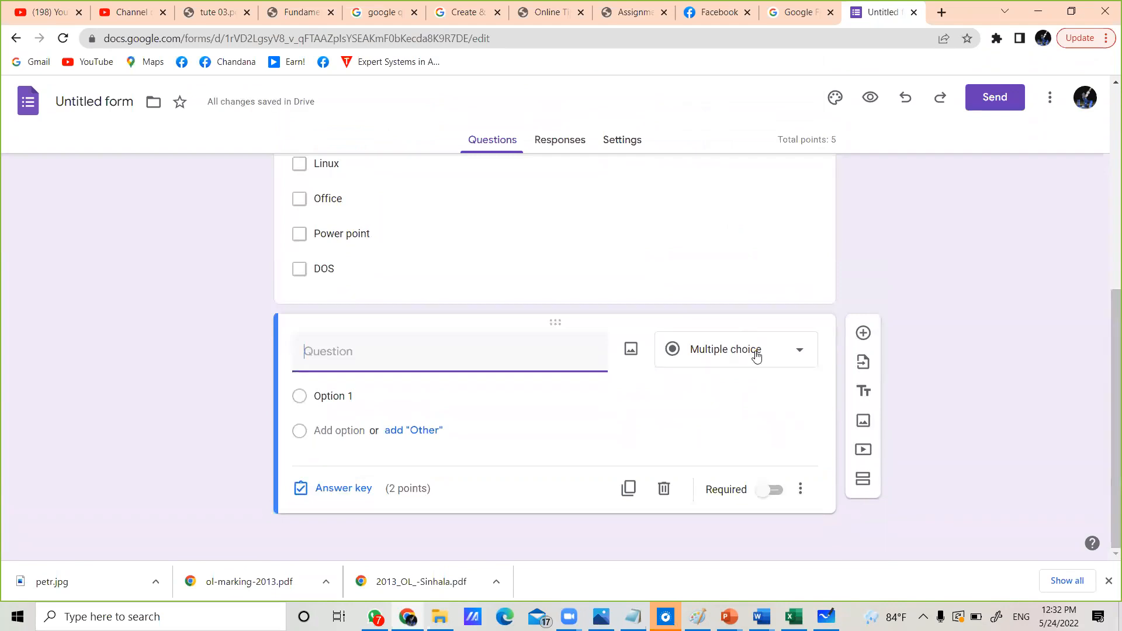
left_click(793, 355)
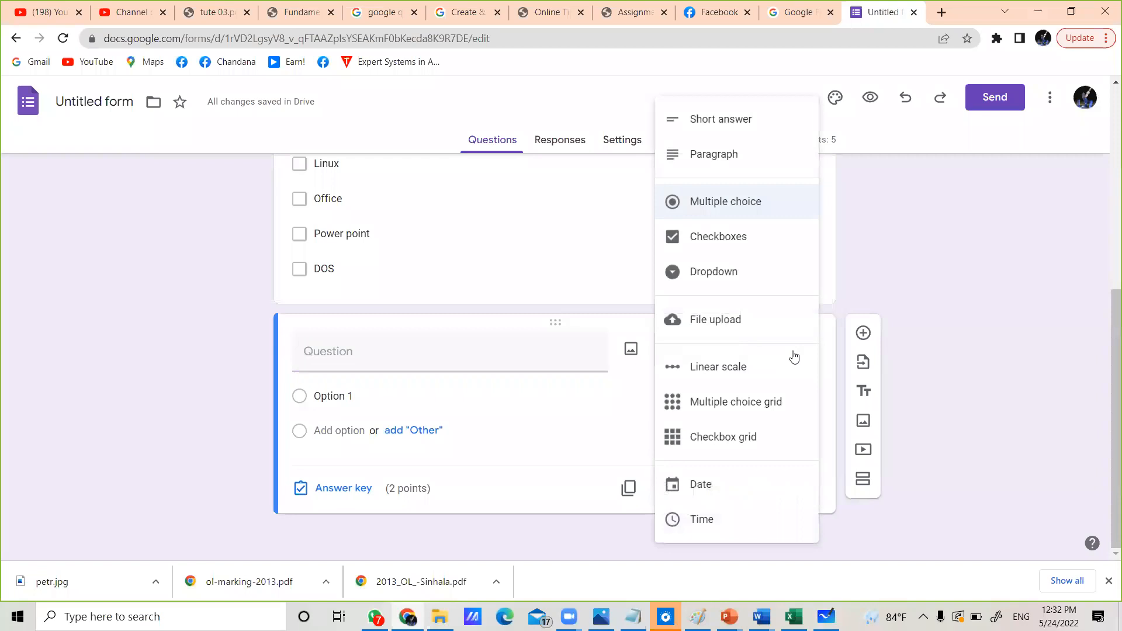
left_click(727, 274)
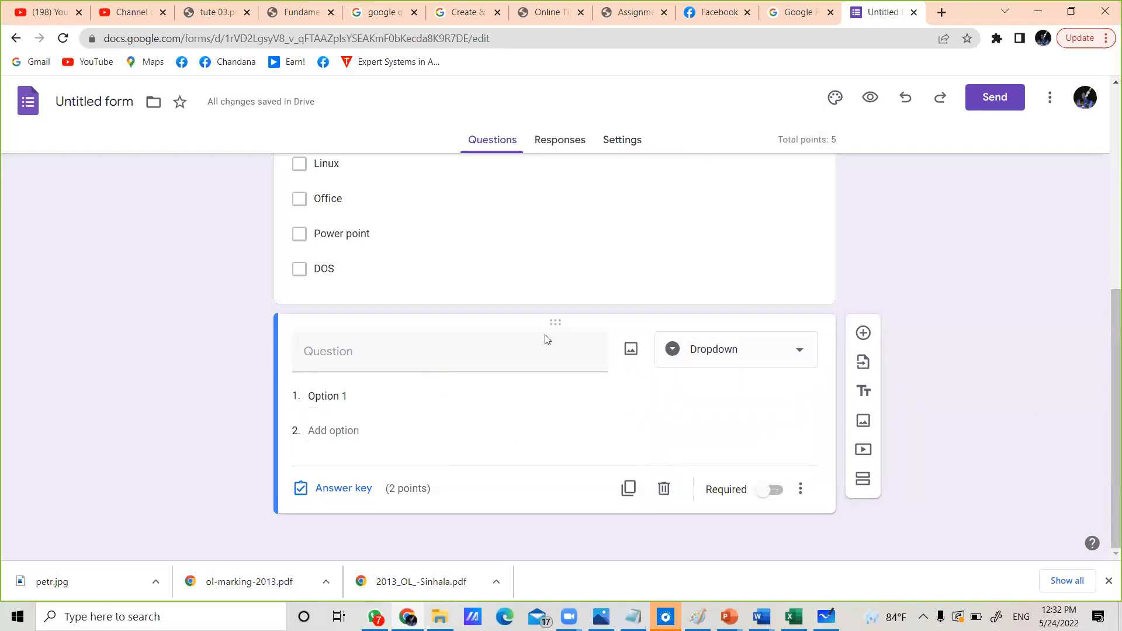
left_click(370, 352)
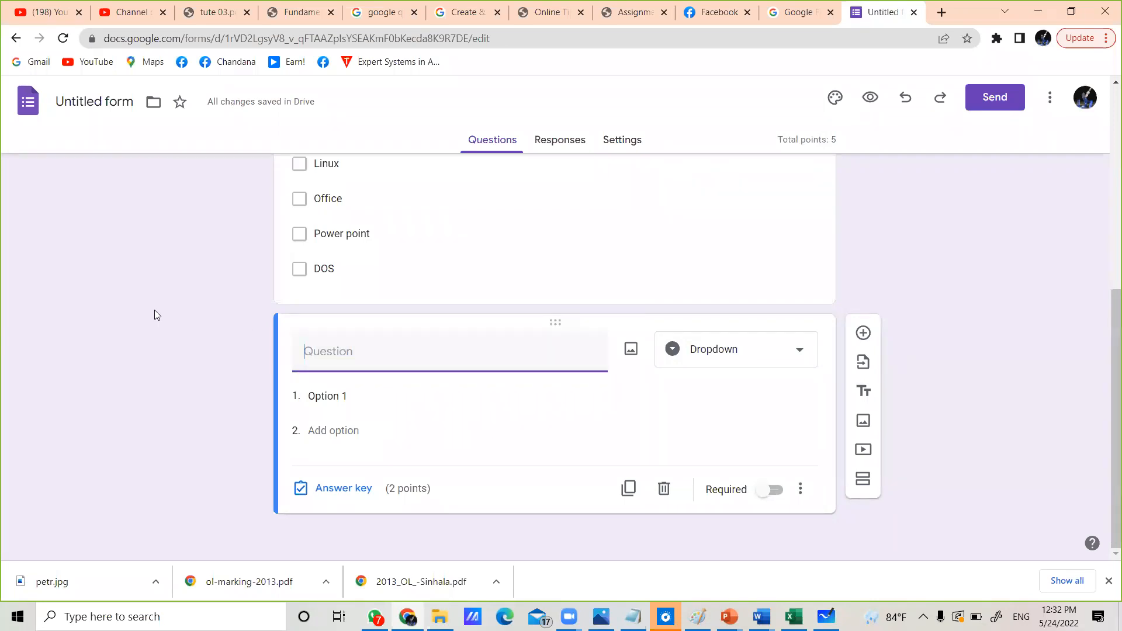
type("Wh")
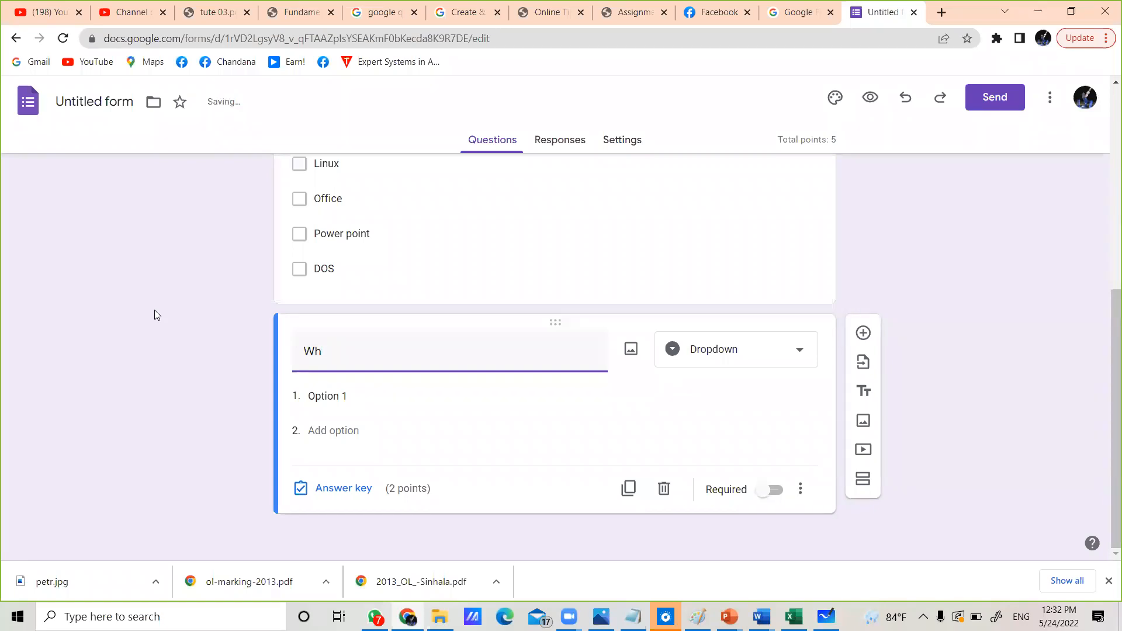
type("at is the memory device")
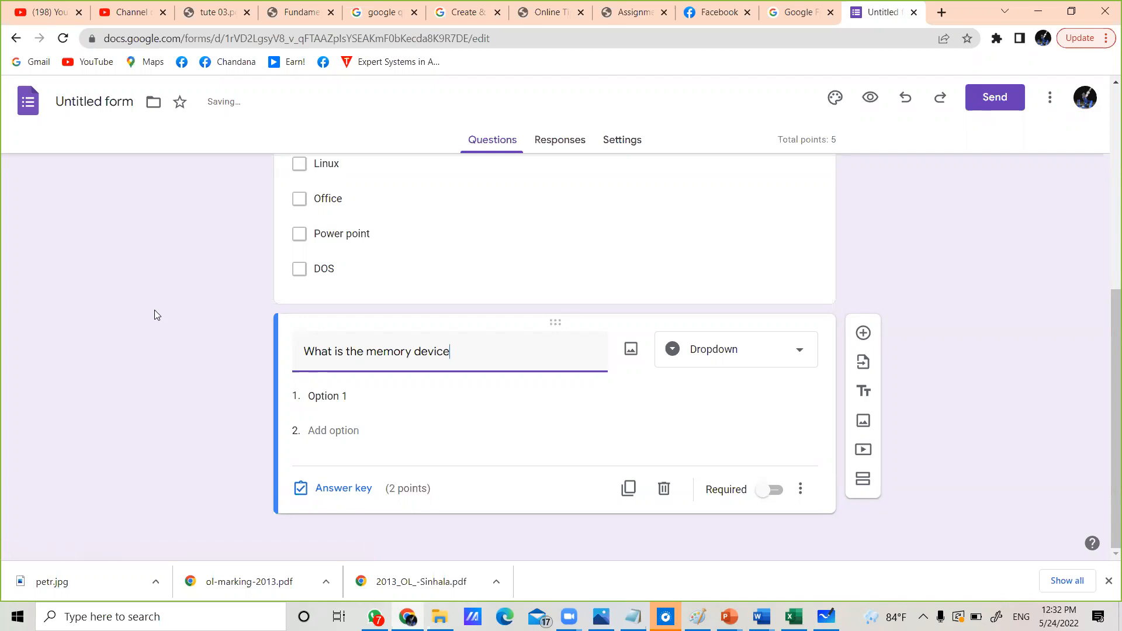
Enter CPU, Mouse, Pen drive and Printer as the four options of the memory device question.
left_click(355, 393)
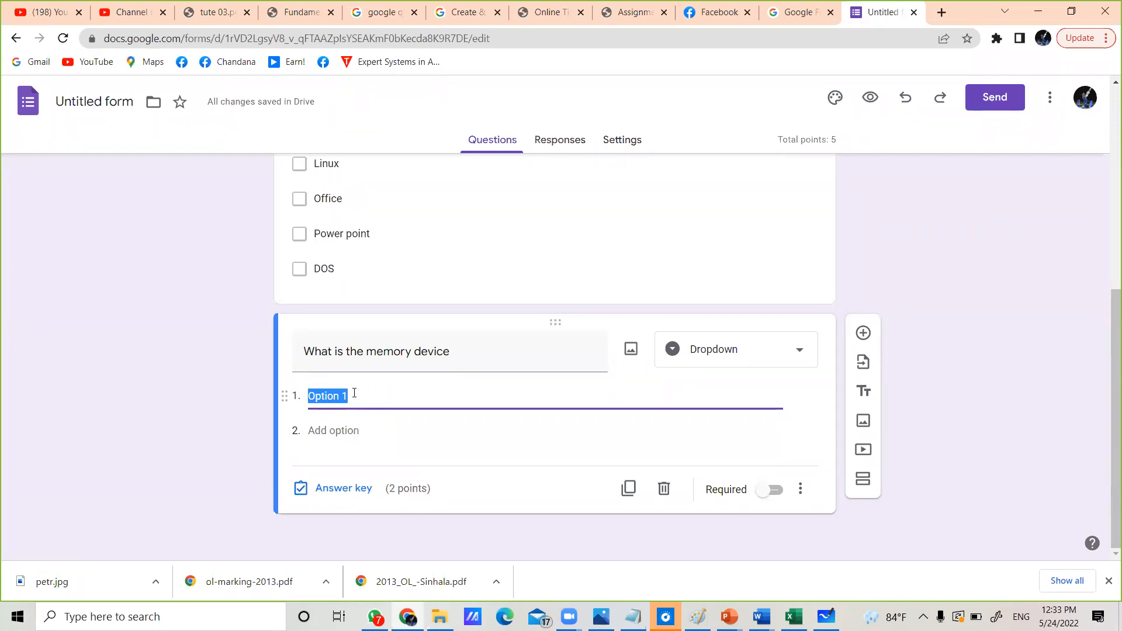
type("CPU")
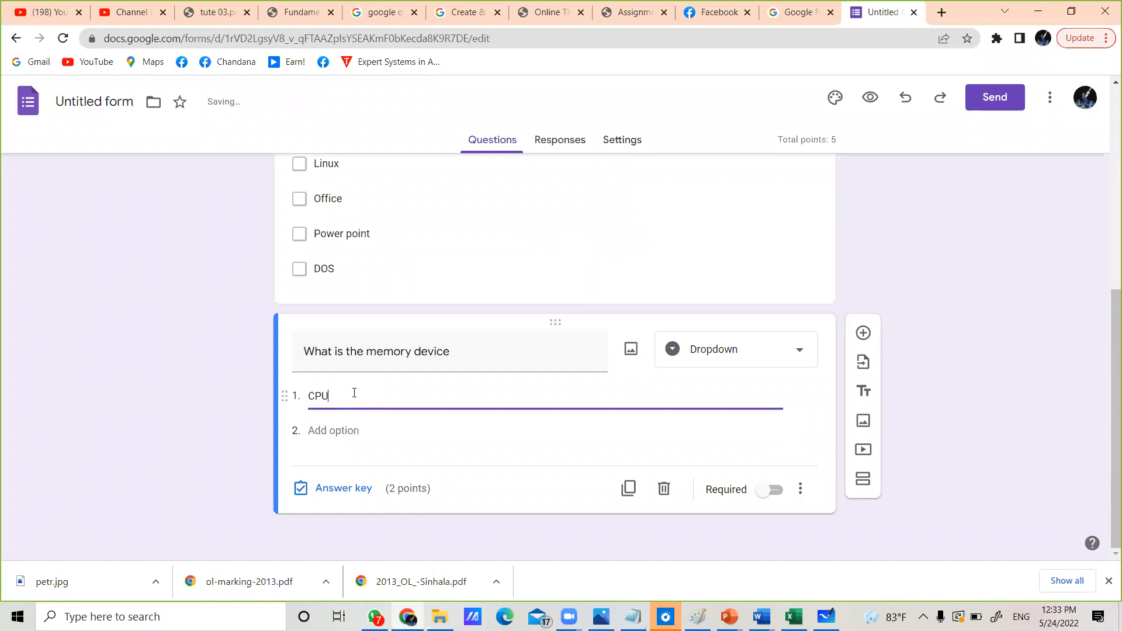
left_click(351, 431)
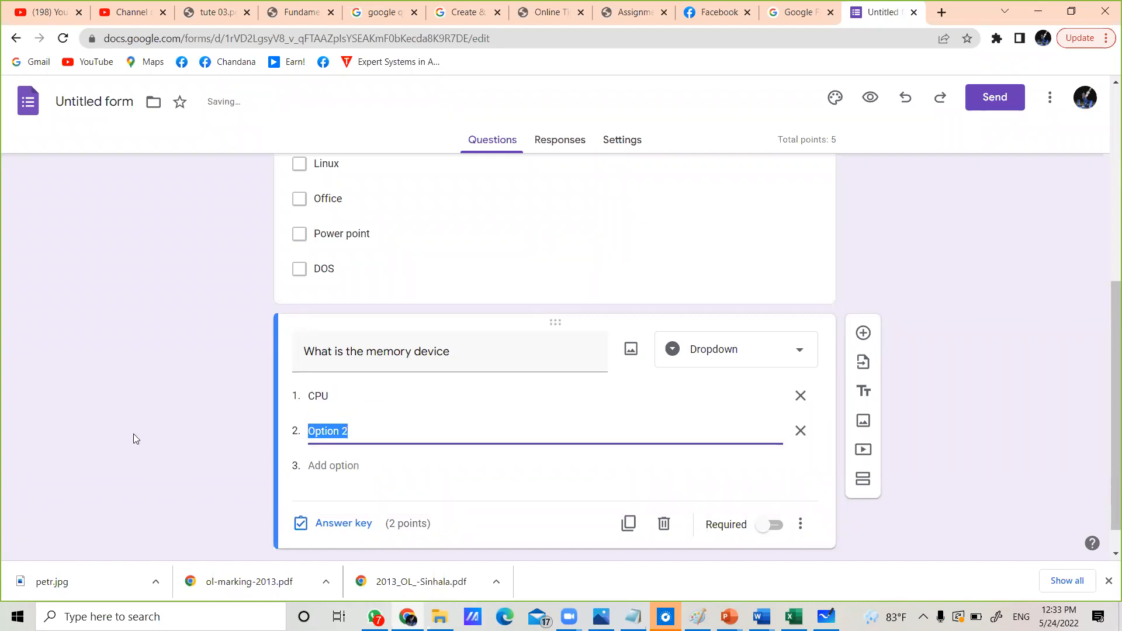
type("Mouse")
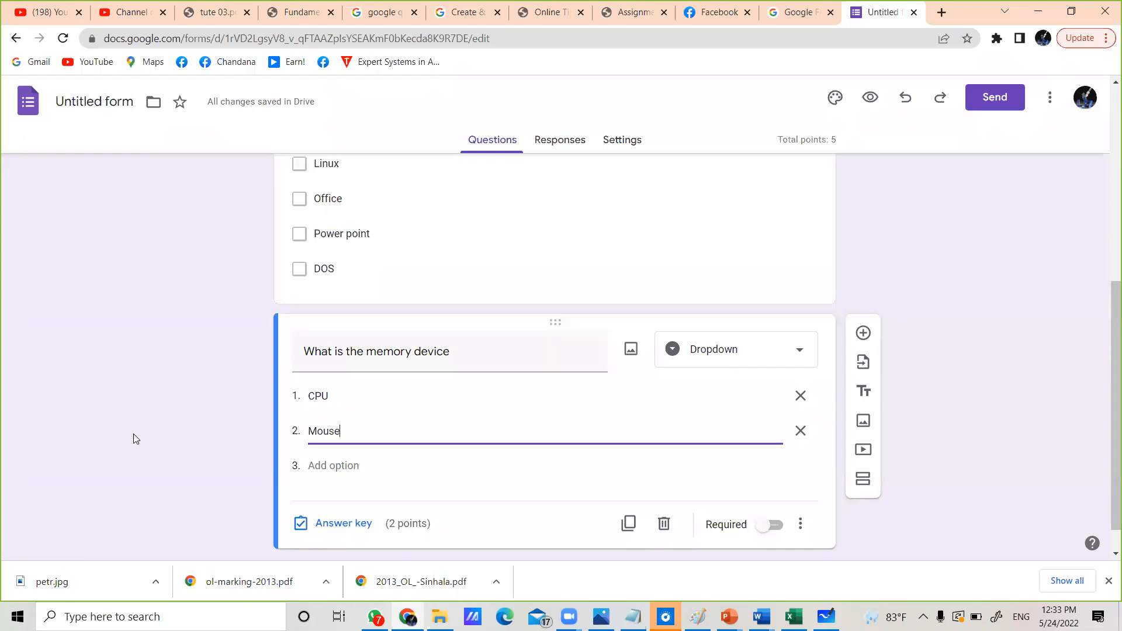
left_click(332, 466)
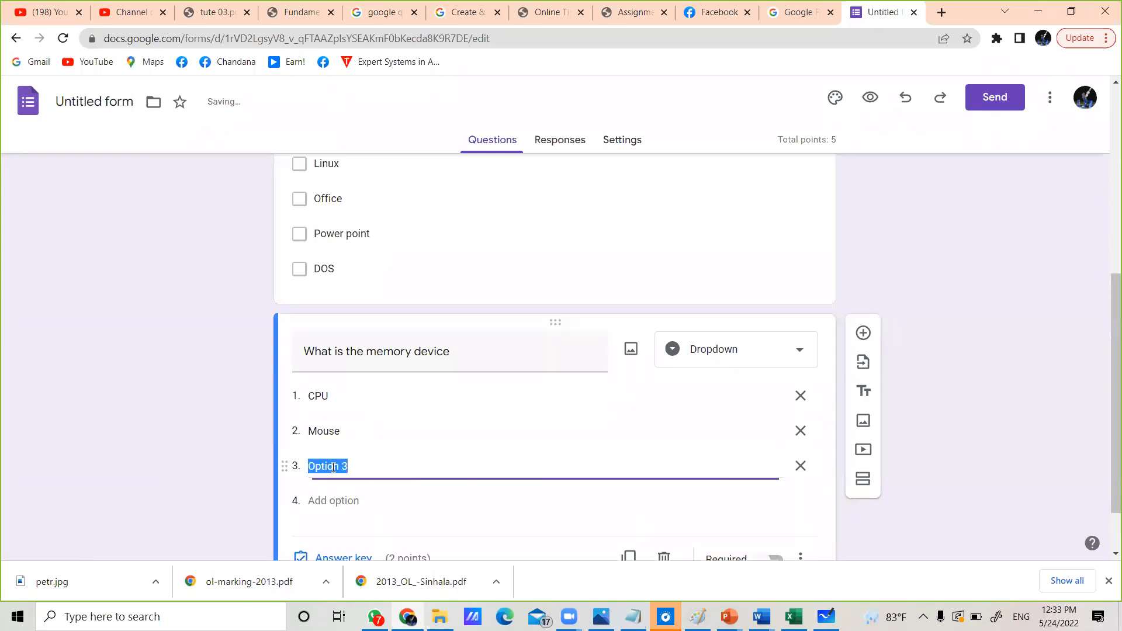
type("Pen drive")
left_click(338, 502)
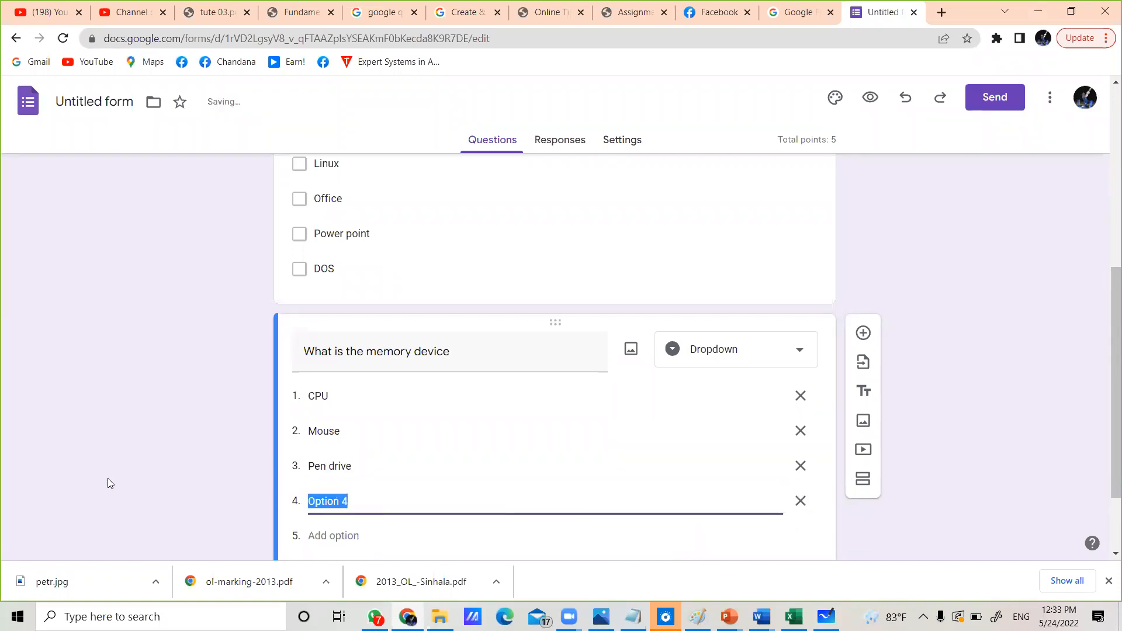
type("Printer")
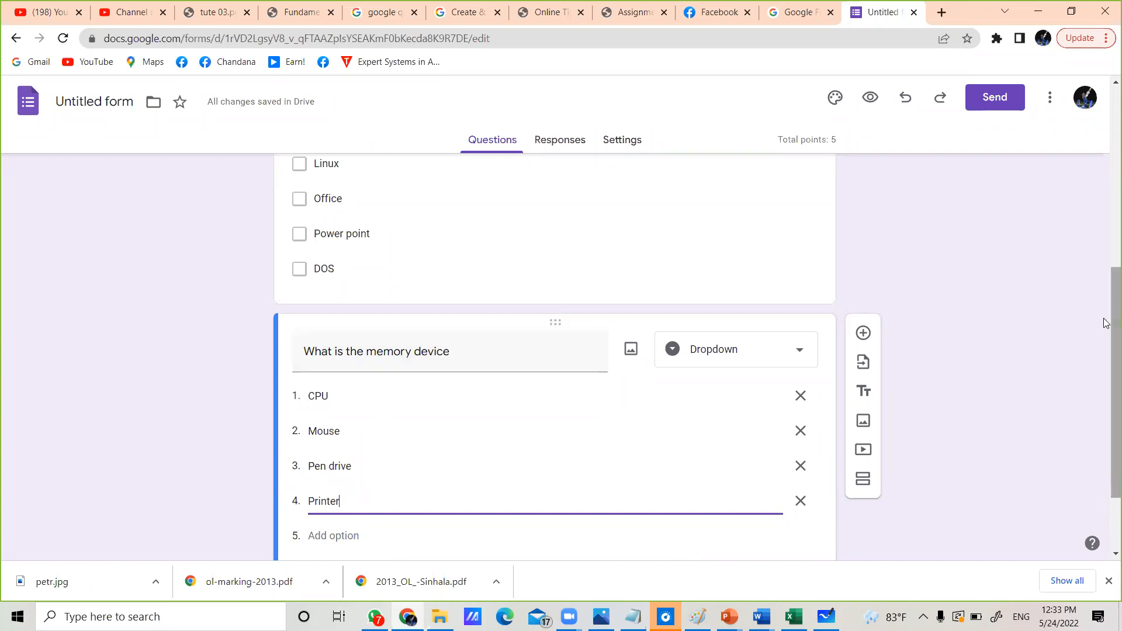
Mark Pen drive as the memory device question's correct answer in the answer key and make the question required.
left_click_drag(1108, 335, 1106, 397)
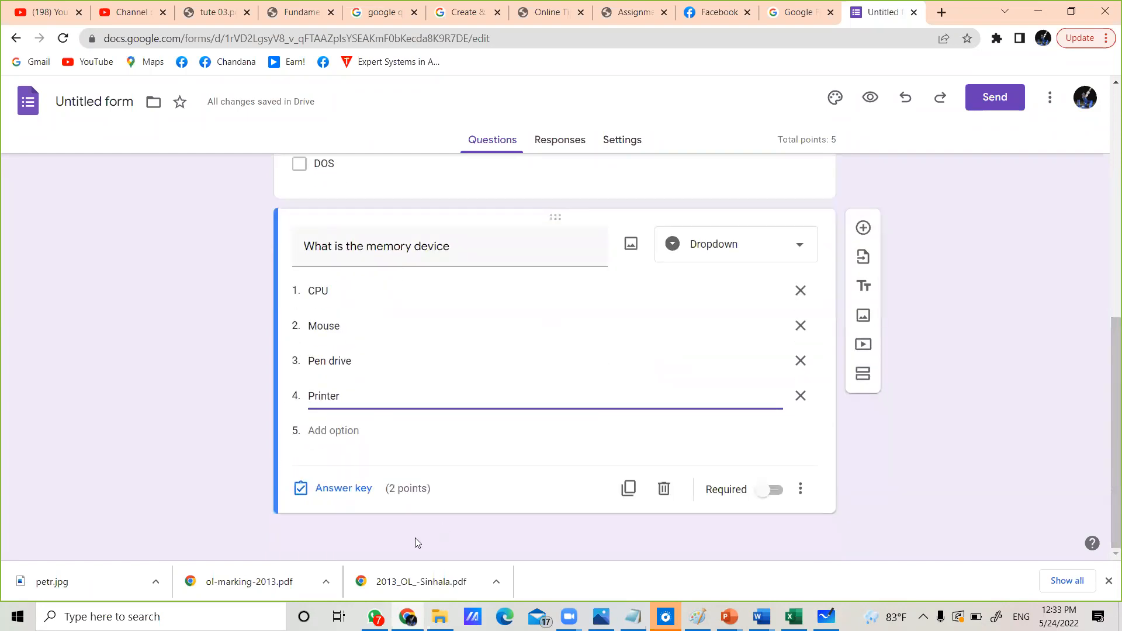
left_click(342, 488)
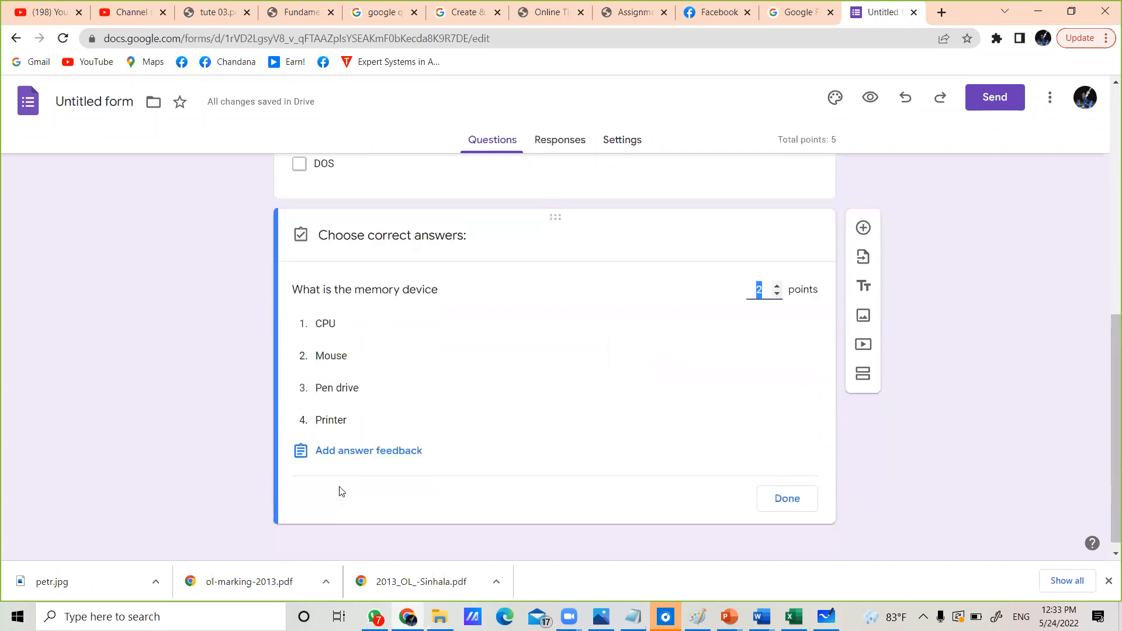
left_click(343, 389)
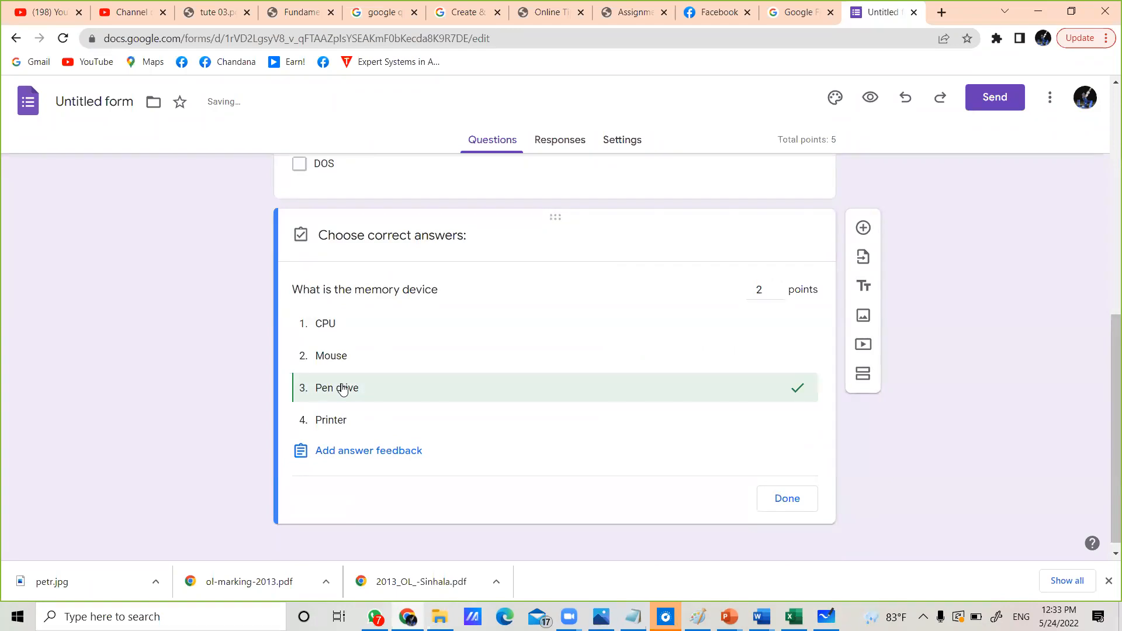
left_click(787, 500)
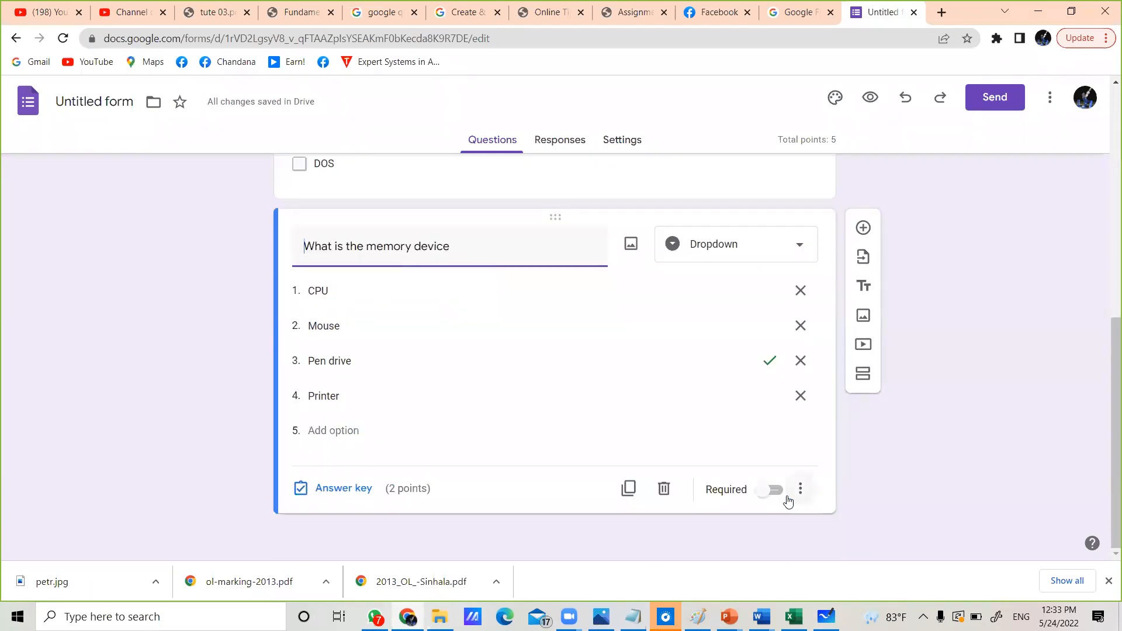
left_click(775, 494)
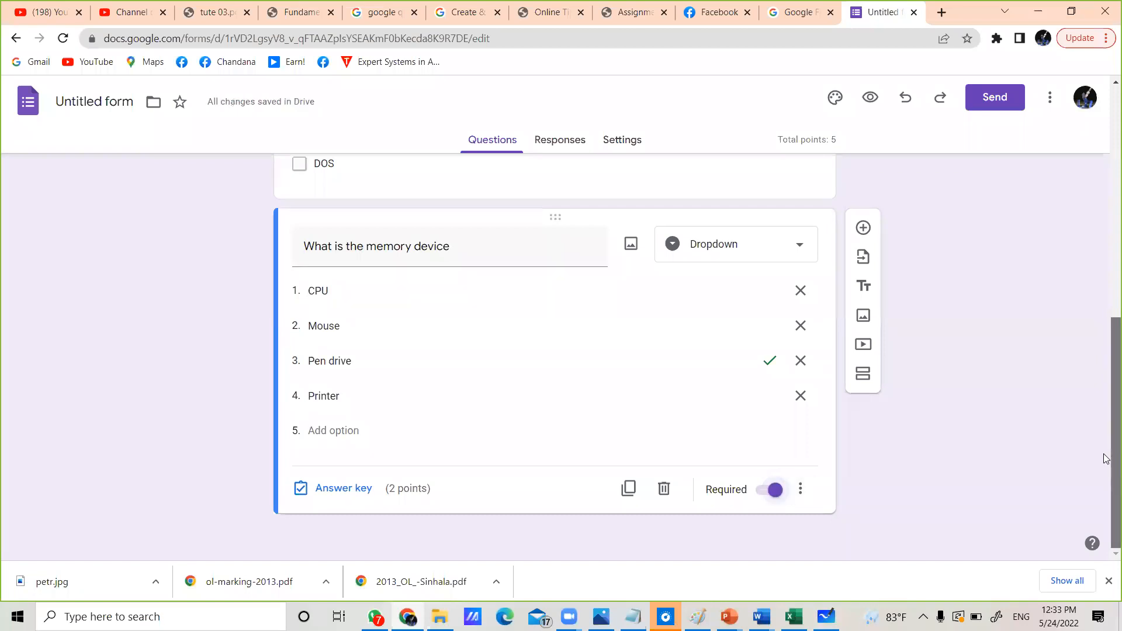
mouse_move(1106, 489)
left_mouse_down()
mouse_move(1105, 275)
mouse_move(1106, 493)
left_mouse_up()
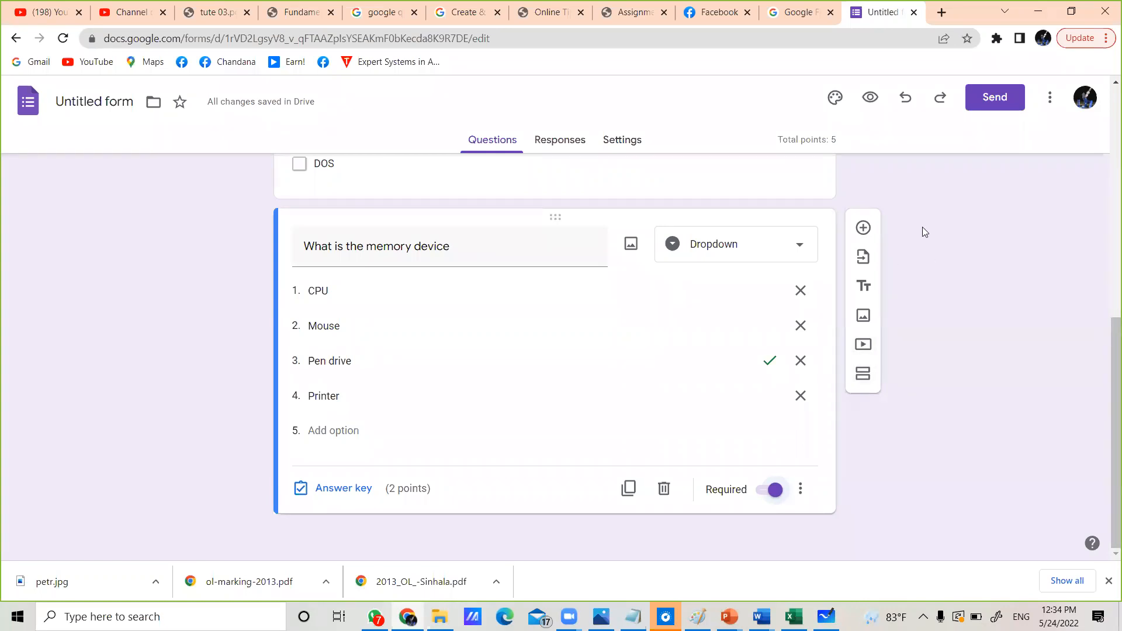
Replace the form's title with "Basic computing".
left_click_drag(1108, 403, 1106, 180)
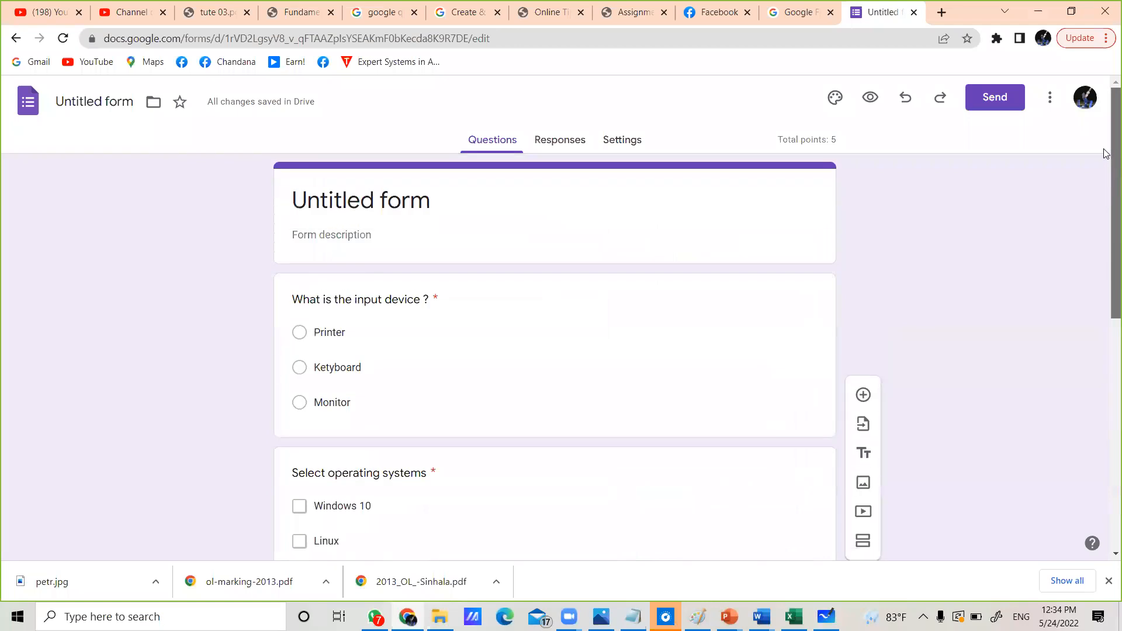
left_click(412, 202)
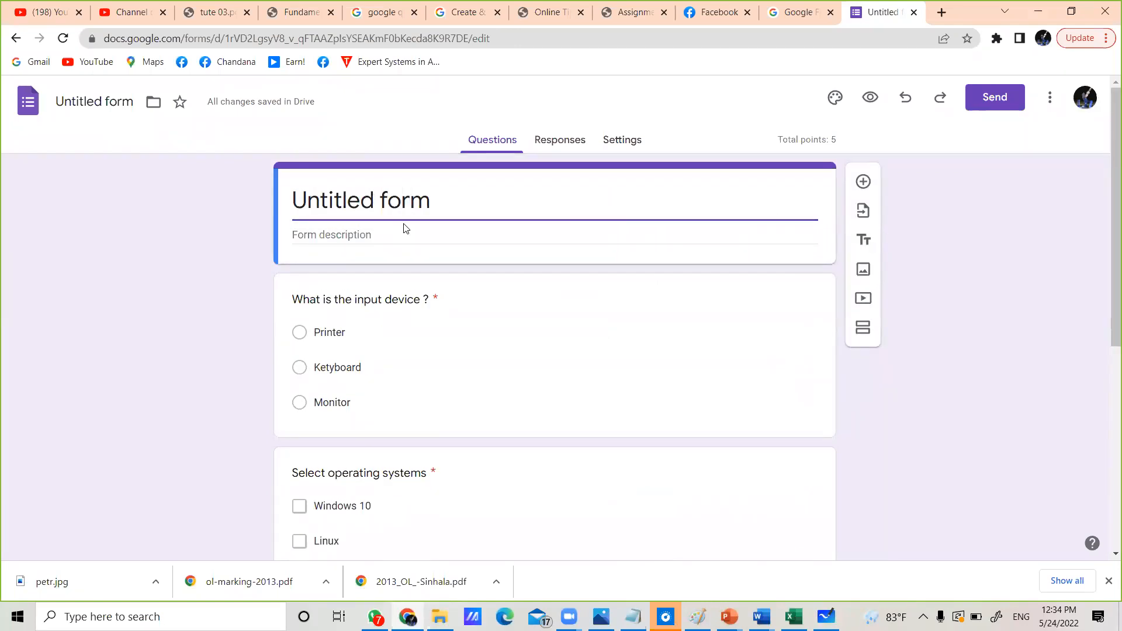
left_click_drag(430, 202, 93, 292)
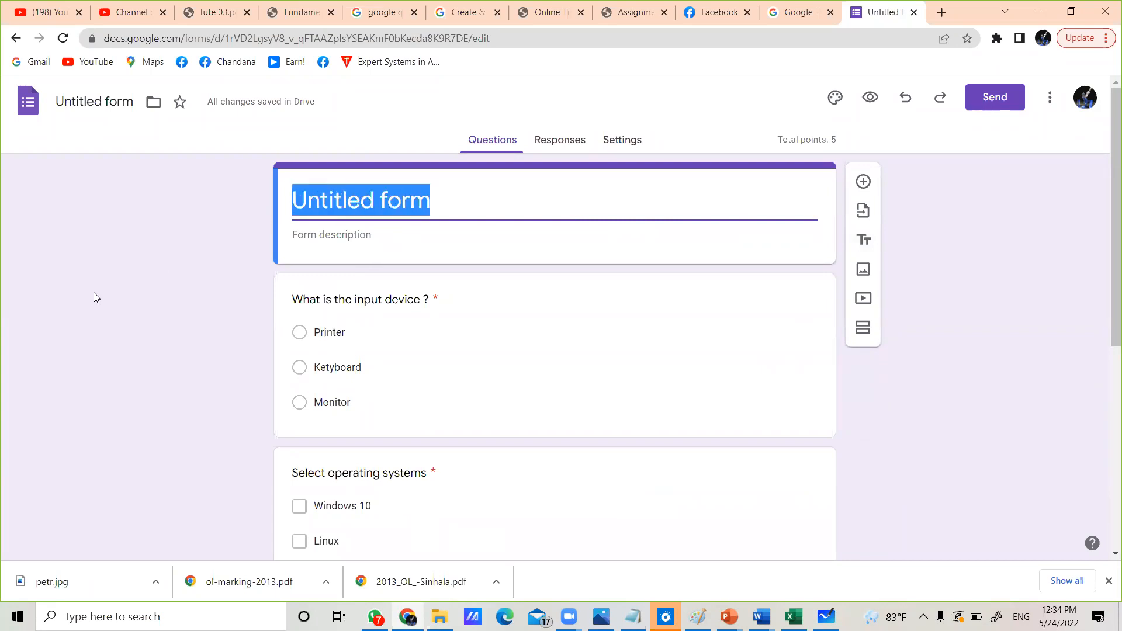
type("Basic compute")
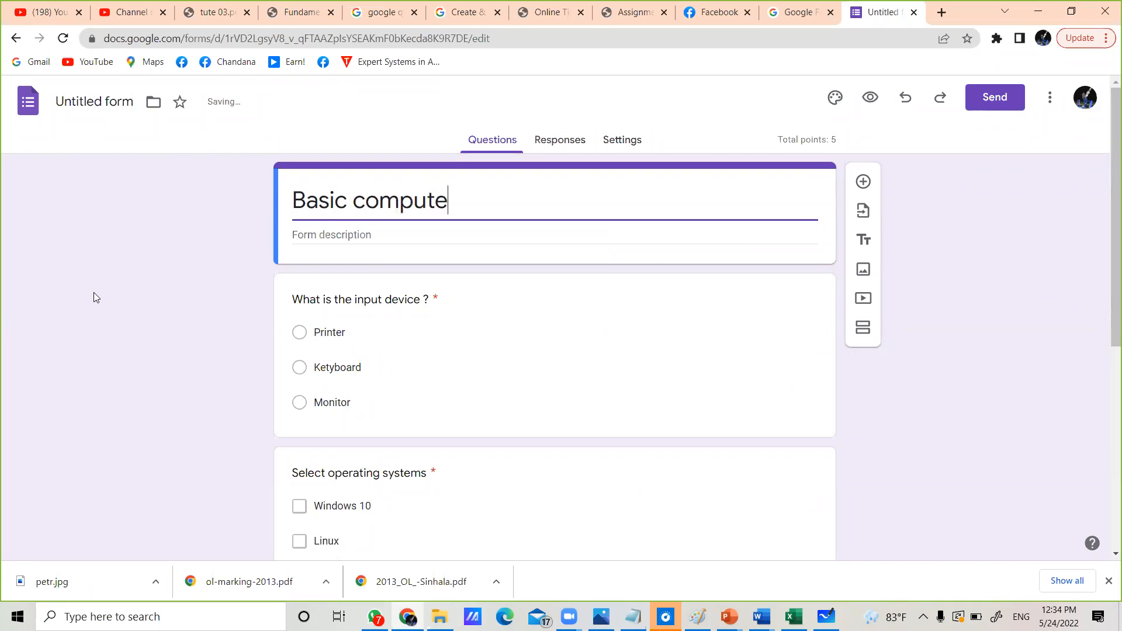
key("BackSpace")
type("ing")
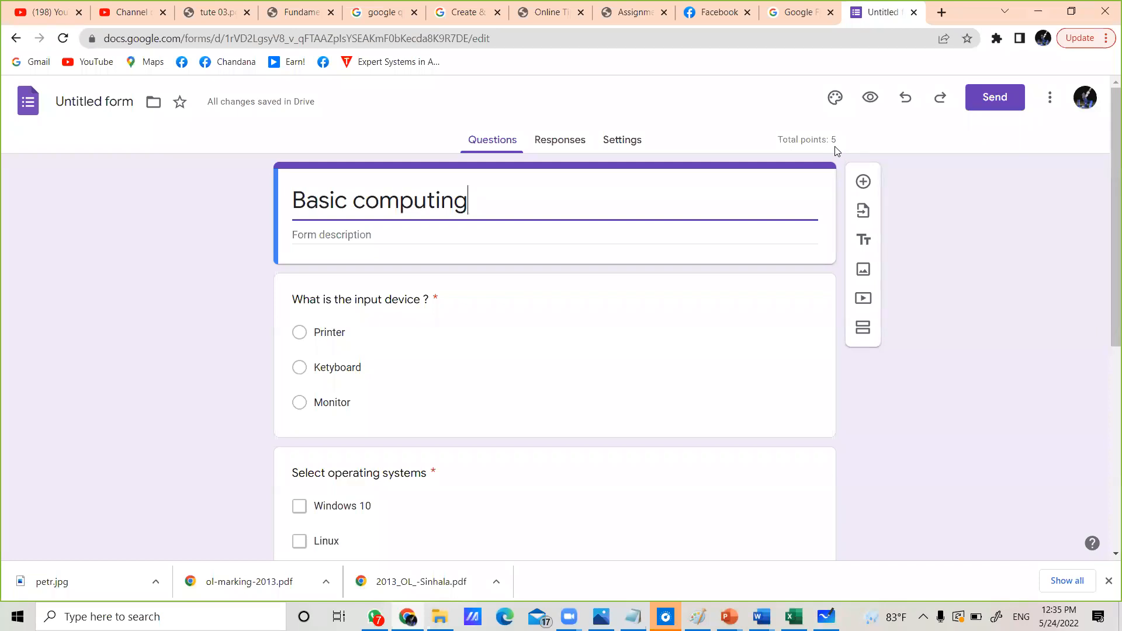
left_click_drag(1106, 200, 1107, 402)
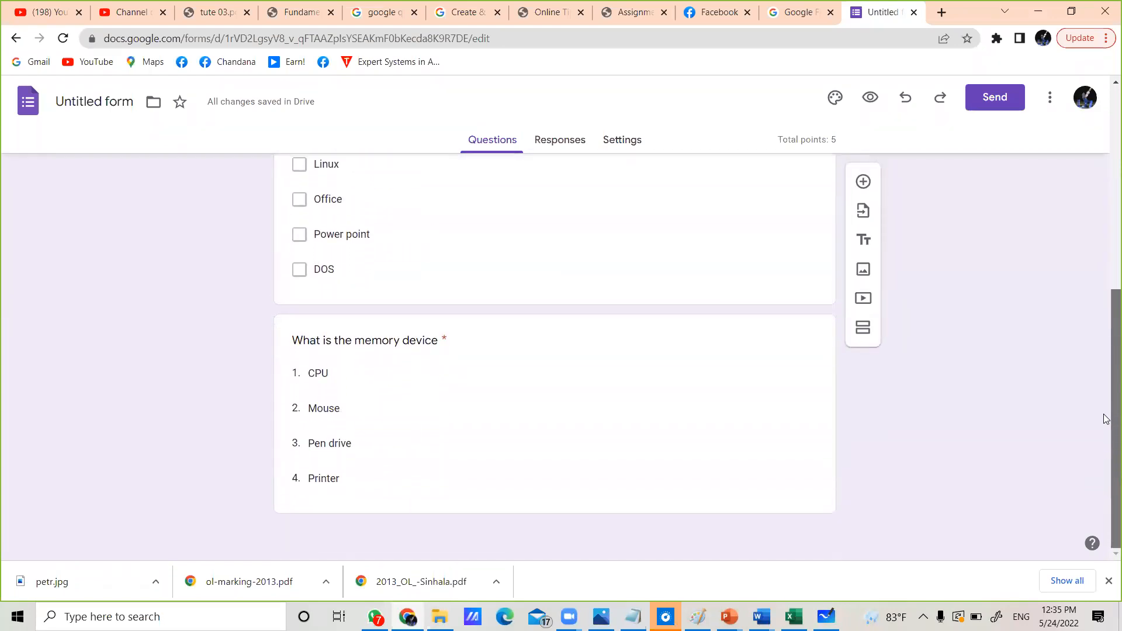
scroll(1104, 316, "up", 3)
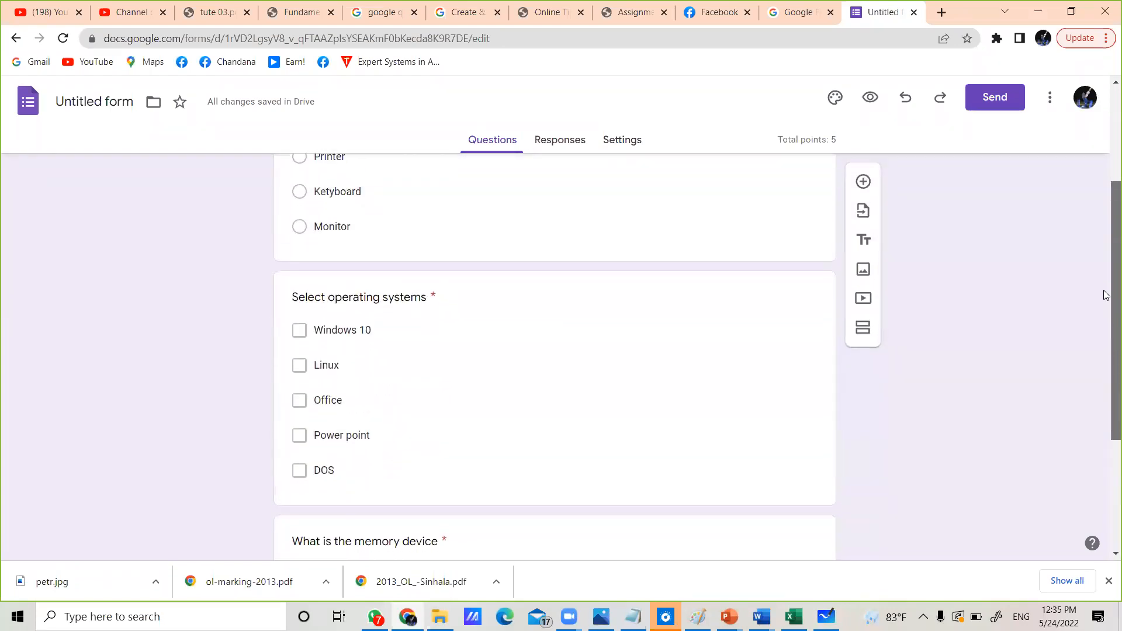
scroll(1107, 294, "down", 3)
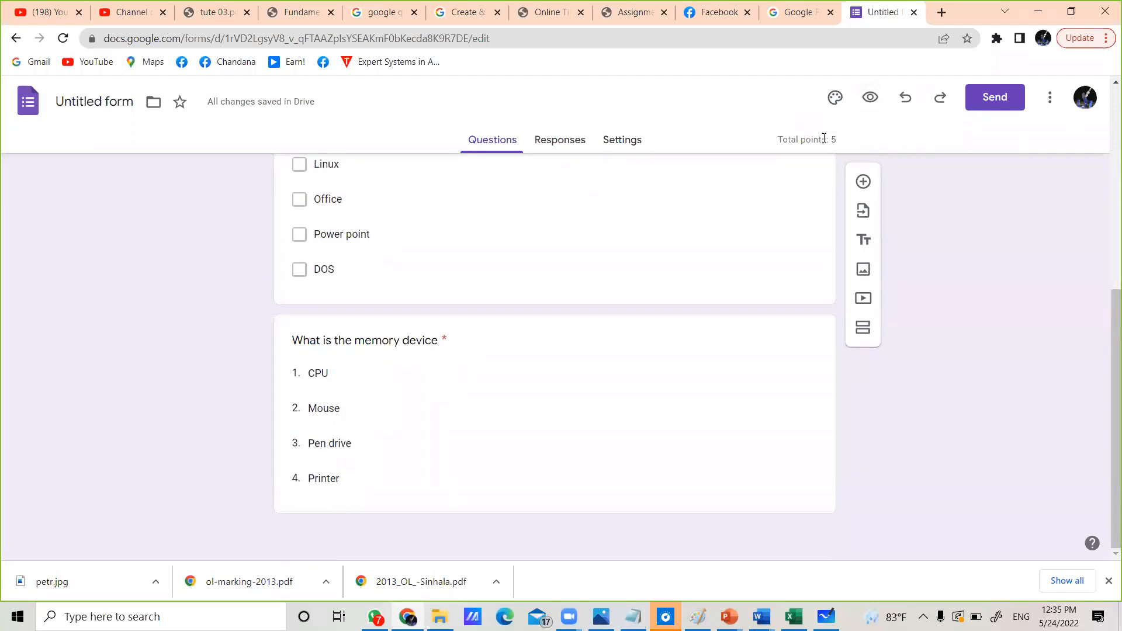
left_click_drag(1105, 395, 1101, 141)
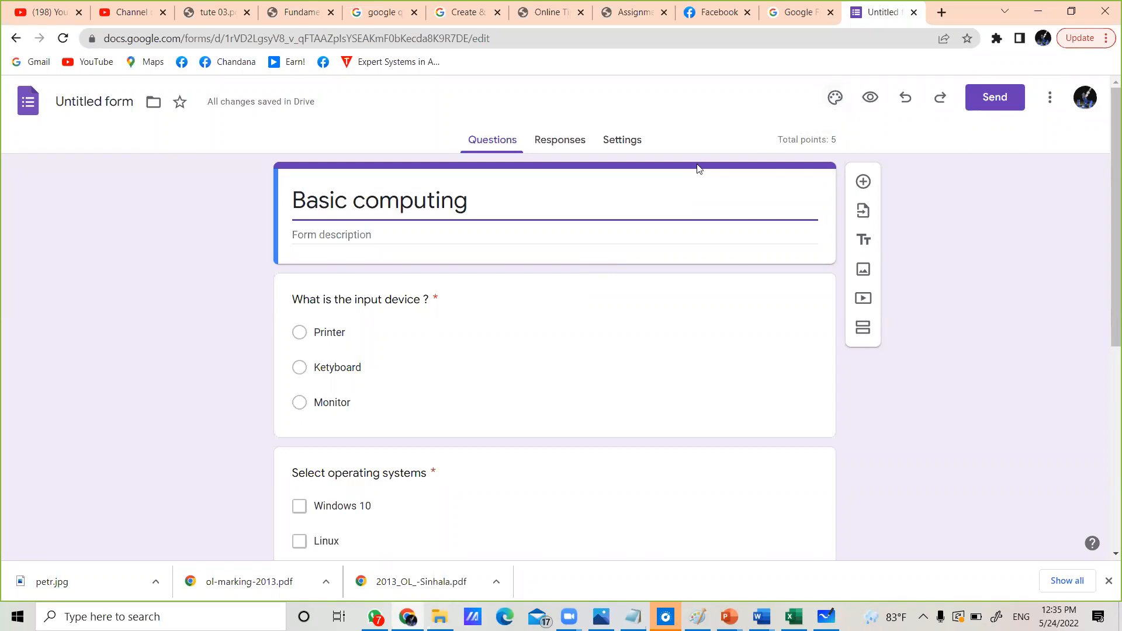
Insert the open book image with heart-folded pages from the Work and School themes as the form's header.
left_click(834, 108)
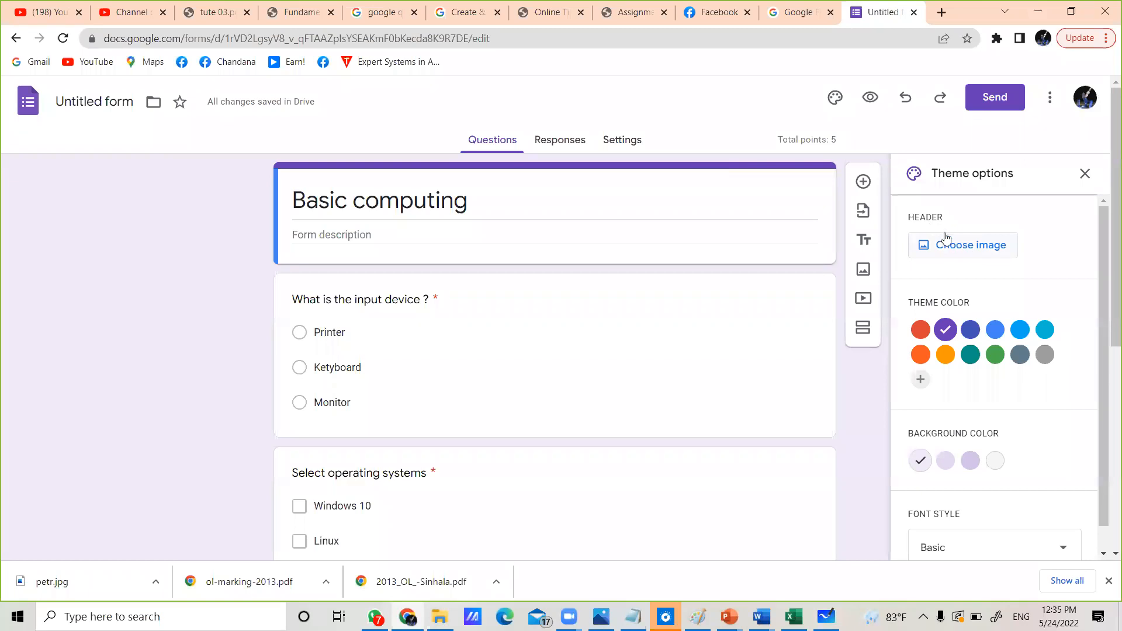
left_click(946, 244)
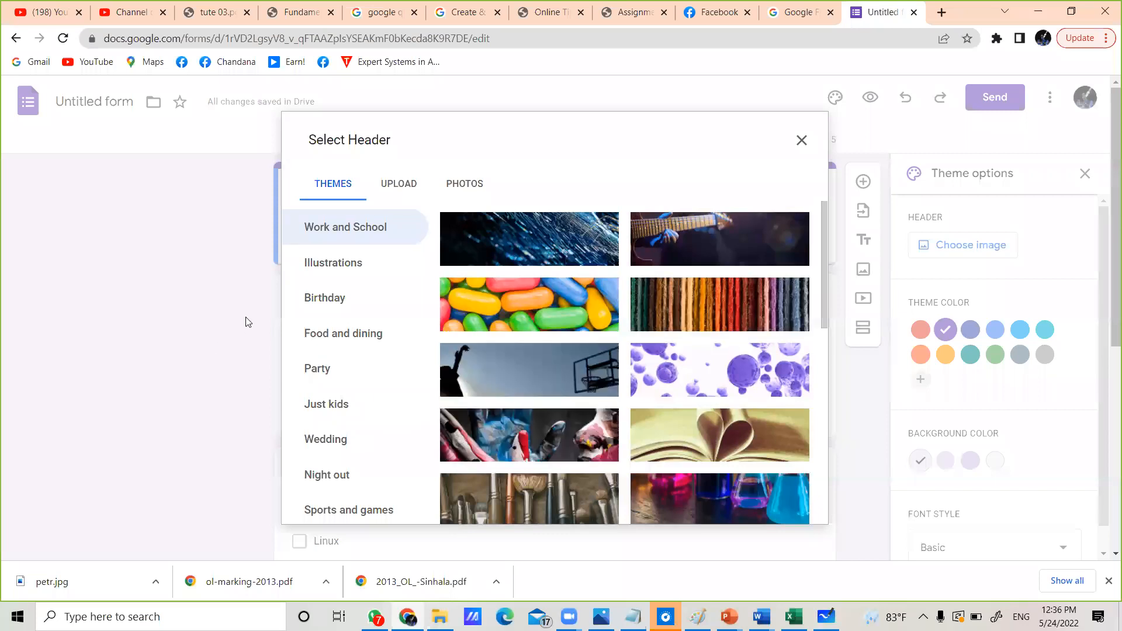
left_click(750, 444)
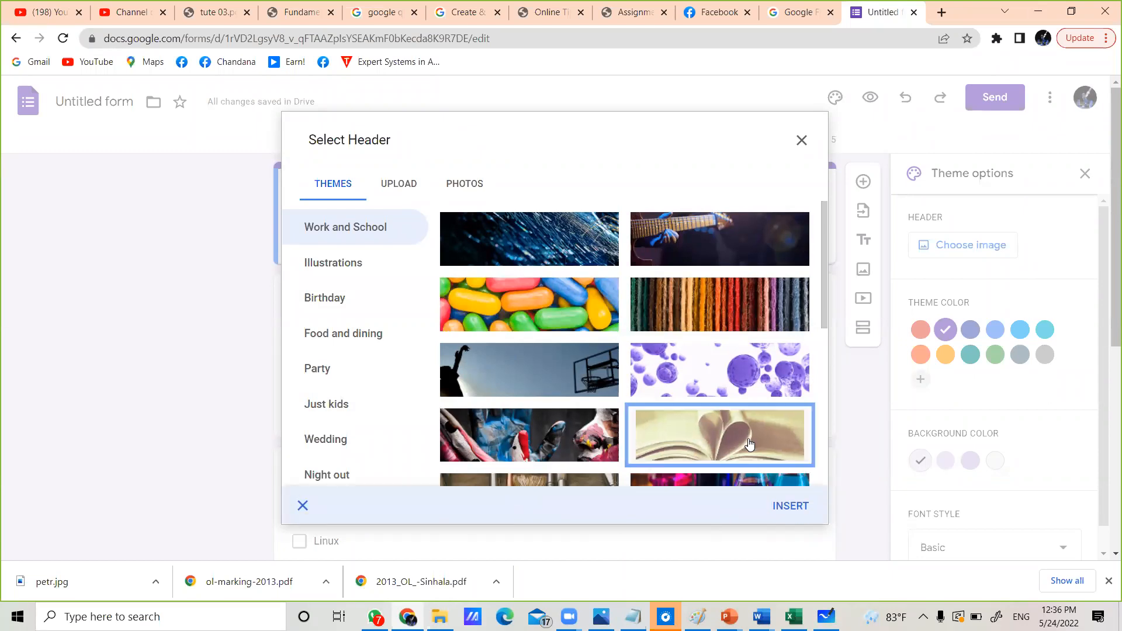
left_click(791, 507)
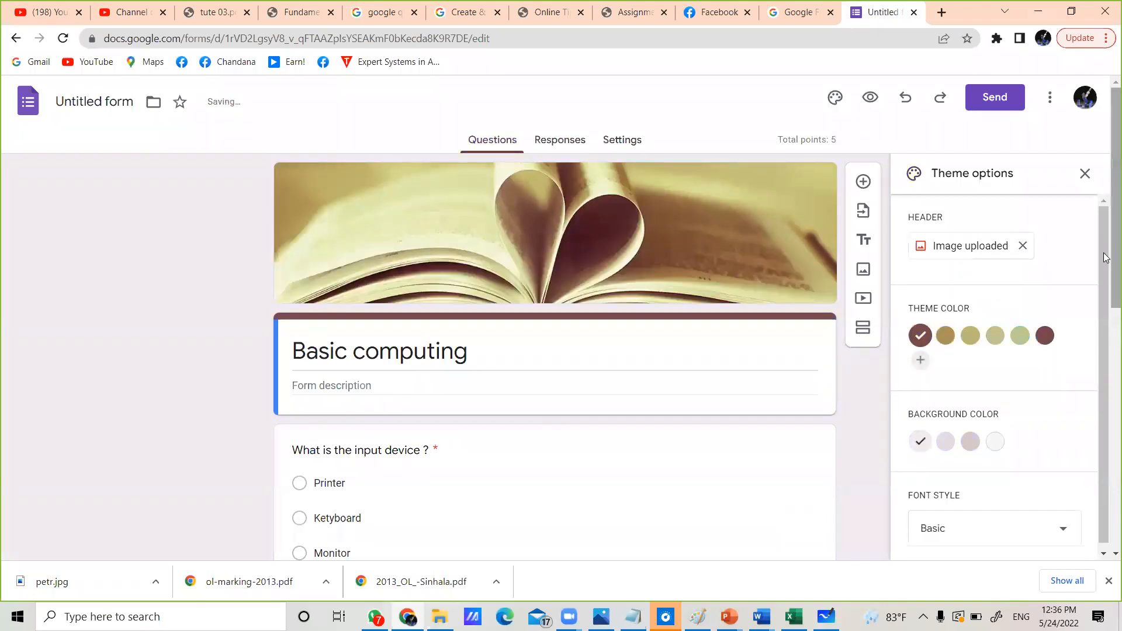
Try the tan theme color, then set the theme to the last dark reddish-brown swatch and check the form.
mouse_move(1105, 261)
left_mouse_down()
mouse_move(1104, 328)
mouse_move(1105, 268)
left_mouse_up()
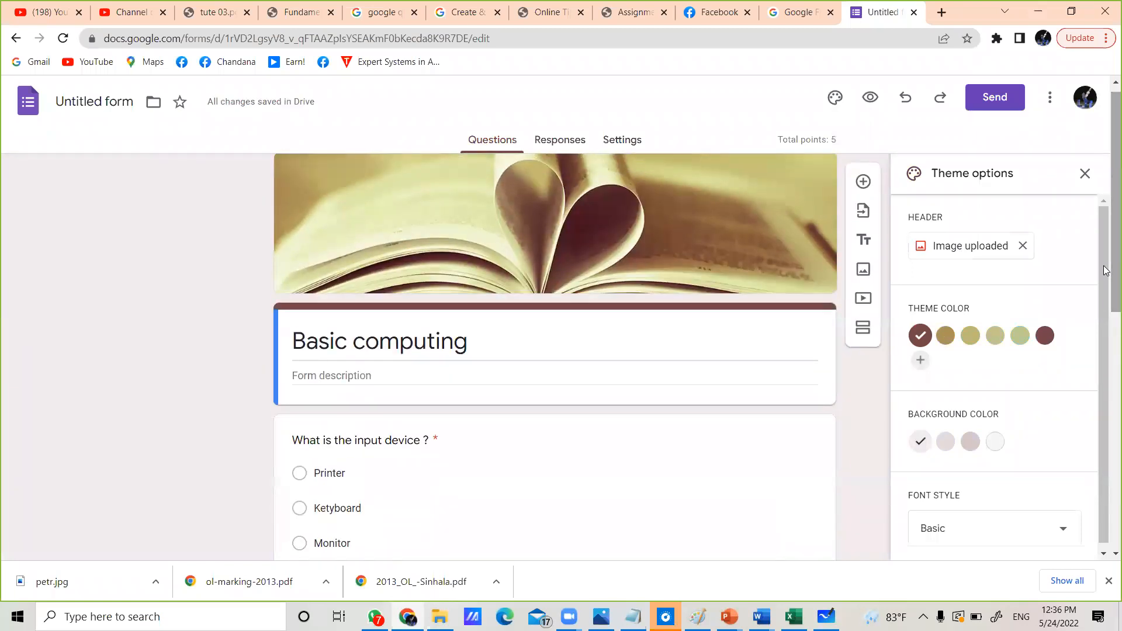
left_click(947, 337)
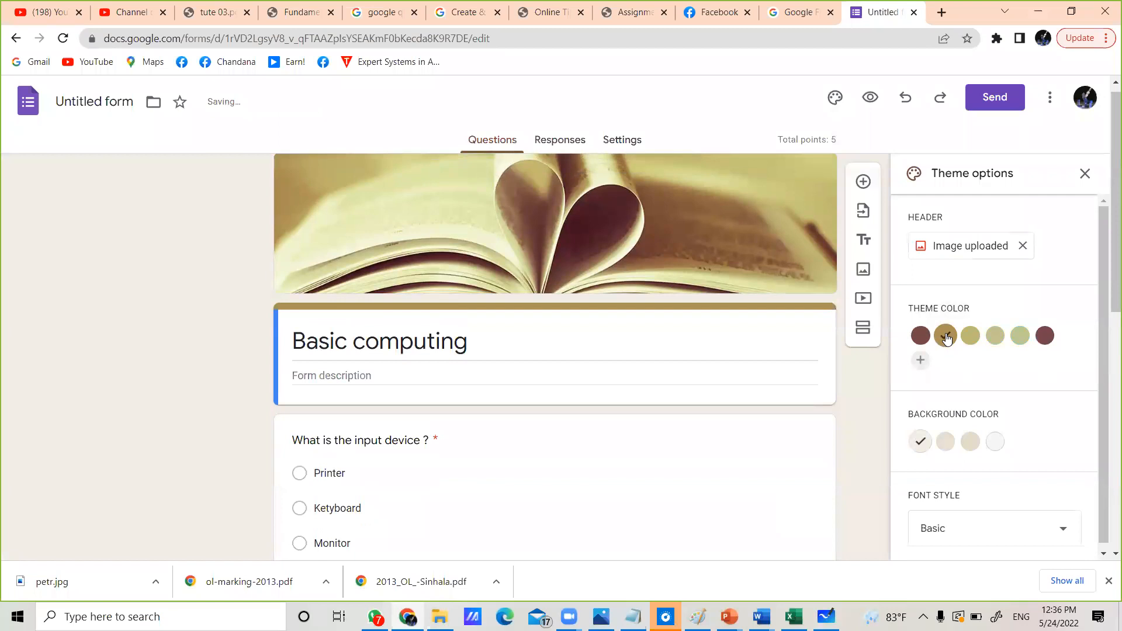
left_click(1053, 345)
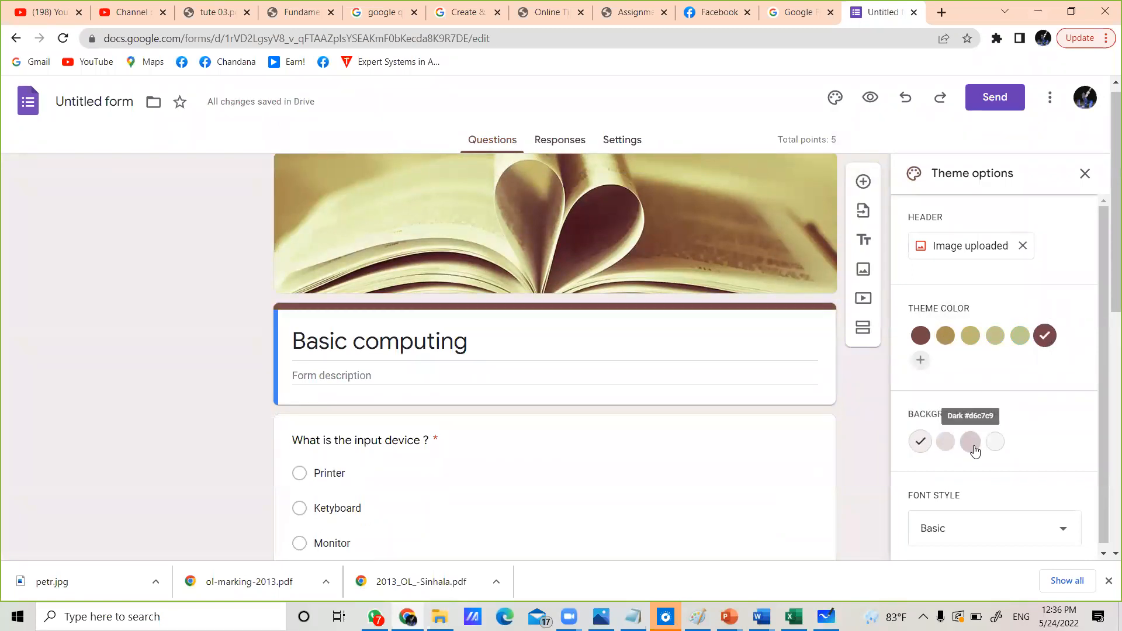
scroll(1107, 315, "down", 3)
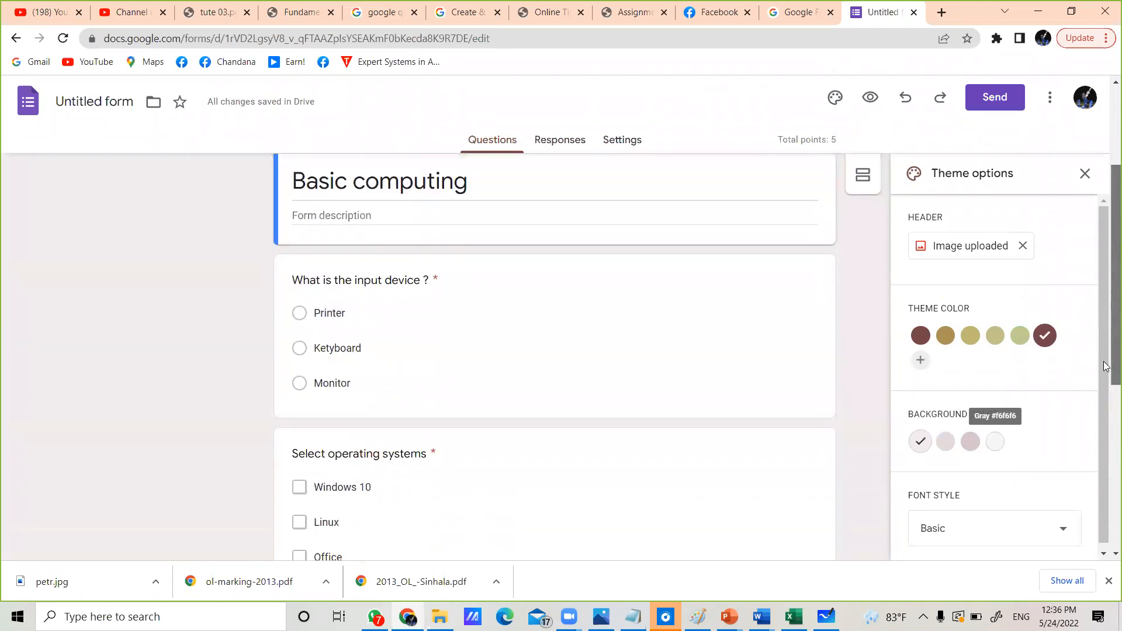
left_click_drag(1107, 376, 1106, 273)
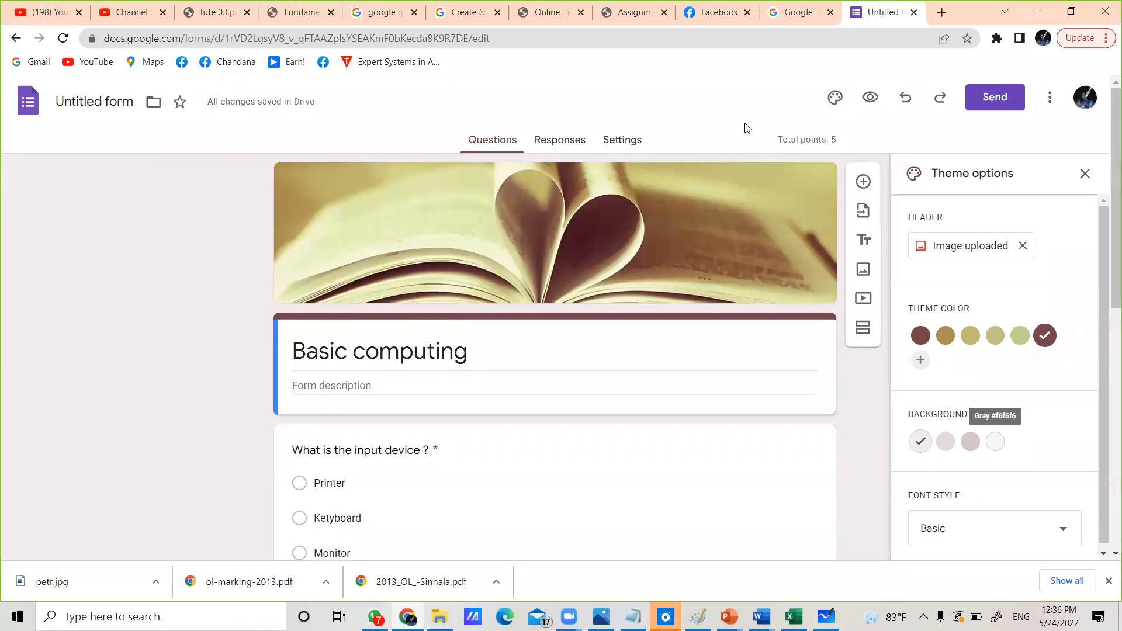
Copy the form's shortened share link and open it in a new browser tab.
left_click(996, 98)
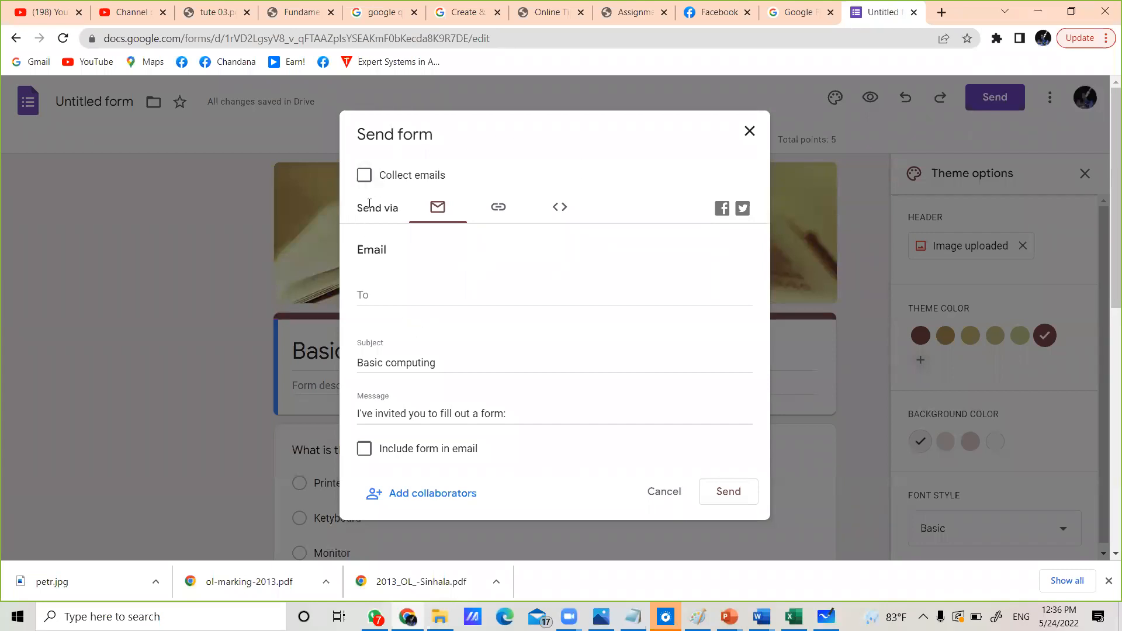
left_click(496, 218)
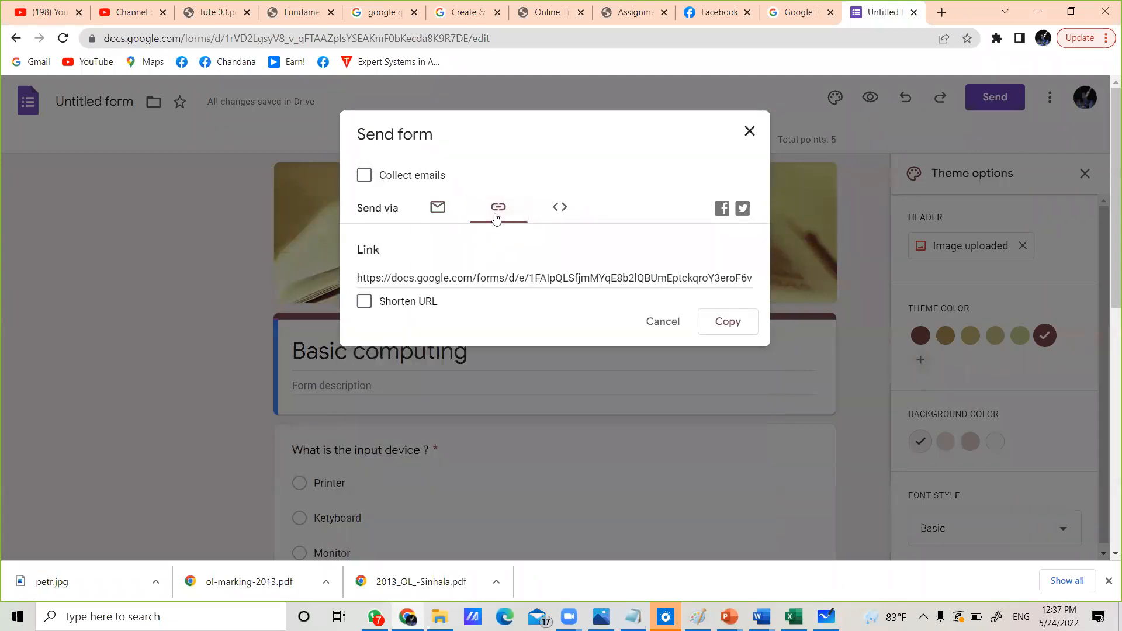
left_click(363, 301)
left_click(733, 327)
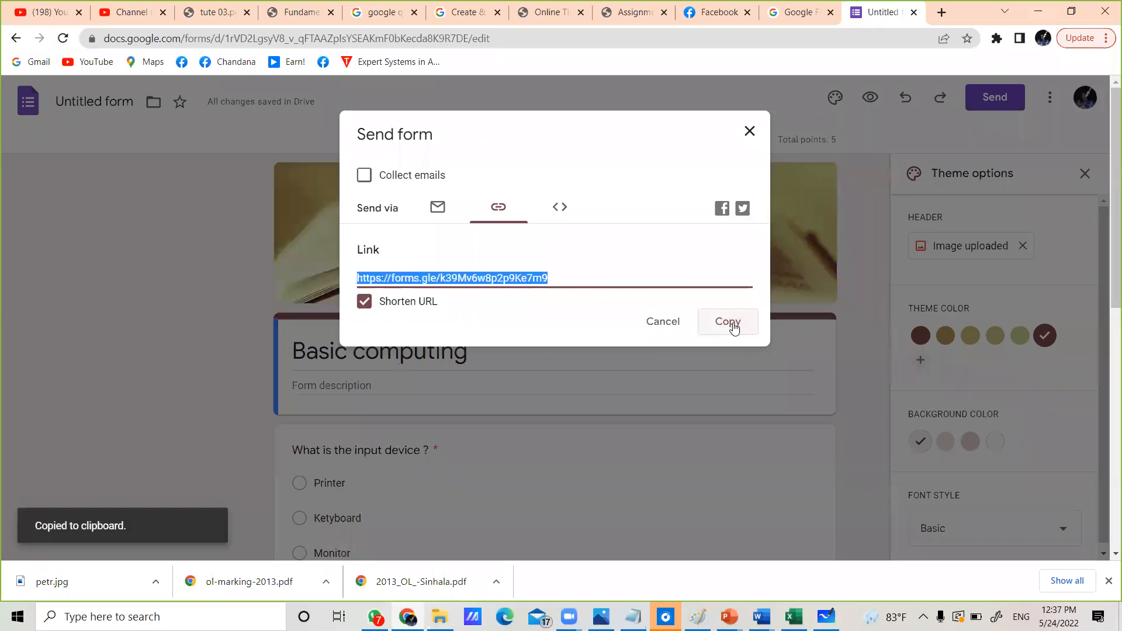
left_click(941, 13)
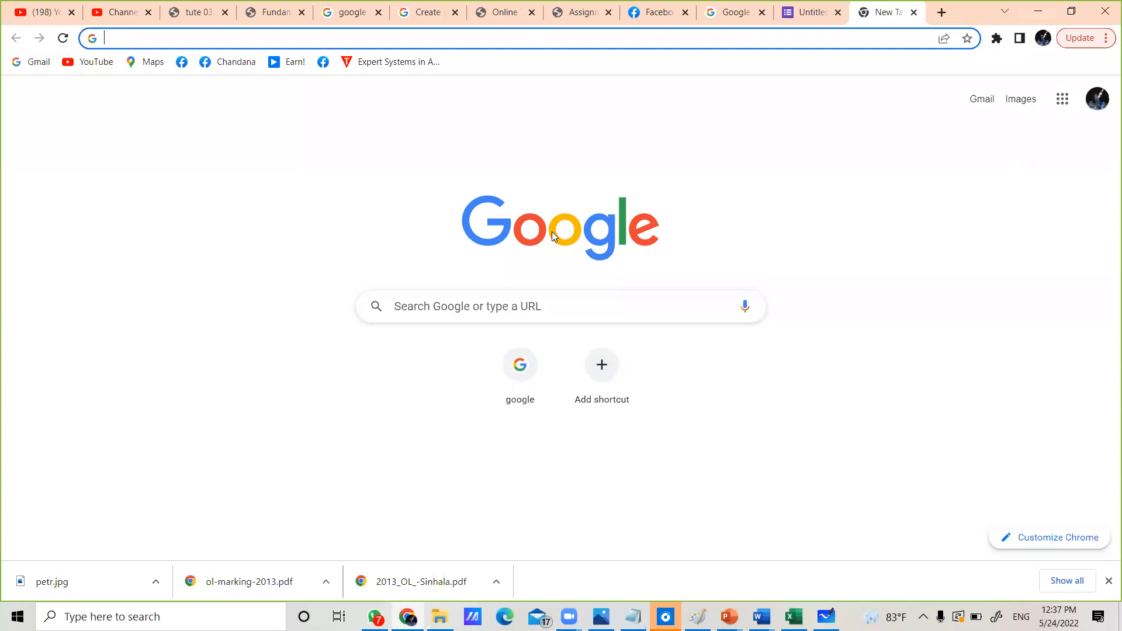
key("ctrl+v")
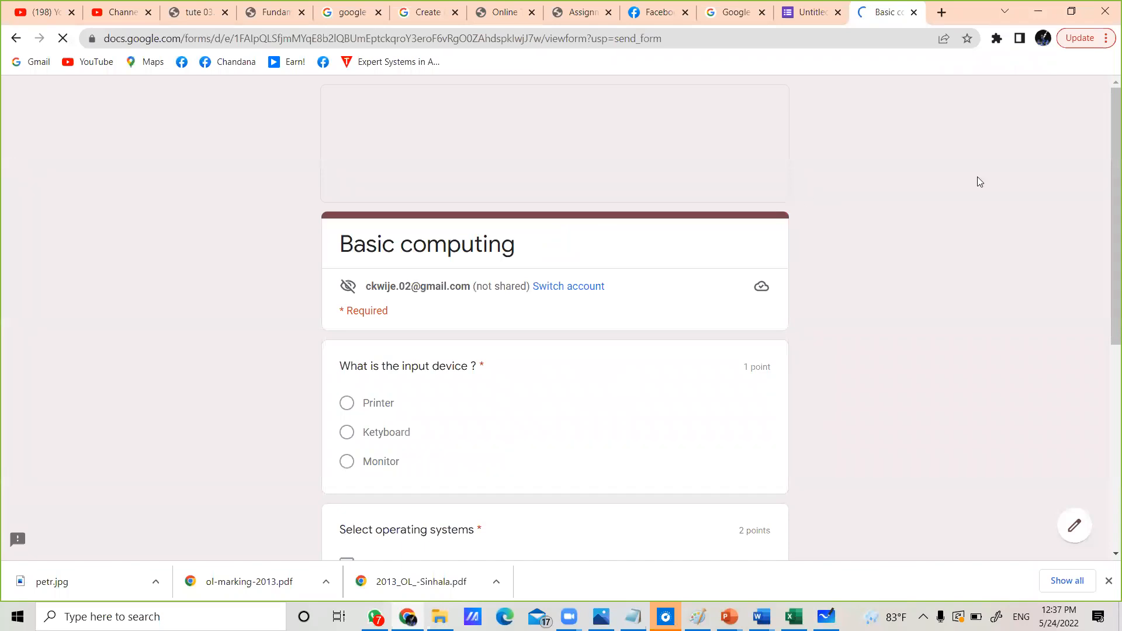
Answer the input device question with Ketyboard.
left_click_drag(1114, 155, 1105, 225)
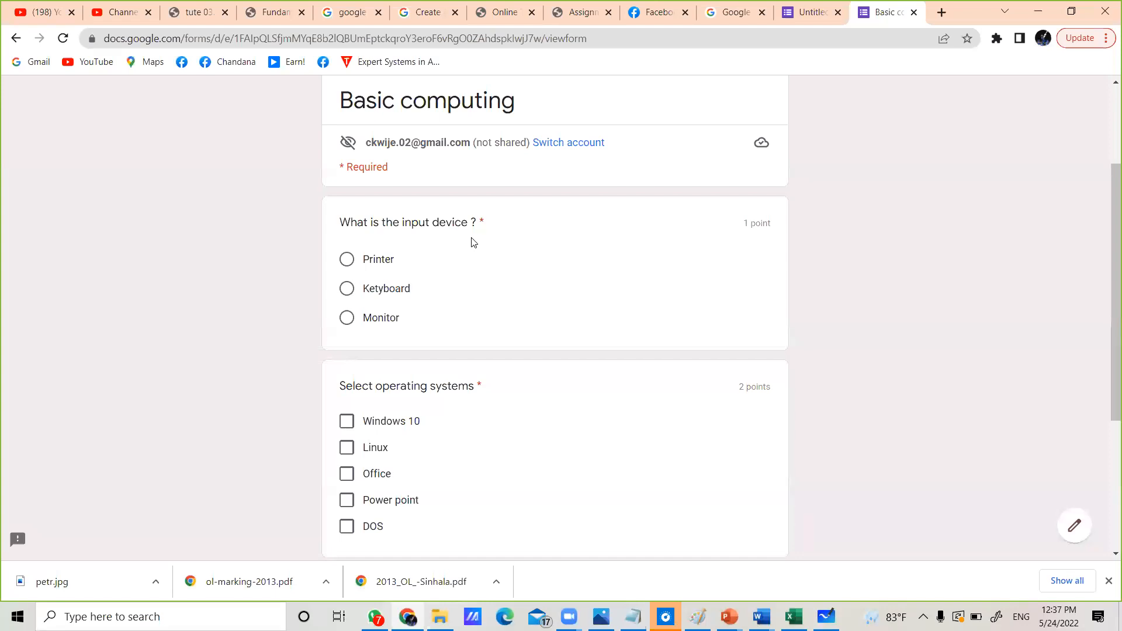
left_click(349, 291)
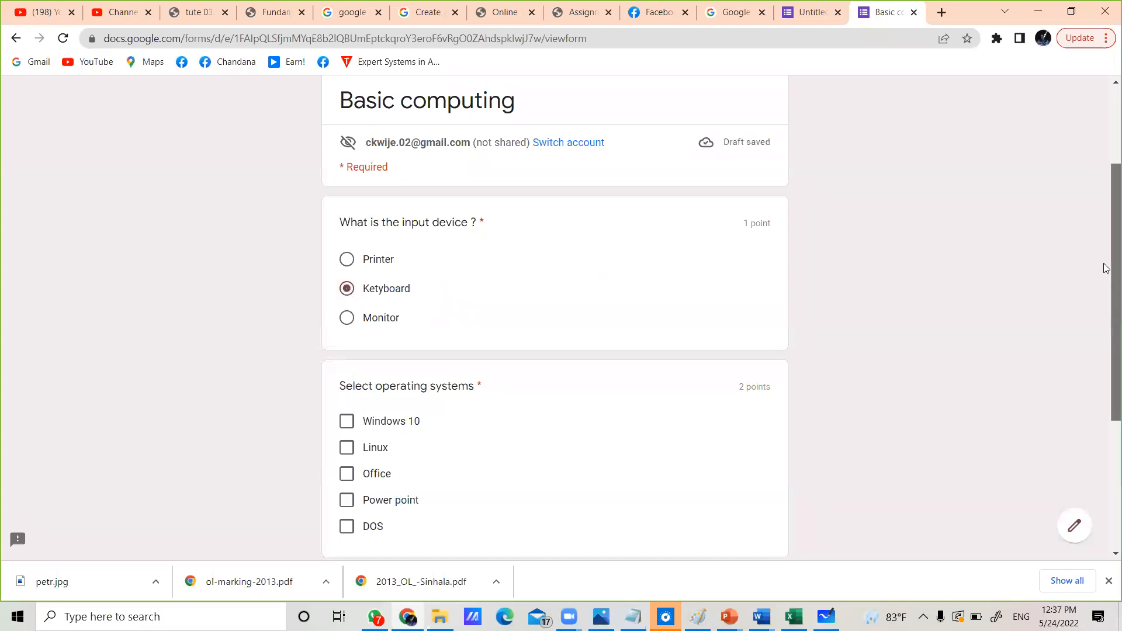
left_click(346, 261)
left_click(347, 291)
Select Windows 10, Linux and DOS as the answers to the operating systems question.
scroll(392, 370, "down", 2)
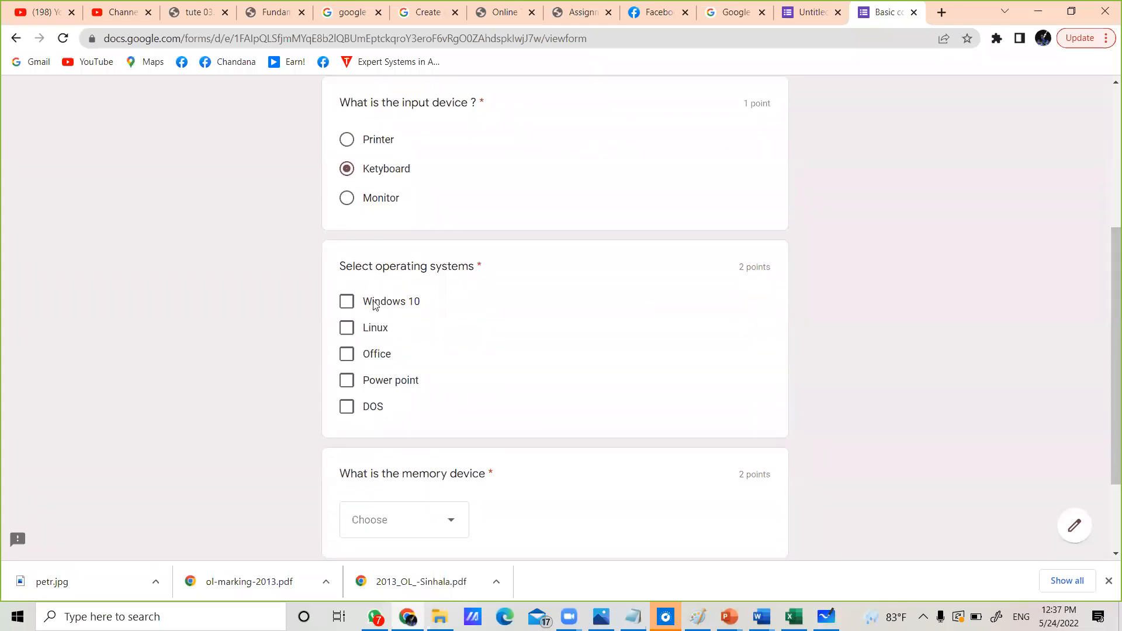
left_click(348, 302)
left_click(348, 328)
left_click(347, 406)
Choose Pen drive as the answer to the memory device question and submit the quiz response.
left_click_drag(1106, 378, 1105, 445)
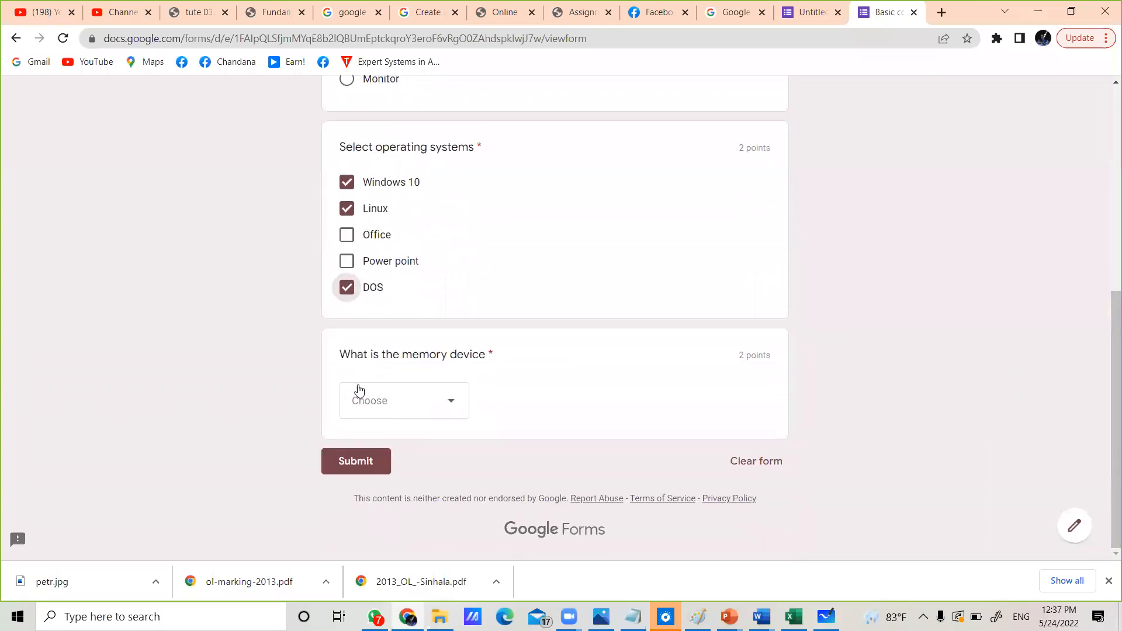
left_click(455, 407)
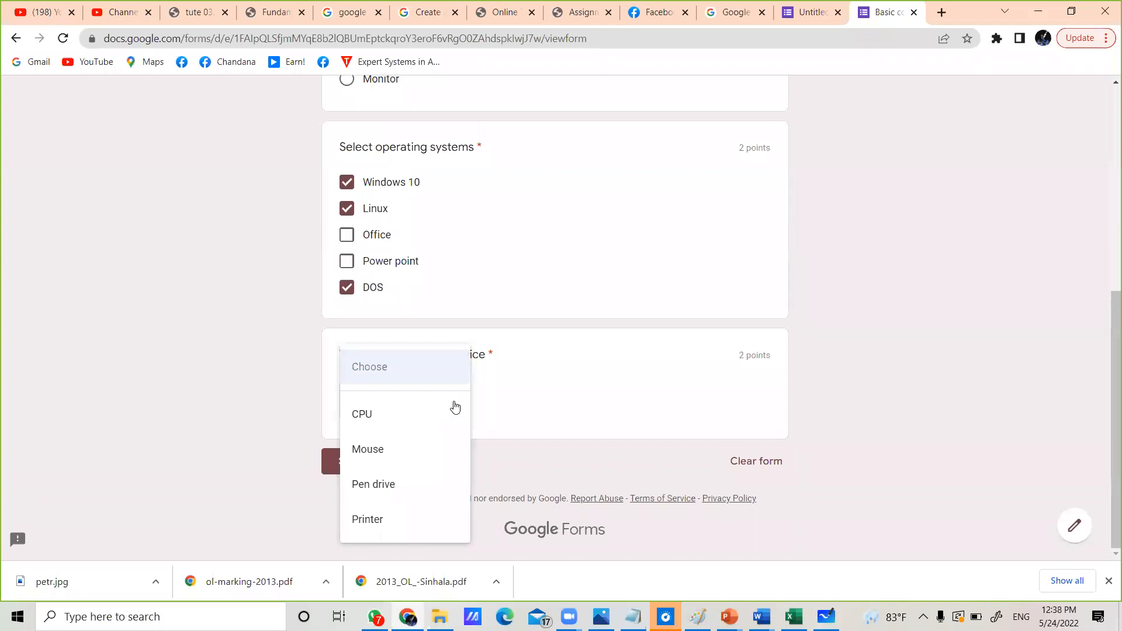
left_click(384, 485)
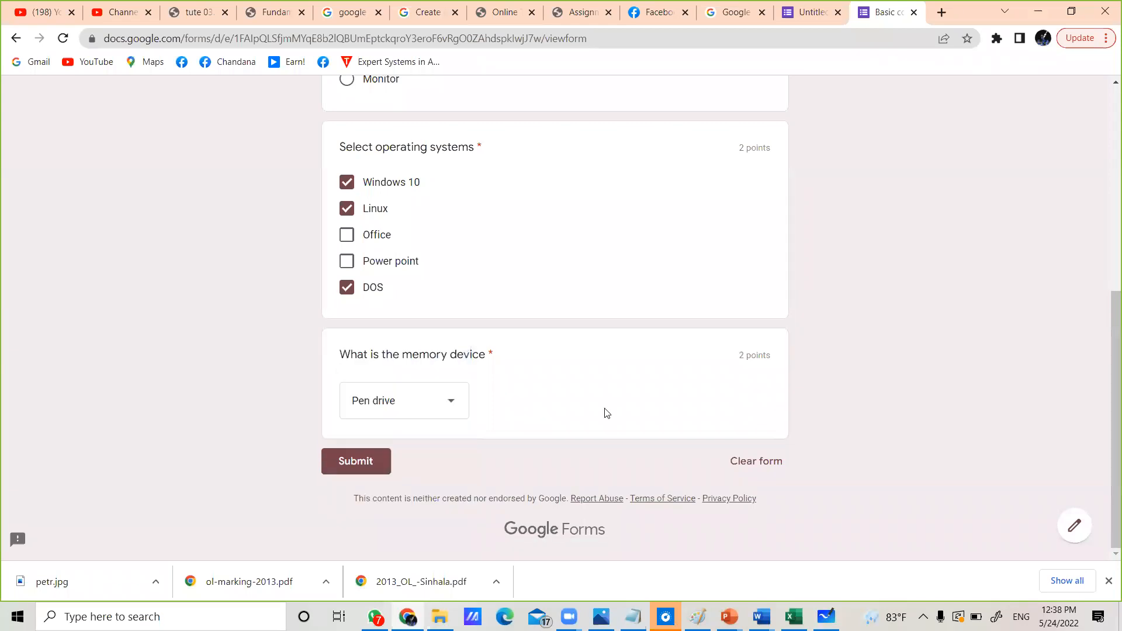
left_click_drag(1105, 351, 1107, 380)
left_click(366, 463)
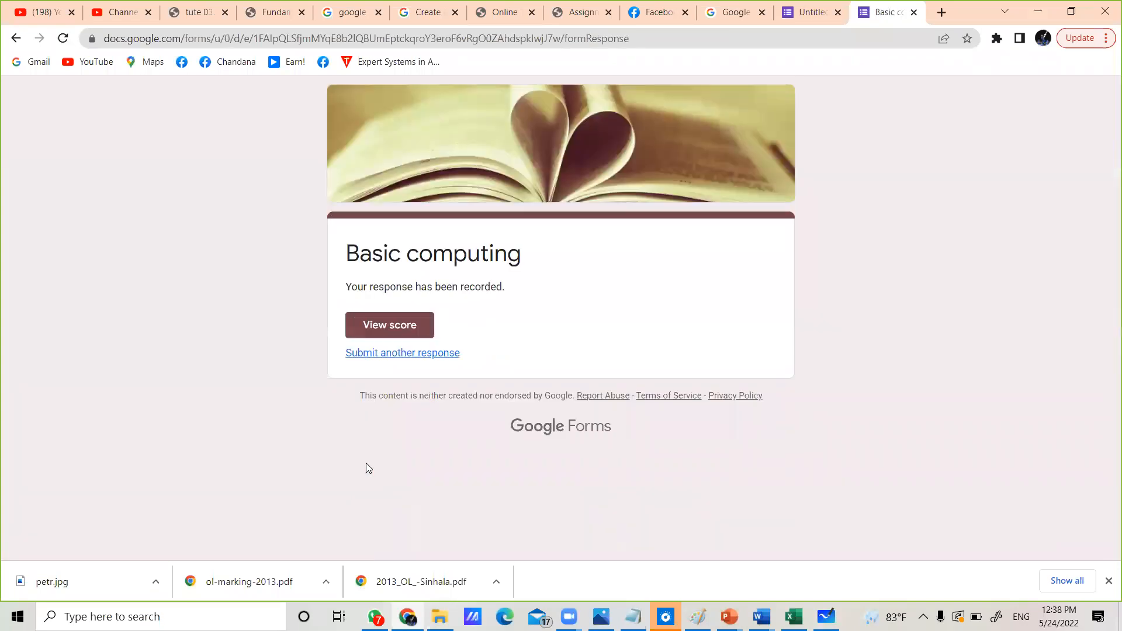